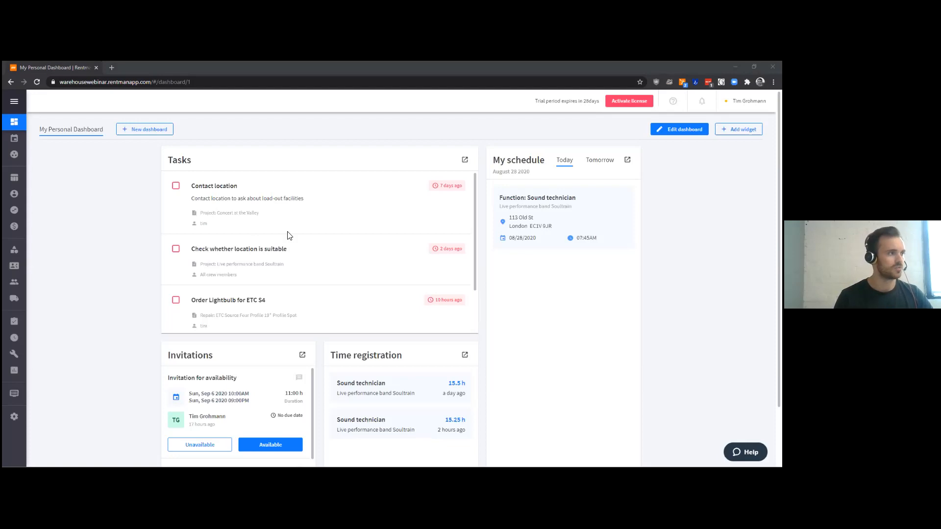
Start a new project from the Concert Template and review the template's time schedule and equipment group preview
{"action": "mouse_move", "coordinate": [17, 127]}
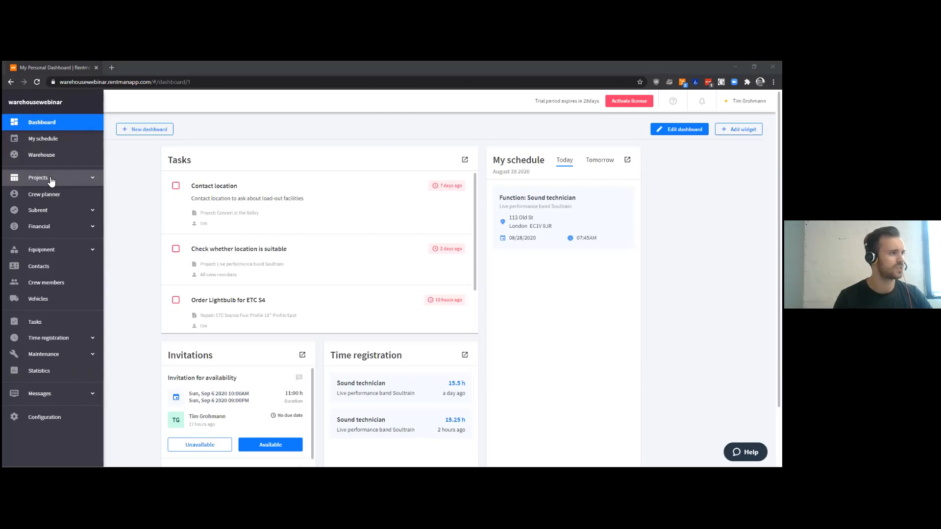
{"action": "left_click", "coordinate": [49, 180]}
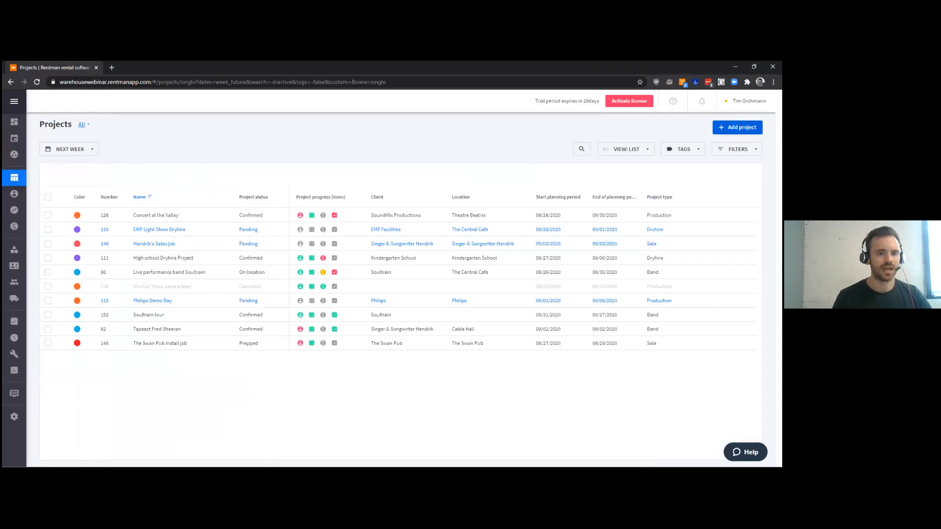
{"action": "left_click", "coordinate": [738, 127]}
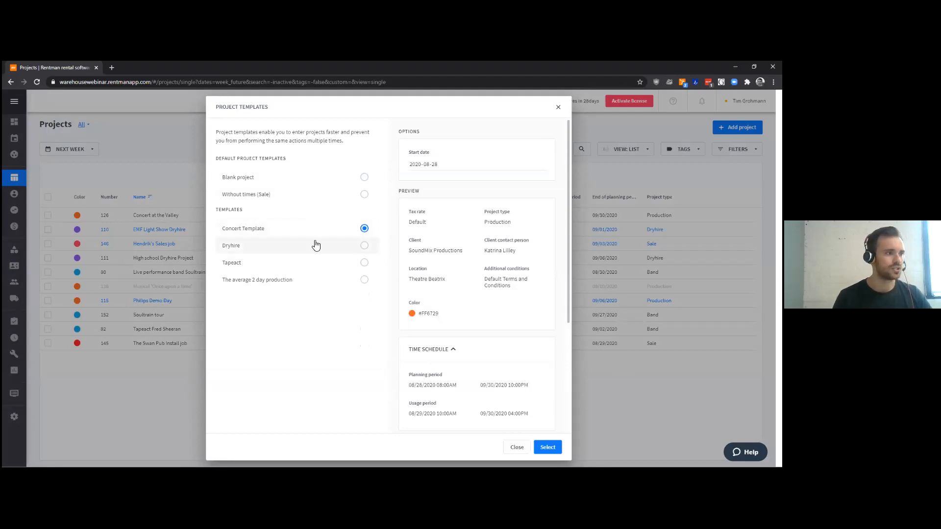
{"action": "scroll", "coordinate": [481, 327], "scroll_direction": "down", "scroll_amount": 3}
{"action": "scroll", "coordinate": [483, 326], "scroll_direction": "up", "scroll_amount": 3}
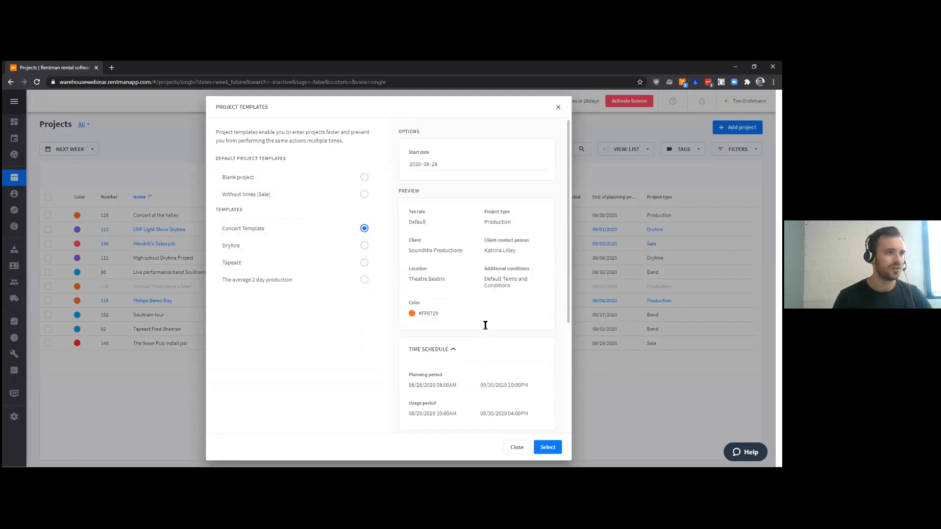
{"action": "scroll", "coordinate": [483, 325], "scroll_direction": "down", "scroll_amount": 3}
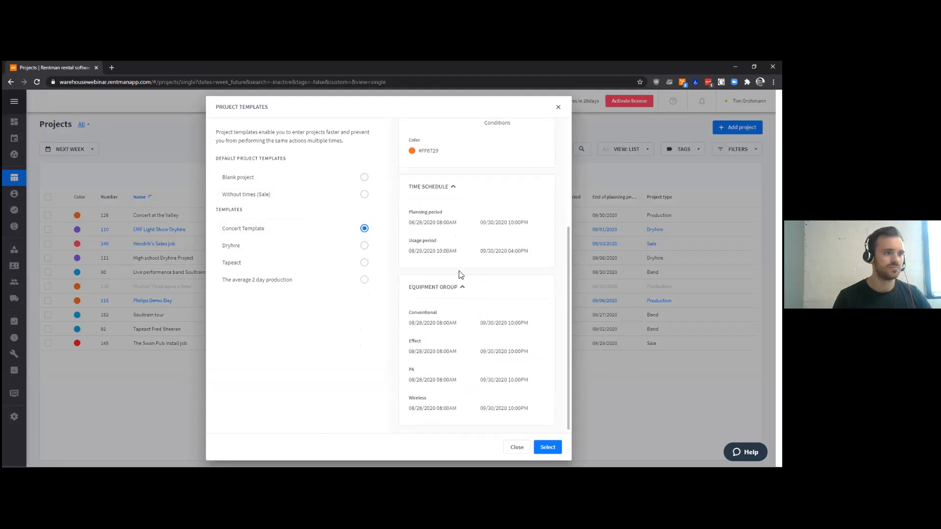
{"action": "scroll", "coordinate": [478, 249], "scroll_direction": "up", "scroll_amount": 3}
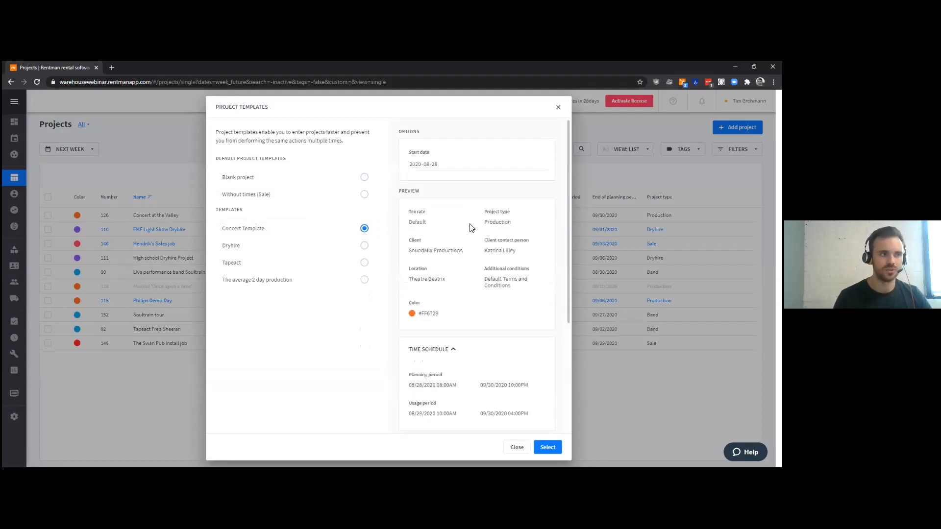
Set the template's start date to 2020-09-28 and create the project from the template
{"action": "left_click", "coordinate": [436, 167]}
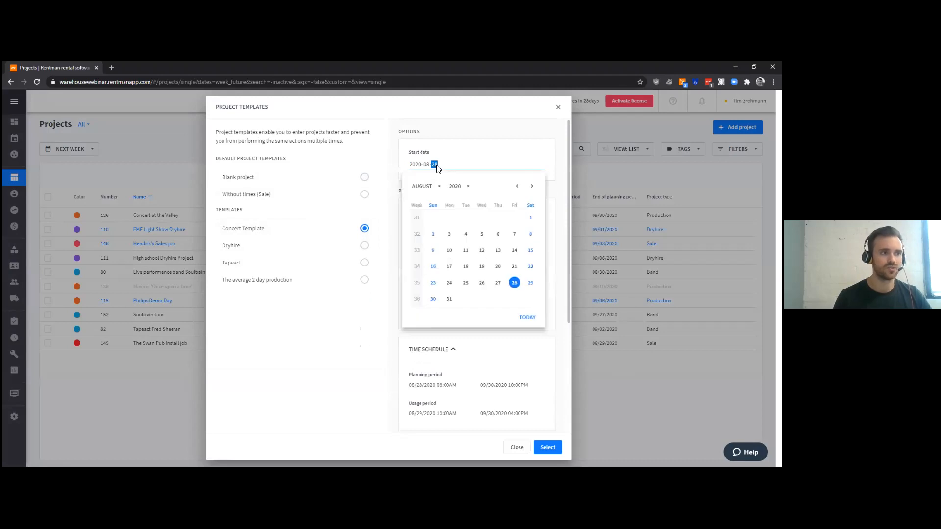
{"action": "left_click", "coordinate": [536, 190]}
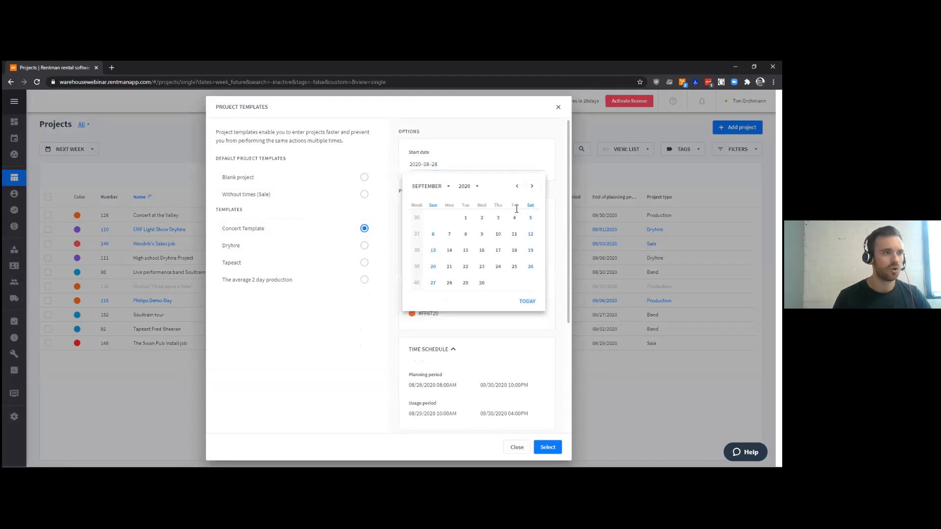
{"action": "left_click", "coordinate": [449, 284]}
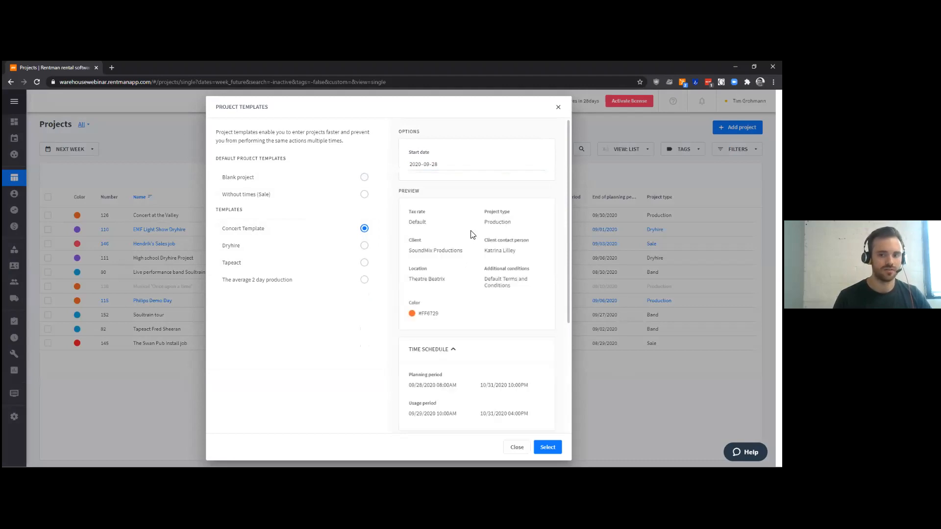
{"action": "scroll", "coordinate": [473, 291], "scroll_direction": "down", "scroll_amount": 3}
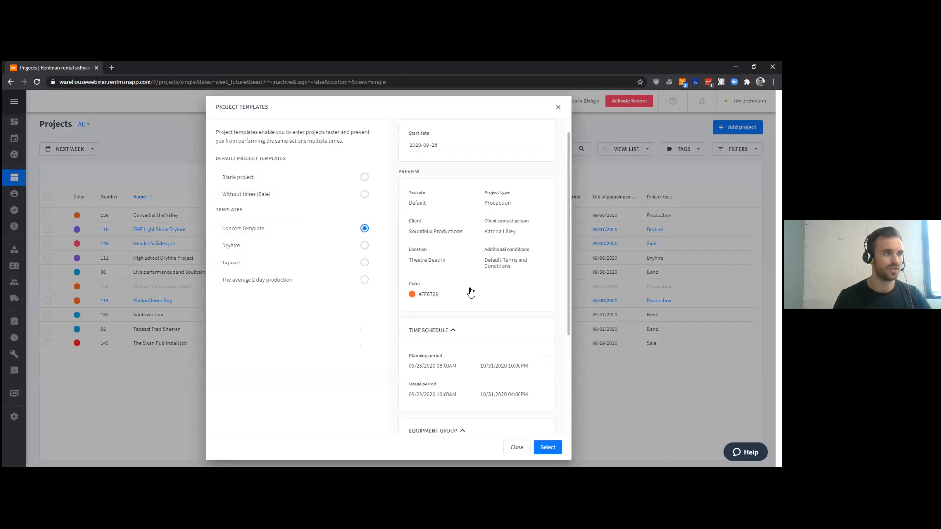
{"action": "scroll", "coordinate": [519, 323], "scroll_direction": "up", "scroll_amount": 4}
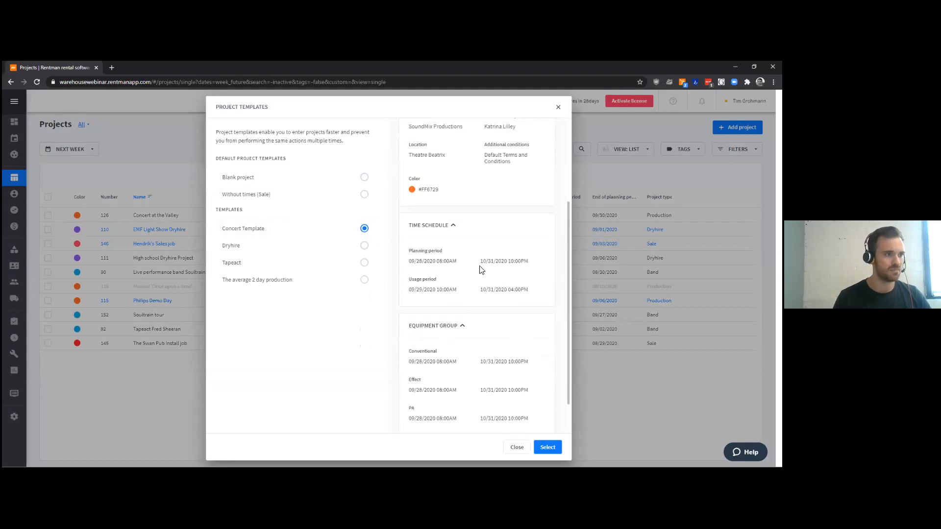
{"action": "scroll", "coordinate": [496, 239], "scroll_direction": "down", "scroll_amount": 3}
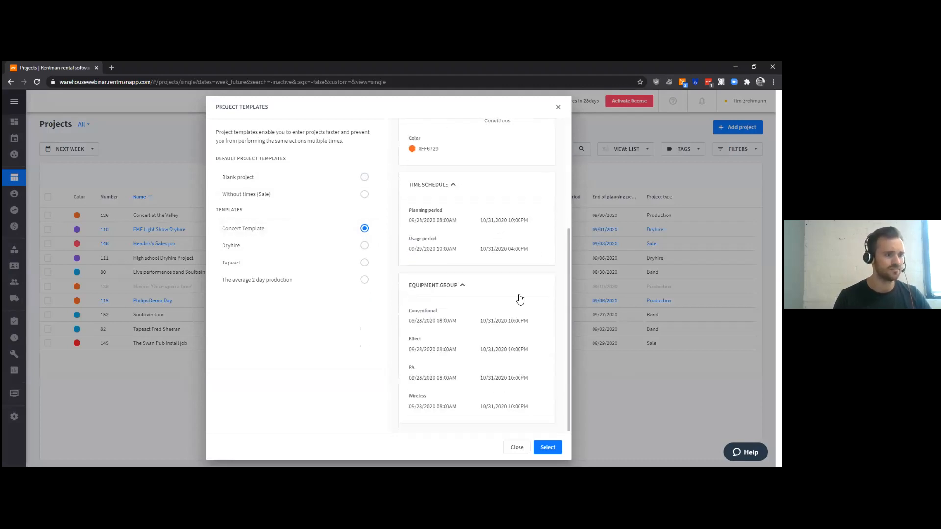
{"action": "left_click", "coordinate": [557, 448]}
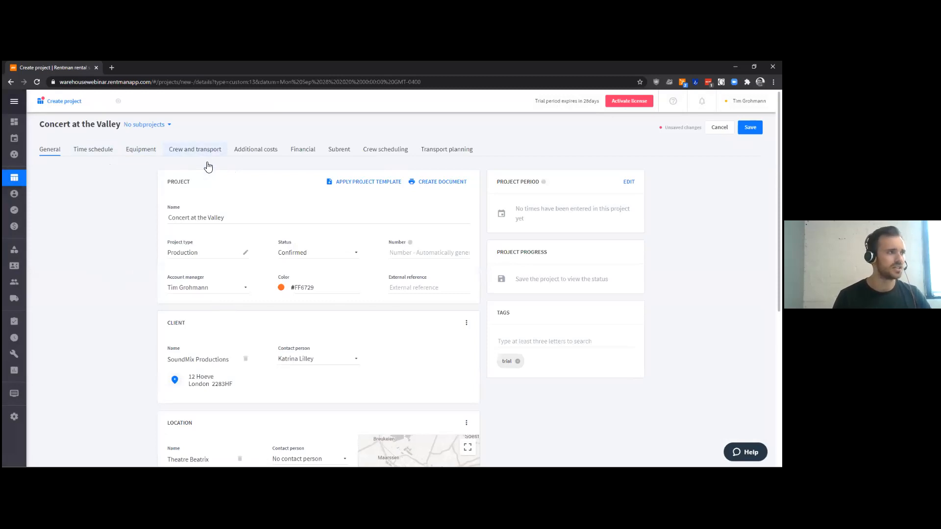
Review the project's crew functions and schedule the first two listed freelancers for the 10/08/2020 sound technician function
{"action": "left_click", "coordinate": [206, 153]}
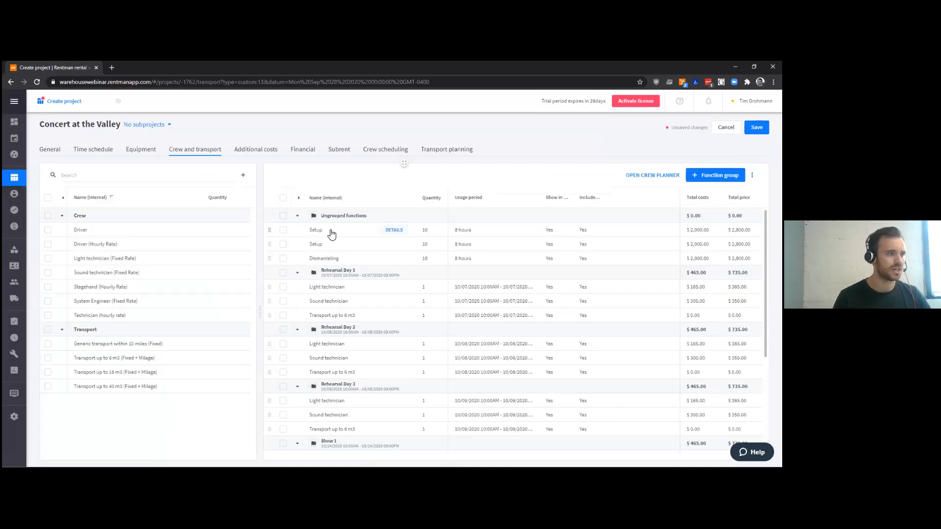
{"action": "scroll", "coordinate": [328, 235], "scroll_direction": "down", "scroll_amount": 2}
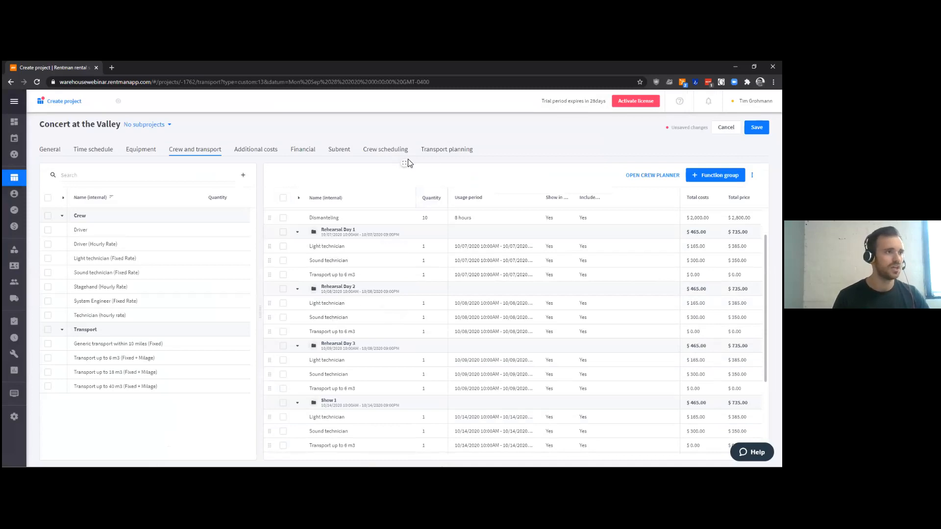
{"action": "left_click", "coordinate": [387, 150]}
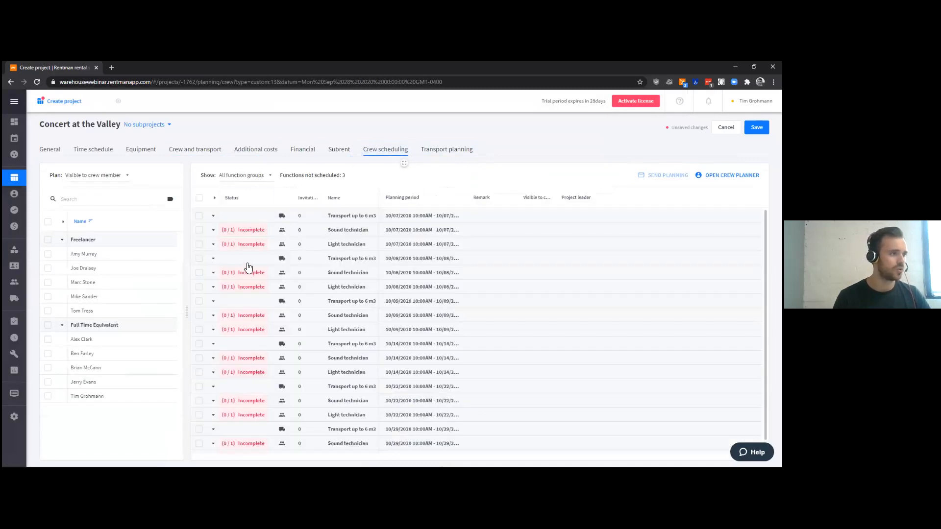
{"action": "left_click", "coordinate": [200, 273]}
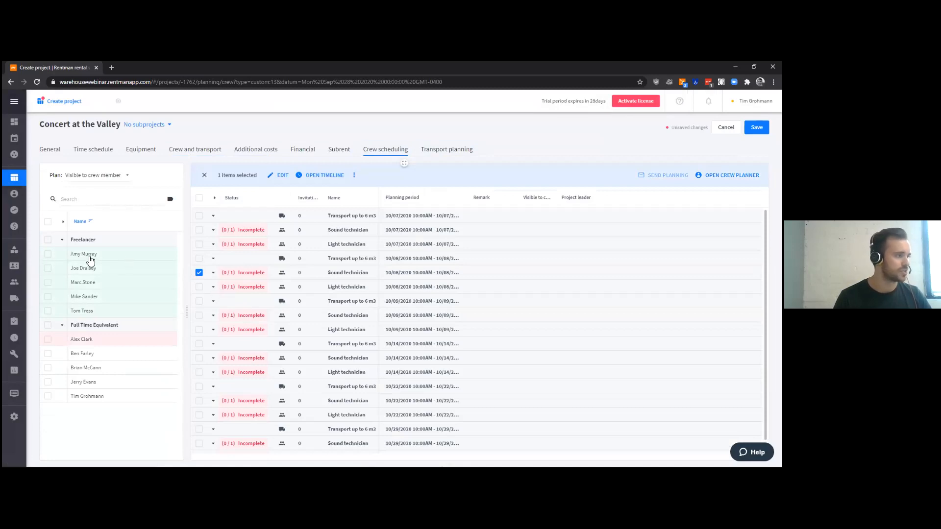
{"action": "left_click", "coordinate": [93, 254]}
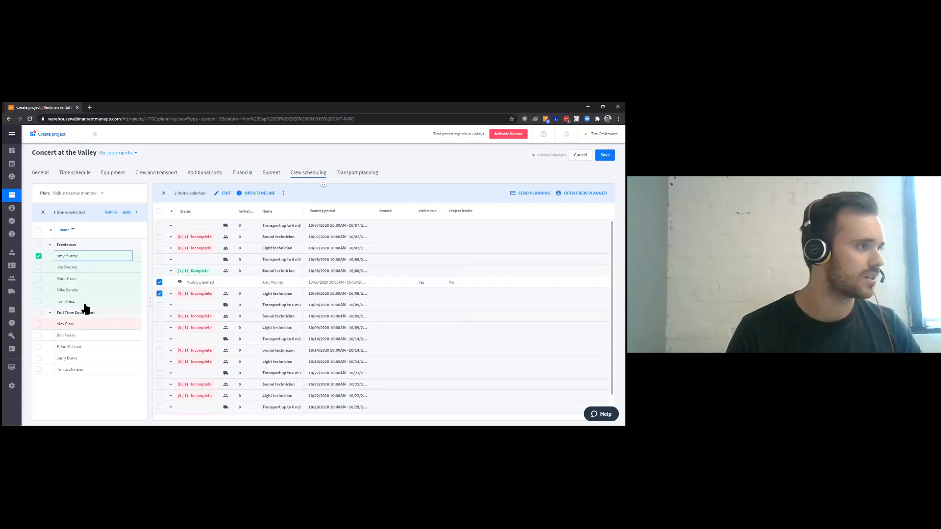
{"action": "left_click", "coordinate": [71, 268]}
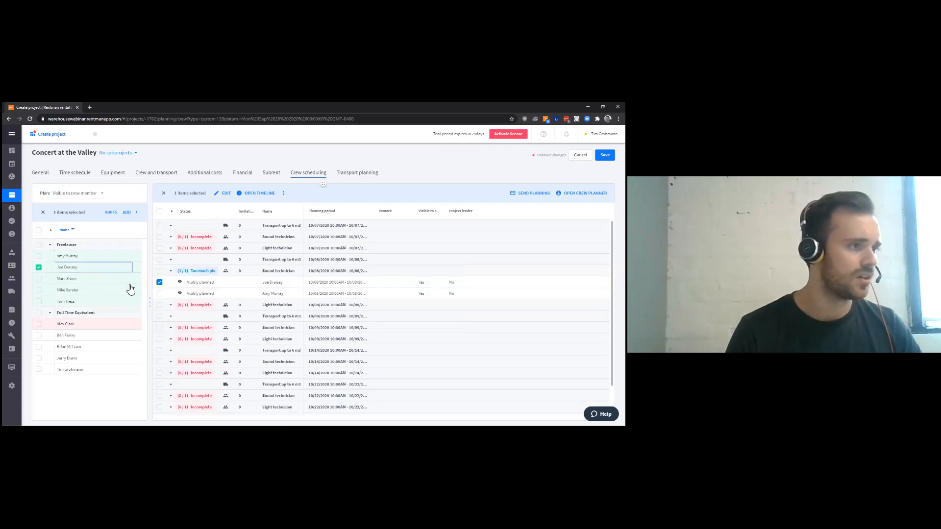
Schedule the third and fourth listed freelancers for the 10/09/2020 sound technician function, and clear the crew and function selections
{"action": "left_click", "coordinate": [160, 328]}
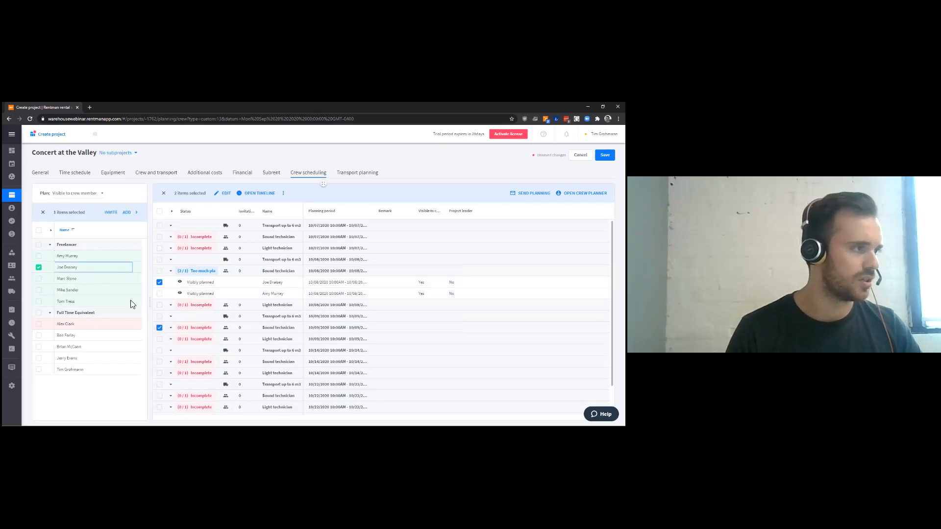
{"action": "left_click", "coordinate": [83, 278]}
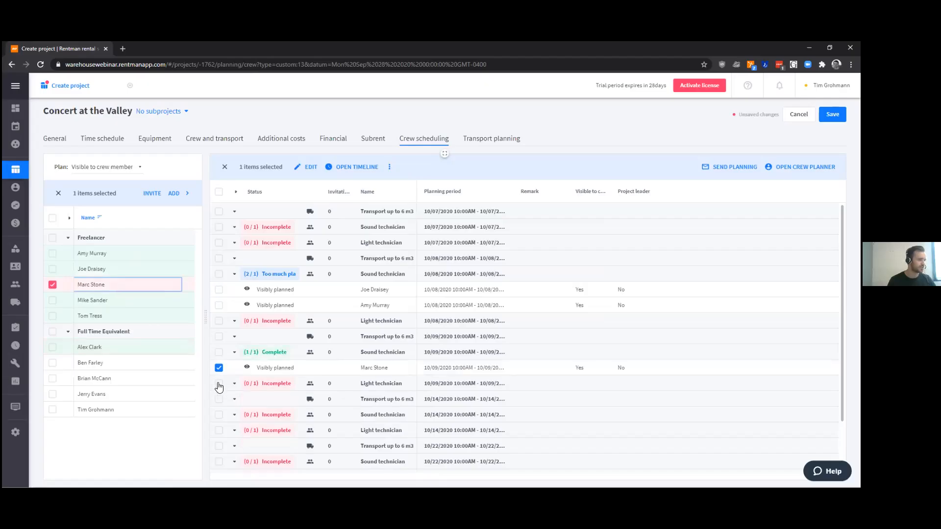
{"action": "left_click", "coordinate": [91, 300]}
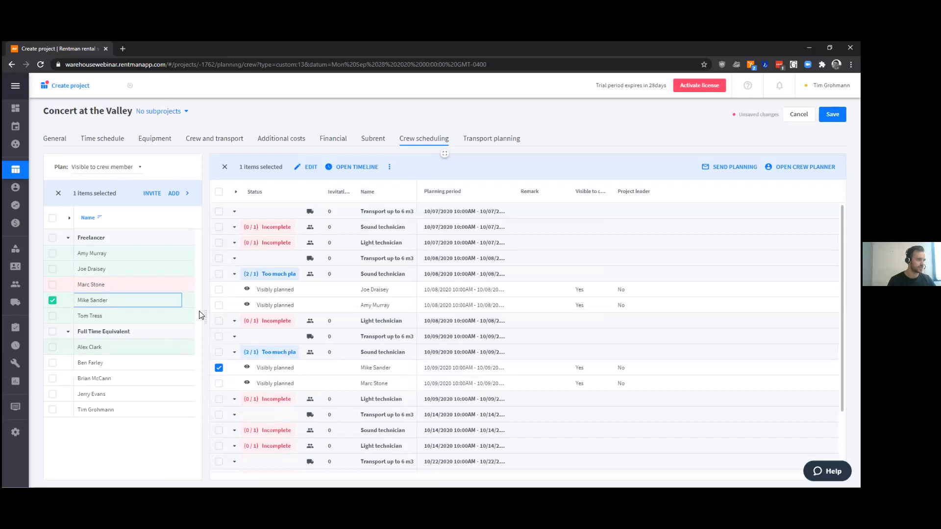
{"action": "scroll", "coordinate": [310, 374], "scroll_direction": "down", "scroll_amount": 2}
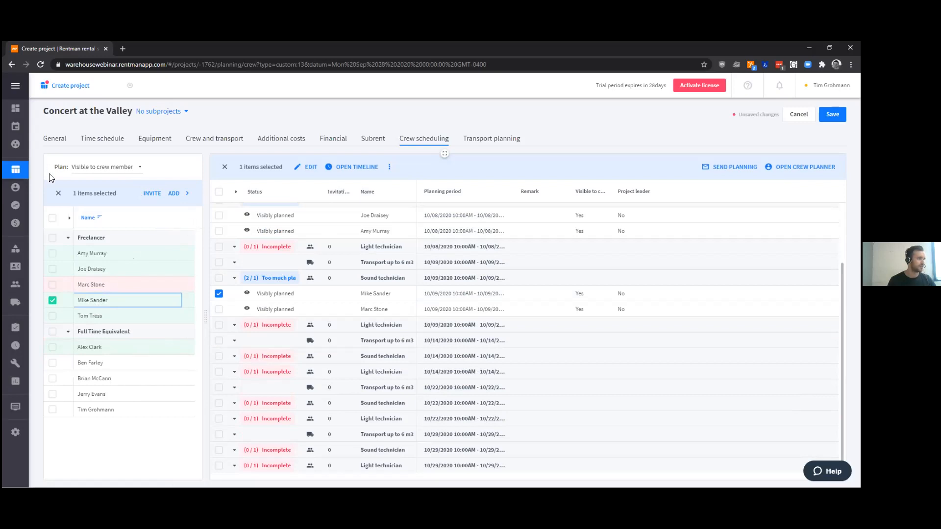
{"action": "left_click", "coordinate": [58, 195]}
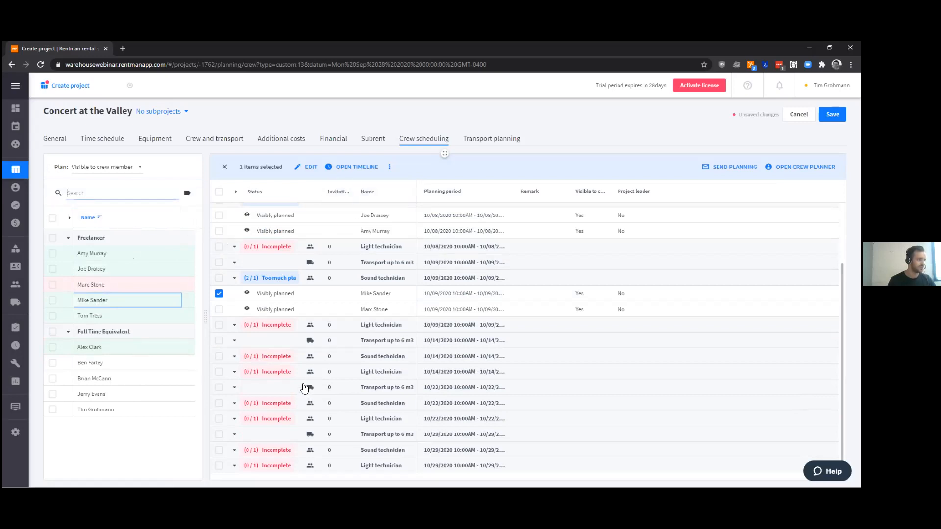
{"action": "scroll", "coordinate": [325, 388], "scroll_direction": "up", "scroll_amount": 3}
{"action": "scroll", "coordinate": [325, 388], "scroll_direction": "down", "scroll_amount": 3}
{"action": "left_click", "coordinate": [219, 294]}
{"action": "scroll", "coordinate": [323, 368], "scroll_direction": "up", "scroll_amount": 3}
{"action": "scroll", "coordinate": [323, 369], "scroll_direction": "down", "scroll_amount": 3}
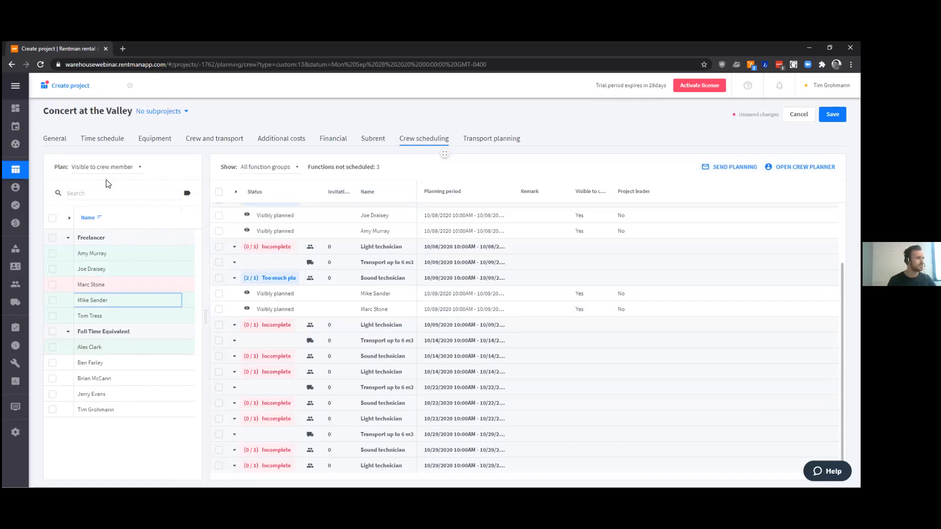
Add a note to the project's general details named "Warehouse Note" with the text "Make sure to pack item abc"
{"action": "left_click", "coordinate": [54, 139]}
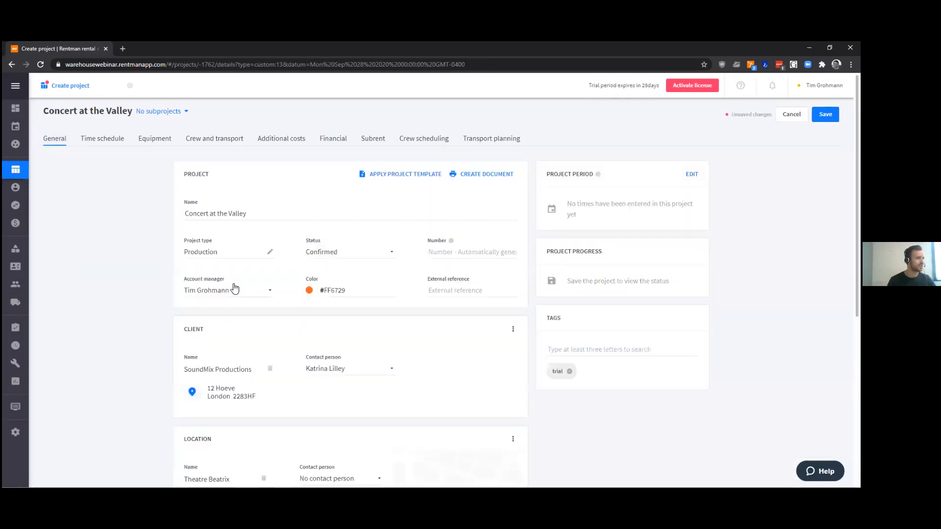
{"action": "scroll", "coordinate": [248, 297], "scroll_direction": "down", "scroll_amount": 5}
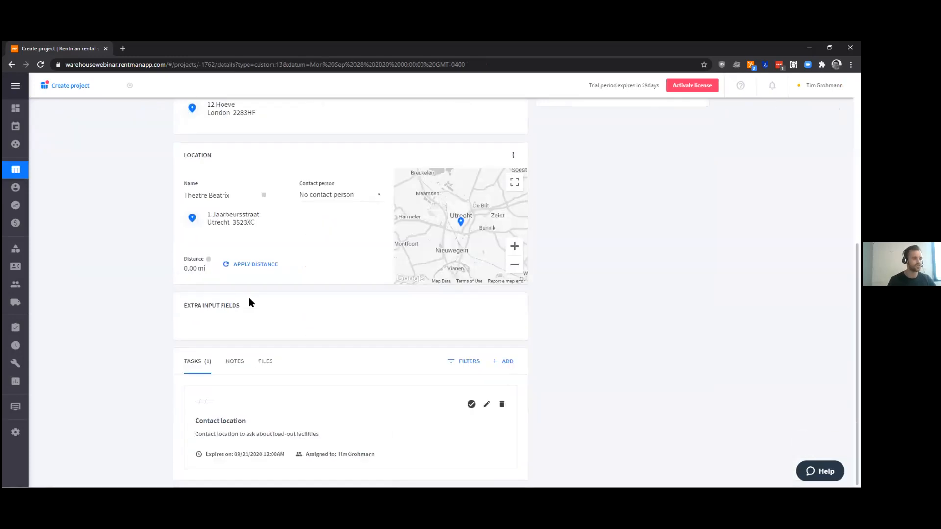
{"action": "left_click", "coordinate": [232, 363]}
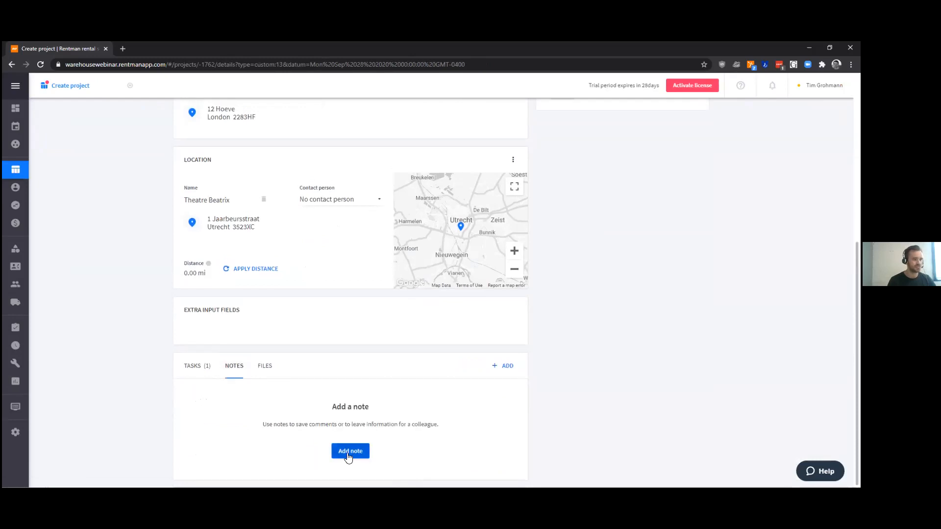
{"action": "left_click", "coordinate": [349, 452]}
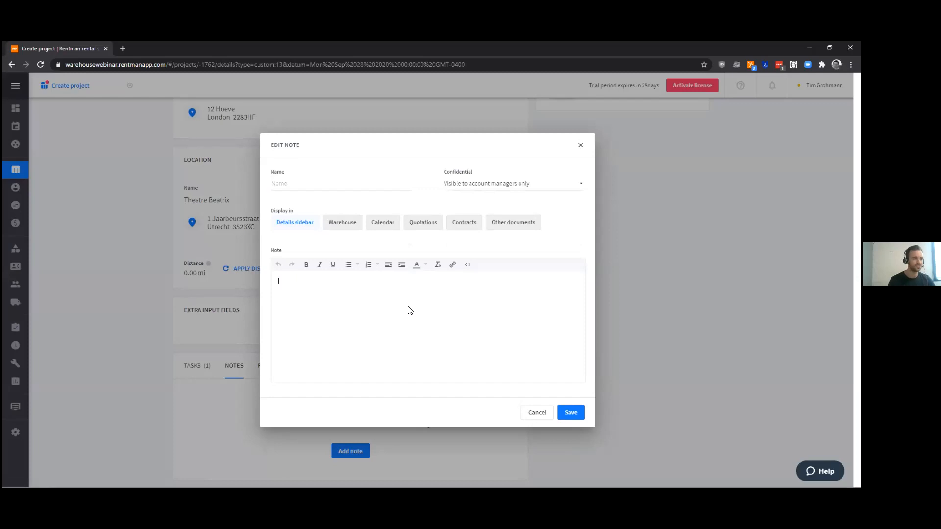
{"action": "left_click", "coordinate": [313, 180]}
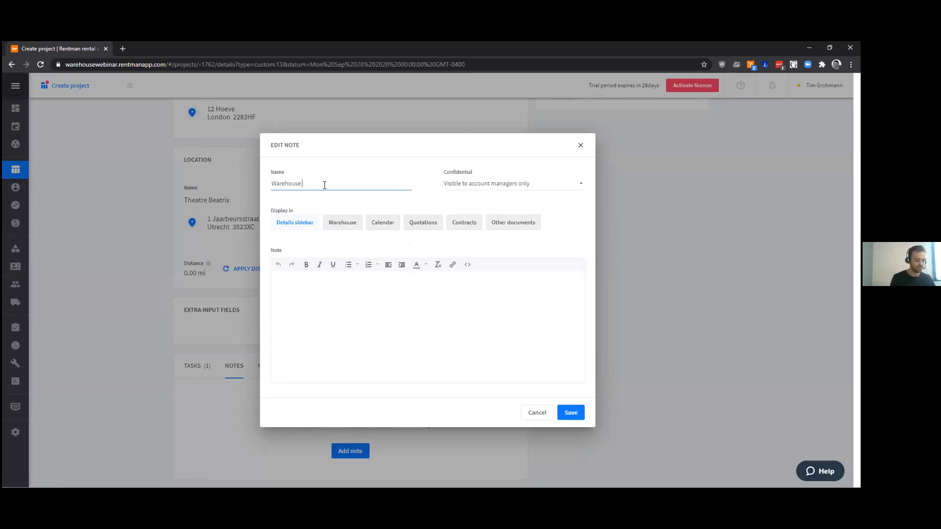
{"action": "left_click", "coordinate": [325, 290]}
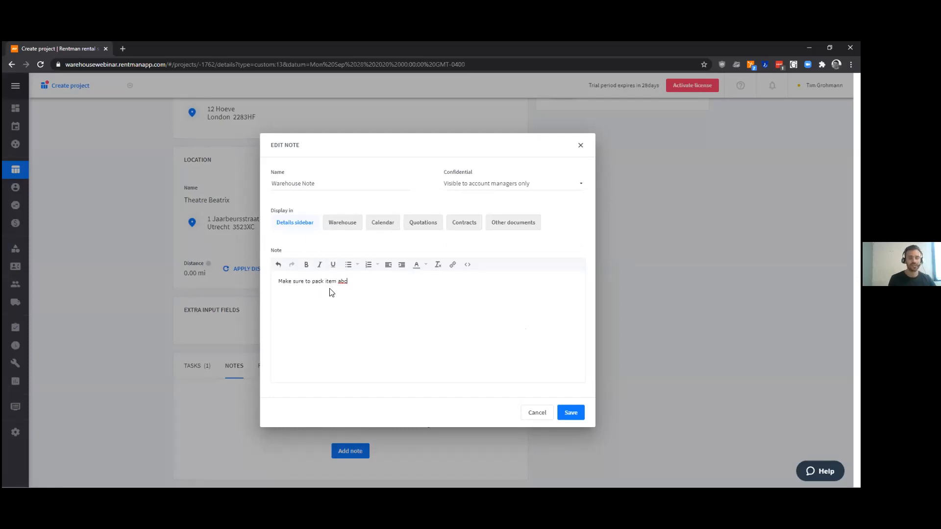
Display the note in Warehouse instead of the details sidebar and save it
{"action": "left_click", "coordinate": [301, 223]}
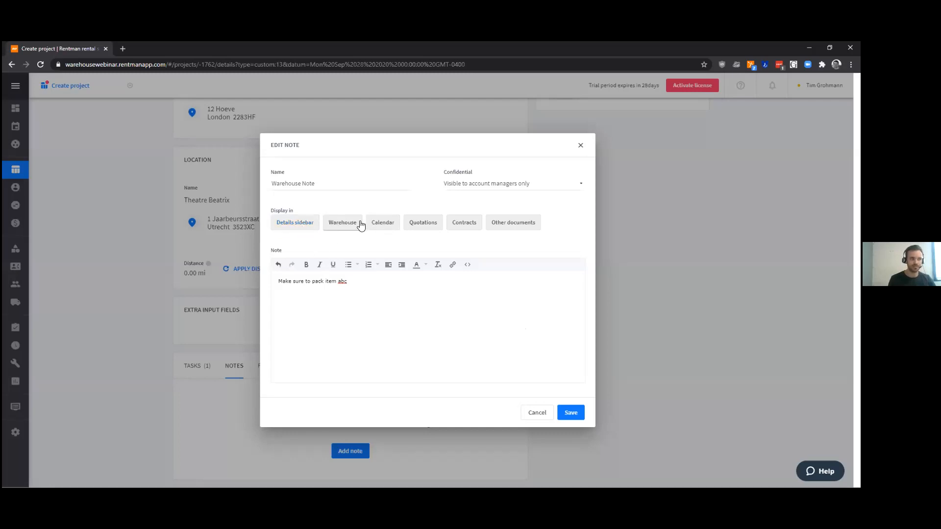
{"action": "left_click", "coordinate": [357, 224]}
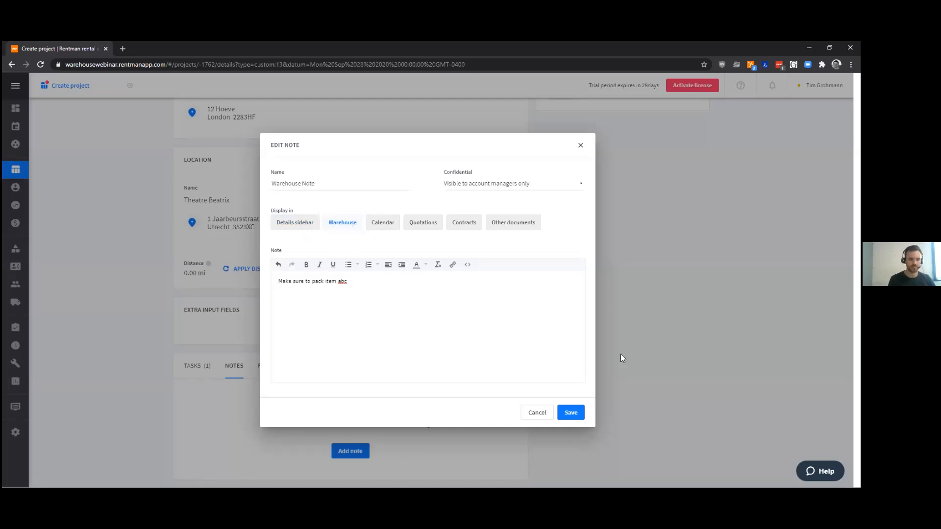
{"action": "left_click", "coordinate": [573, 415]}
{"action": "scroll", "coordinate": [366, 311], "scroll_direction": "up", "scroll_amount": 1}
{"action": "scroll", "coordinate": [231, 432], "scroll_direction": "down", "scroll_amount": 1}
{"action": "scroll", "coordinate": [302, 377], "scroll_direction": "up", "scroll_amount": 1}
{"action": "scroll", "coordinate": [304, 380], "scroll_direction": "up", "scroll_amount": 5}
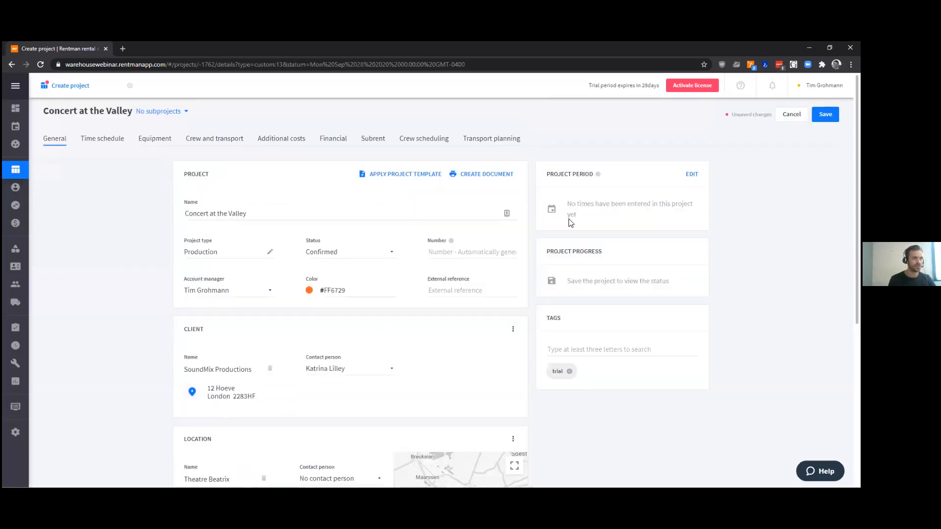
{"action": "scroll", "coordinate": [499, 229], "scroll_direction": "down", "scroll_amount": 5}
{"action": "scroll", "coordinate": [487, 237], "scroll_direction": "up", "scroll_amount": 5}
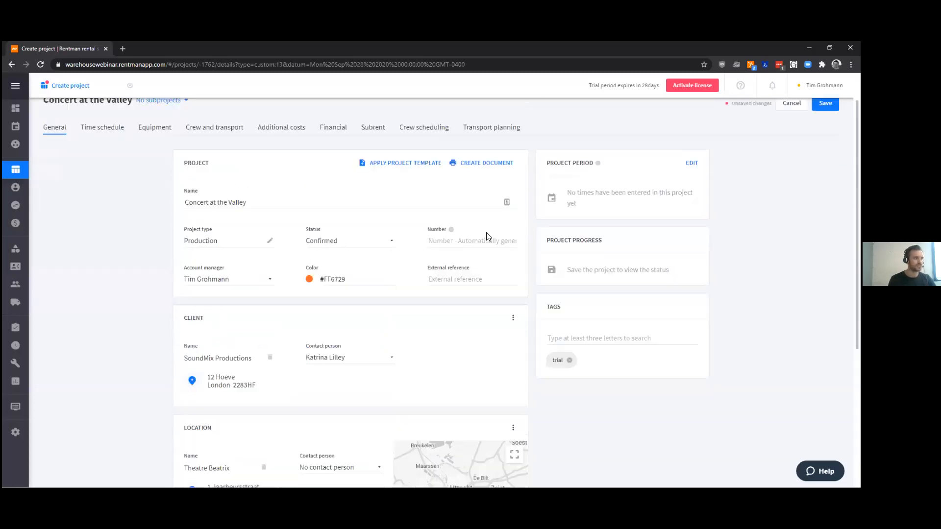
Check the project's periods in its time schedule and show the Warehouse overview for September 28, 2020
{"action": "left_click", "coordinate": [102, 139]}
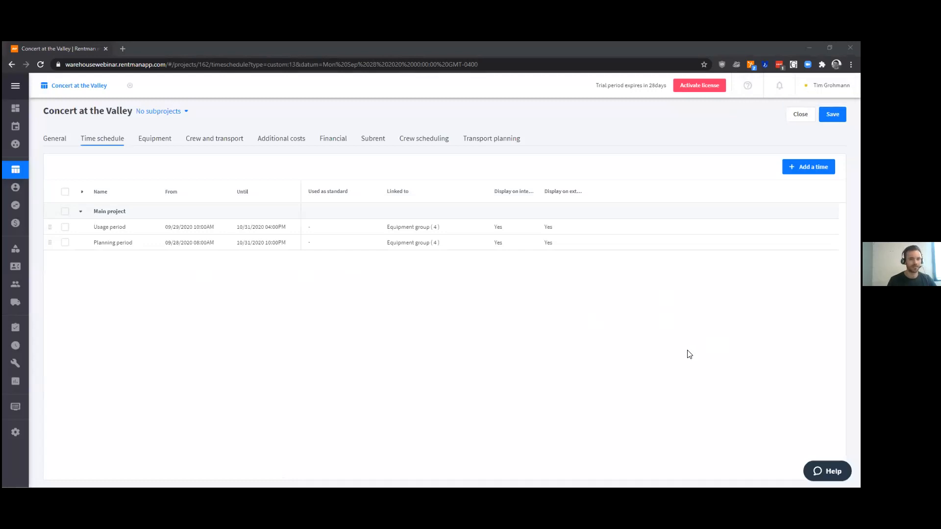
{"action": "mouse_move", "coordinate": [17, 169]}
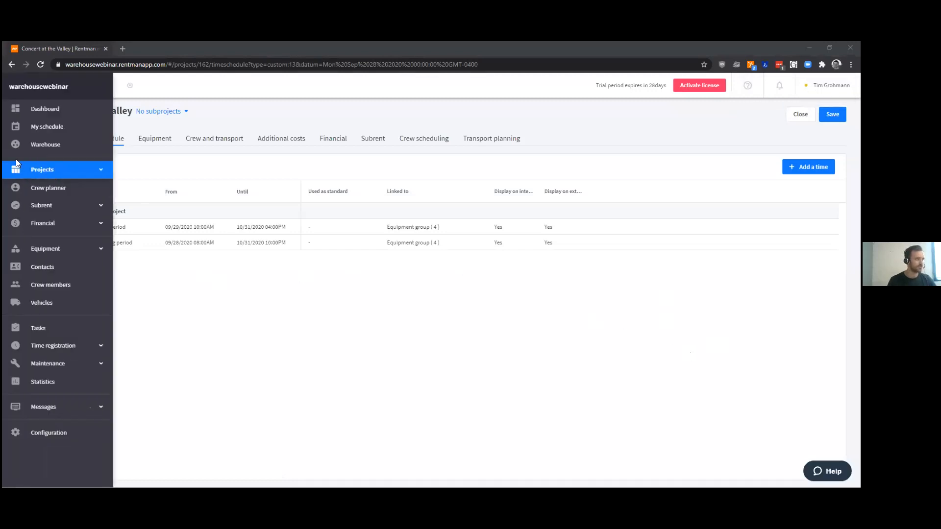
{"action": "left_click", "coordinate": [62, 146]}
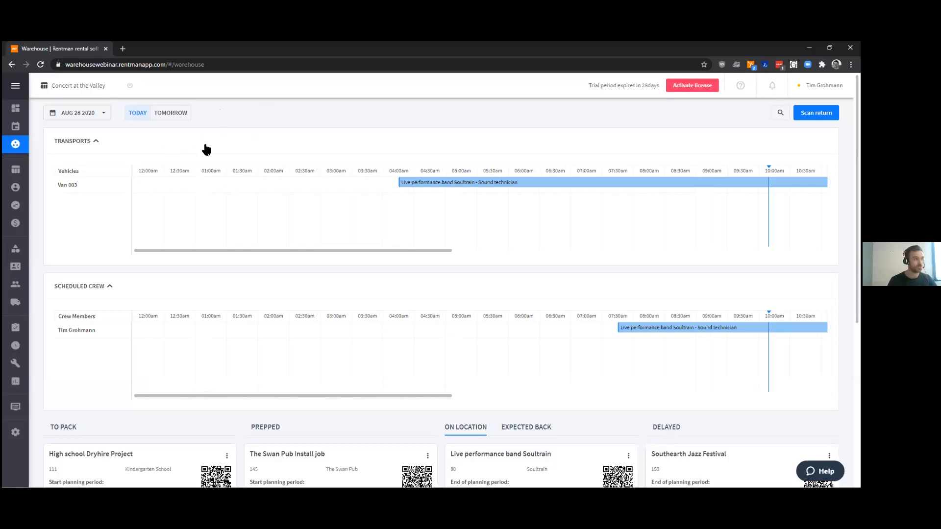
{"action": "left_click", "coordinate": [105, 115]}
{"action": "left_click", "coordinate": [195, 141]}
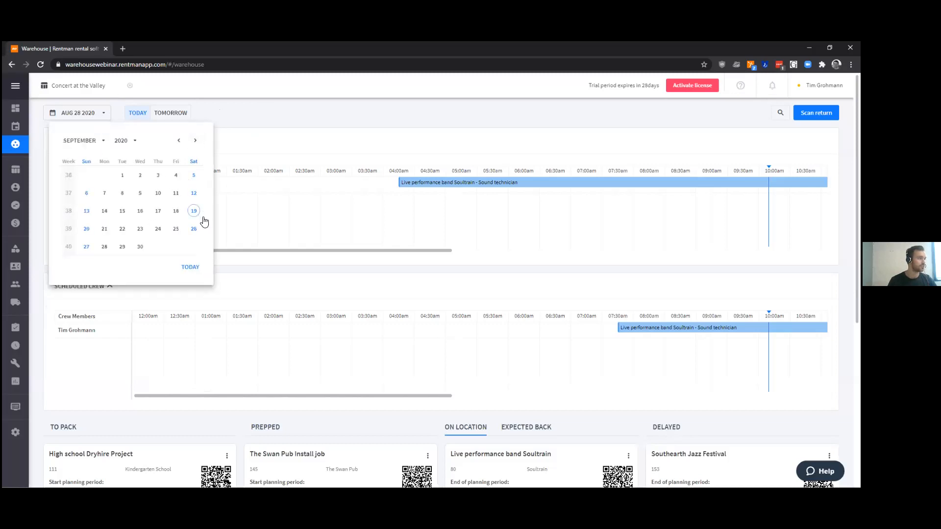
{"action": "left_click", "coordinate": [105, 246]}
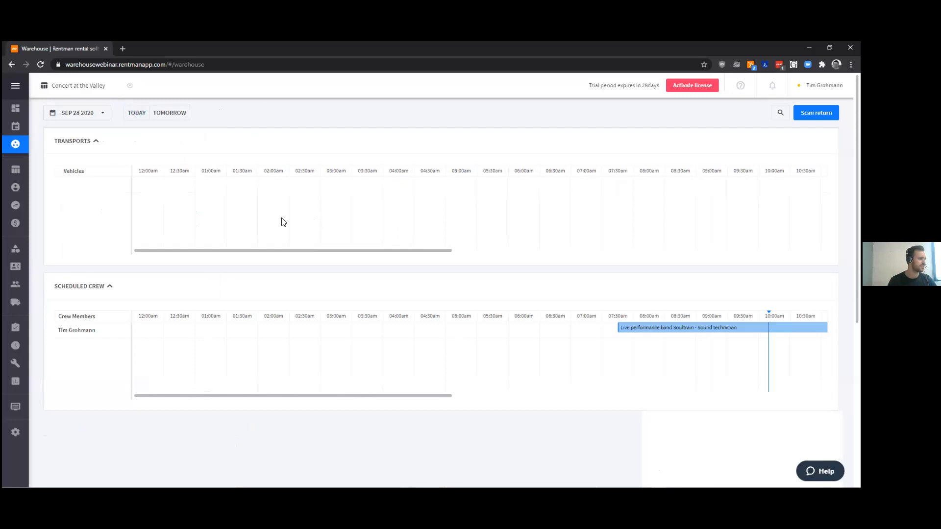
Examine the warehouse day overview, including the transports, scheduled crew, project status columns and the note on the Concert at the Valley card
{"action": "scroll", "coordinate": [263, 220], "scroll_direction": "down", "scroll_amount": 3}
{"action": "scroll", "coordinate": [263, 249], "scroll_direction": "up", "scroll_amount": 3}
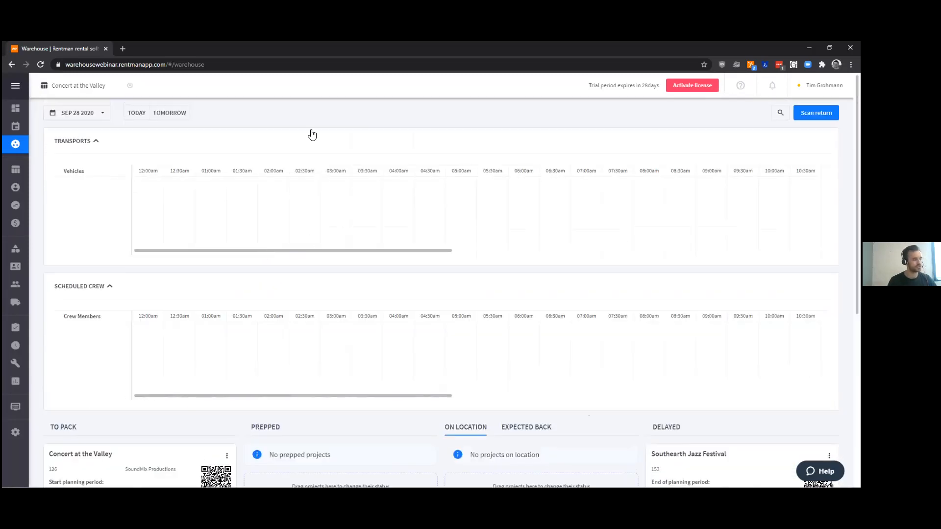
{"action": "scroll", "coordinate": [292, 124], "scroll_direction": "down", "scroll_amount": 3}
{"action": "scroll", "coordinate": [292, 124], "scroll_direction": "up", "scroll_amount": 3}
{"action": "scroll", "coordinate": [245, 254], "scroll_direction": "down", "scroll_amount": 2}
{"action": "scroll", "coordinate": [275, 206], "scroll_direction": "up", "scroll_amount": 2}
{"action": "scroll", "coordinate": [269, 223], "scroll_direction": "down", "scroll_amount": 1}
{"action": "scroll", "coordinate": [275, 227], "scroll_direction": "up", "scroll_amount": 1}
{"action": "scroll", "coordinate": [275, 229], "scroll_direction": "down", "scroll_amount": 2}
{"action": "scroll", "coordinate": [288, 261], "scroll_direction": "up", "scroll_amount": 2}
{"action": "scroll", "coordinate": [353, 341], "scroll_direction": "down", "scroll_amount": 3}
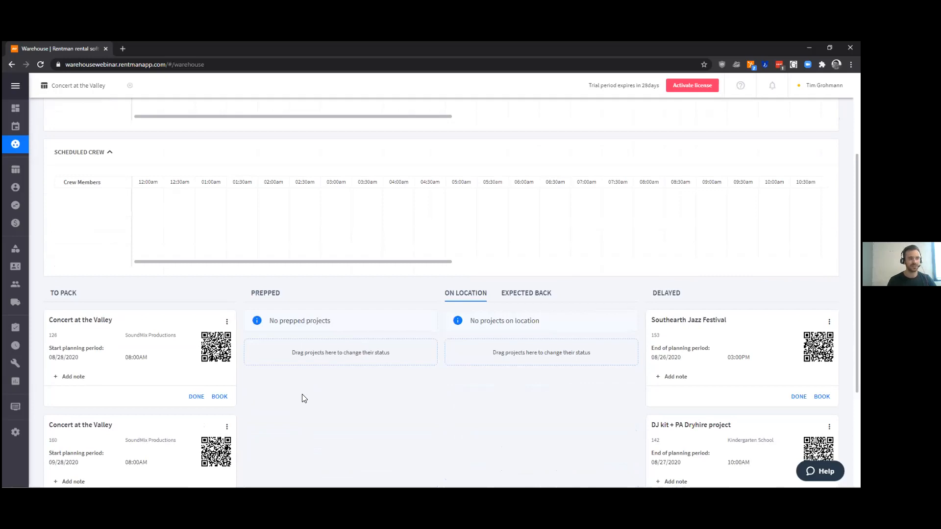
{"action": "scroll", "coordinate": [297, 396], "scroll_direction": "down", "scroll_amount": 1}
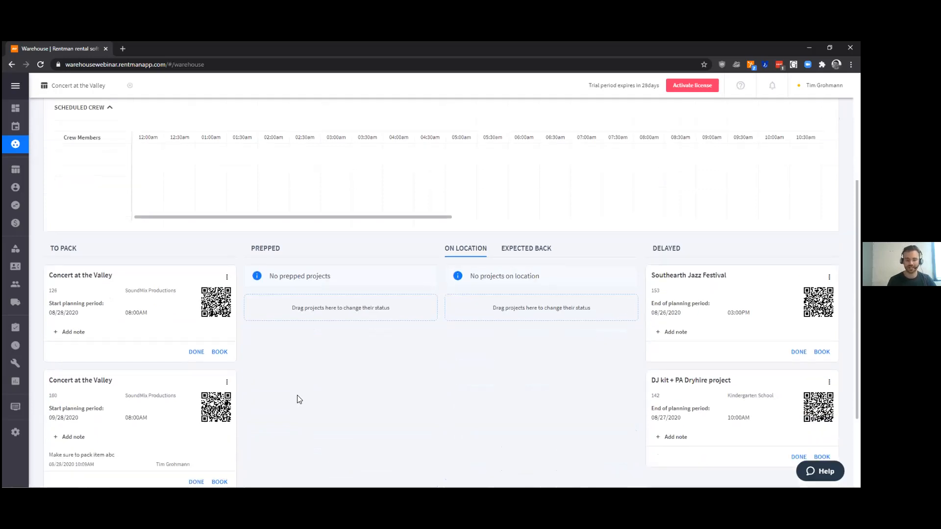
Review the vehicle and crew timelines again and compare the To pack, Prepped, On location and Delayed project columns
{"action": "scroll", "coordinate": [297, 395], "scroll_direction": "up", "scroll_amount": 4}
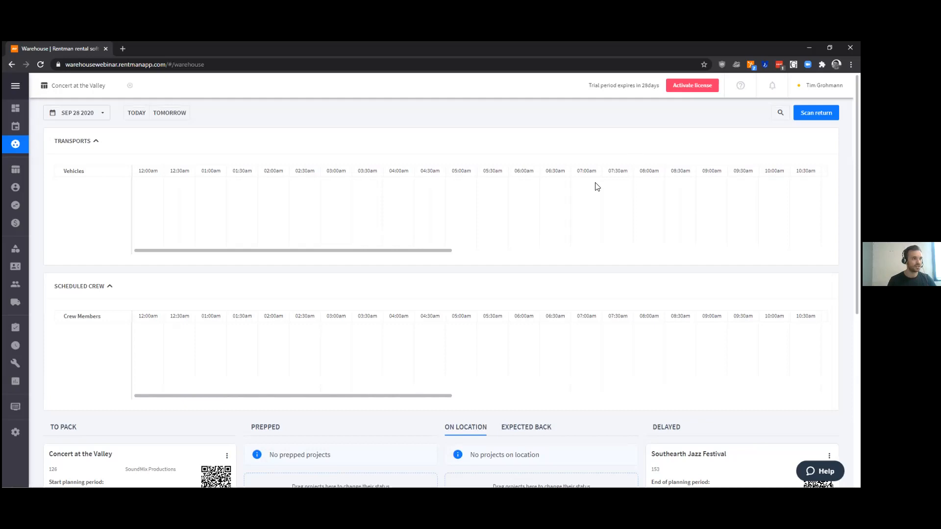
{"action": "left_click_drag", "start_coordinate": [378, 250], "coordinate": [296, 249]}
{"action": "scroll", "coordinate": [224, 201], "scroll_direction": "down", "scroll_amount": 1}
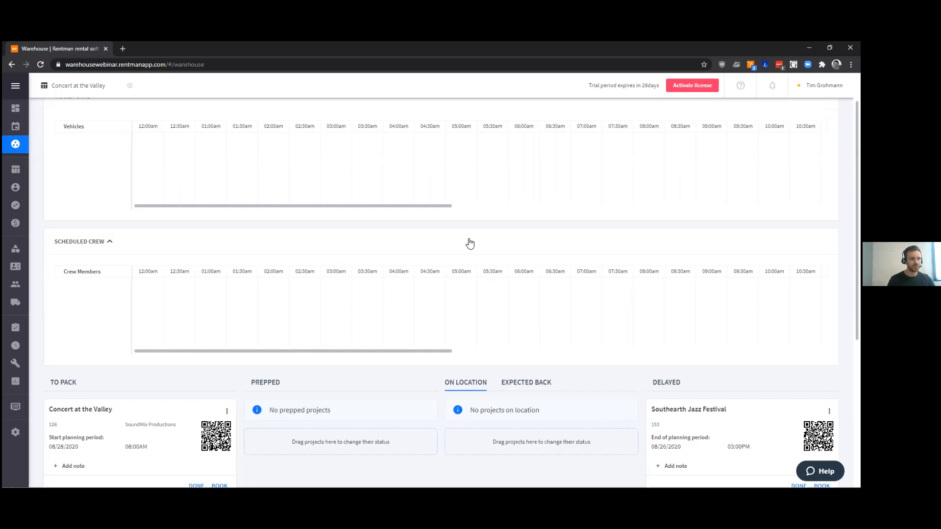
{"action": "scroll", "coordinate": [465, 221], "scroll_direction": "up", "scroll_amount": 1}
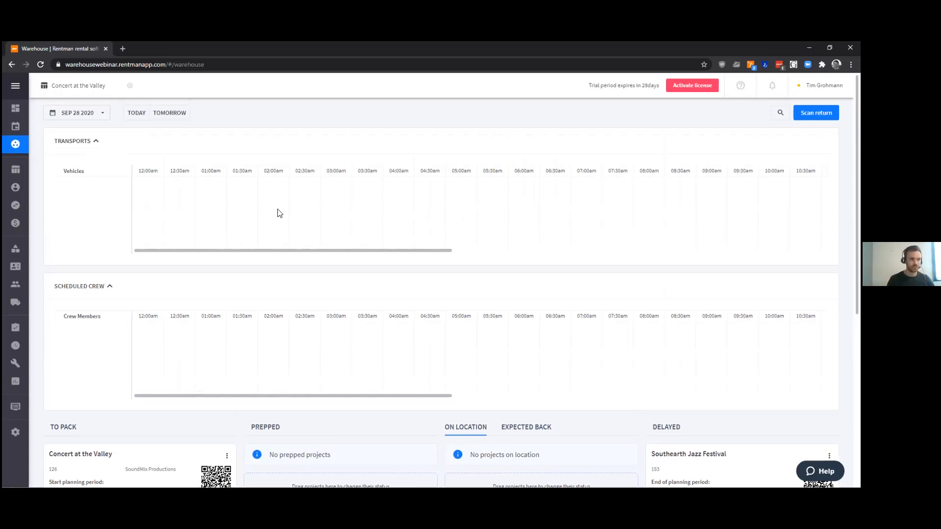
{"action": "scroll", "coordinate": [336, 263], "scroll_direction": "down", "scroll_amount": 2}
{"action": "scroll", "coordinate": [338, 263], "scroll_direction": "up", "scroll_amount": 2}
{"action": "scroll", "coordinate": [289, 239], "scroll_direction": "down", "scroll_amount": 5}
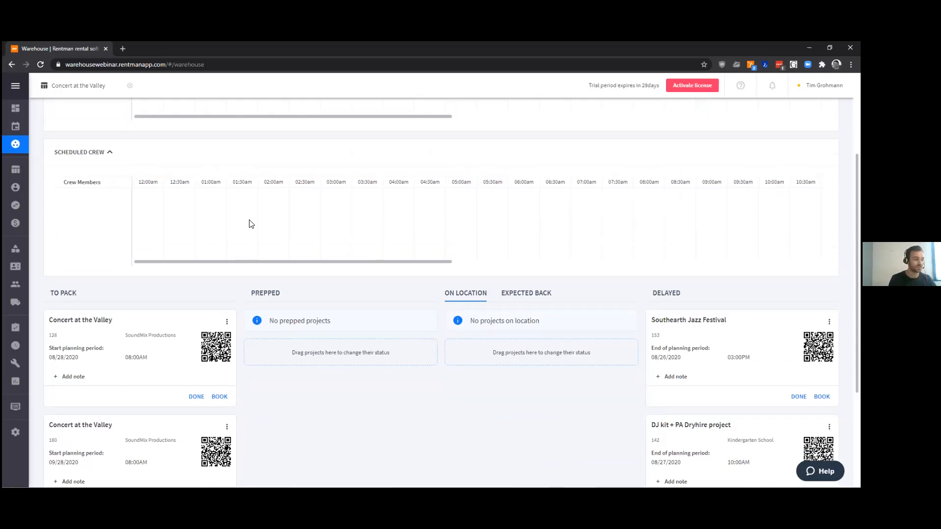
{"action": "scroll", "coordinate": [274, 236], "scroll_direction": "down", "scroll_amount": 2}
{"action": "scroll", "coordinate": [294, 314], "scroll_direction": "up", "scroll_amount": 2}
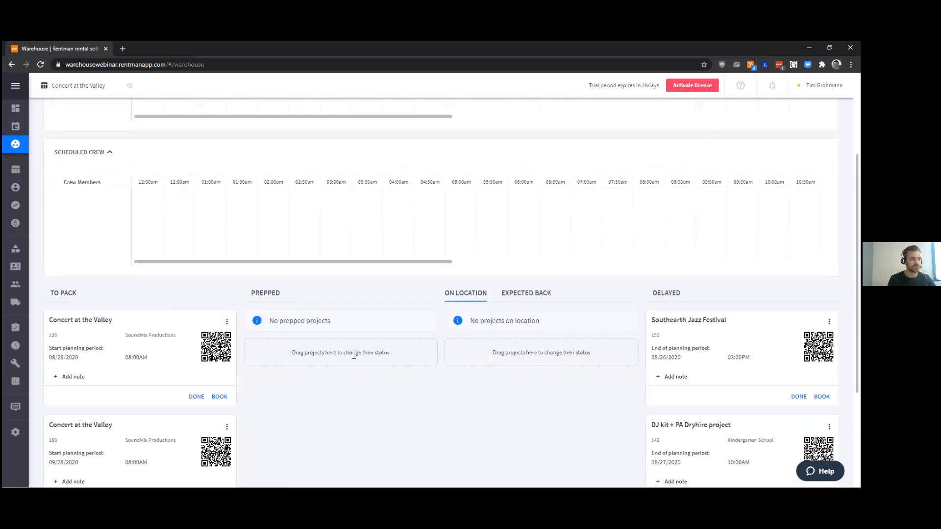
{"action": "scroll", "coordinate": [228, 336], "scroll_direction": "down", "scroll_amount": 1}
{"action": "scroll", "coordinate": [223, 326], "scroll_direction": "up", "scroll_amount": 1}
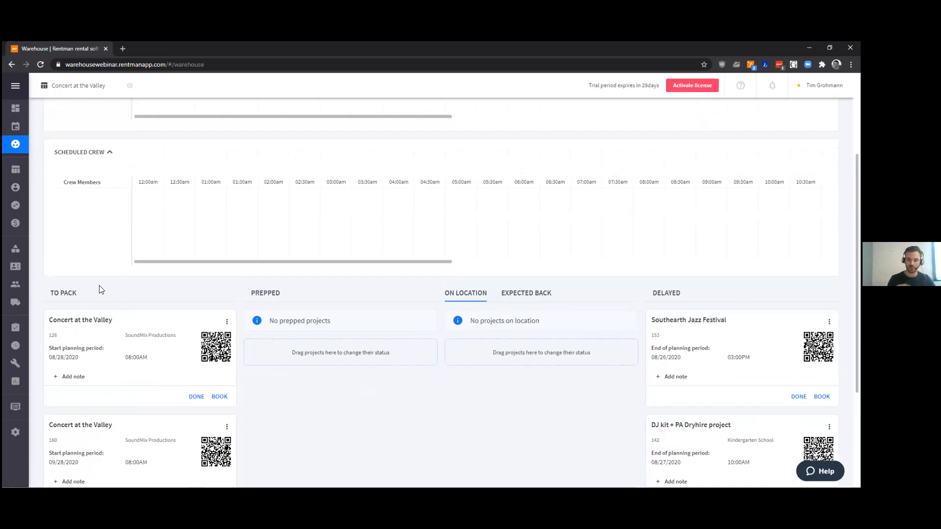
{"action": "scroll", "coordinate": [101, 290], "scroll_direction": "down", "scroll_amount": 1}
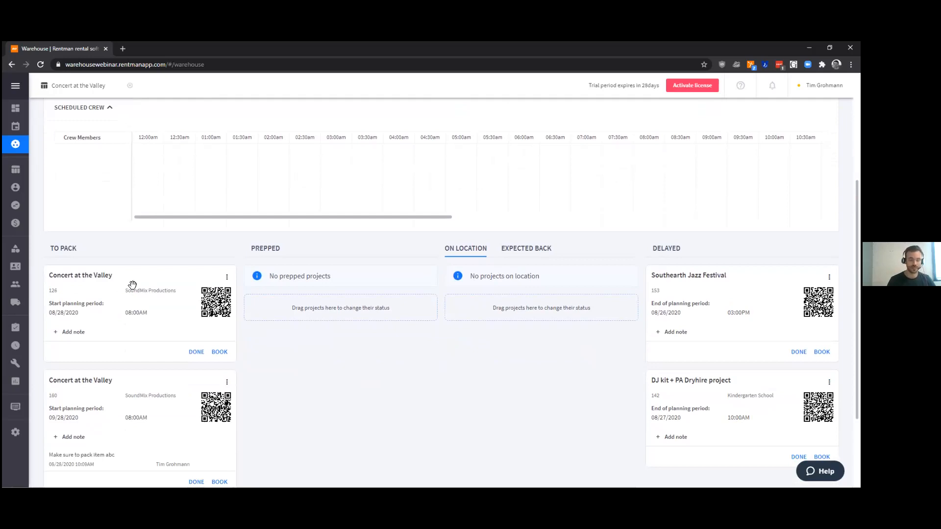
{"action": "scroll", "coordinate": [260, 337], "scroll_direction": "down", "scroll_amount": 2}
{"action": "scroll", "coordinate": [258, 332], "scroll_direction": "up", "scroll_amount": 5}
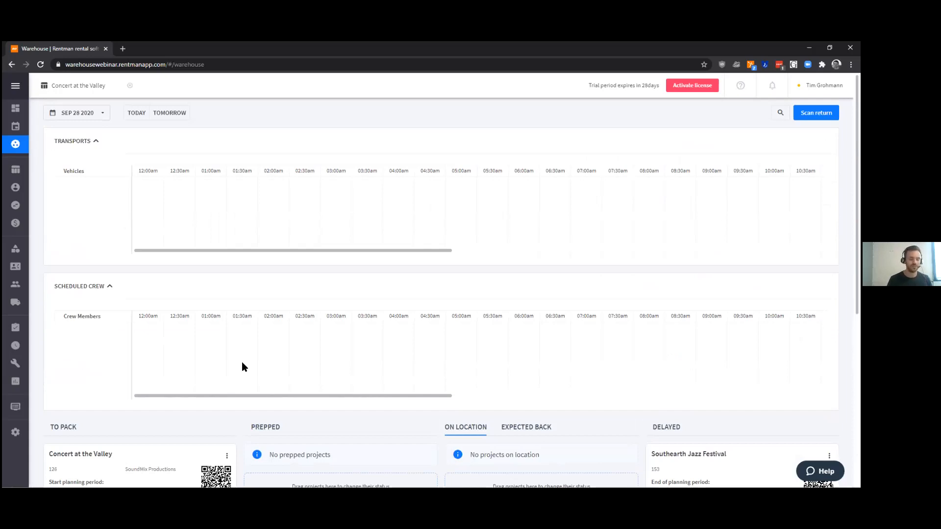
{"action": "scroll", "coordinate": [243, 365], "scroll_direction": "down", "scroll_amount": 2}
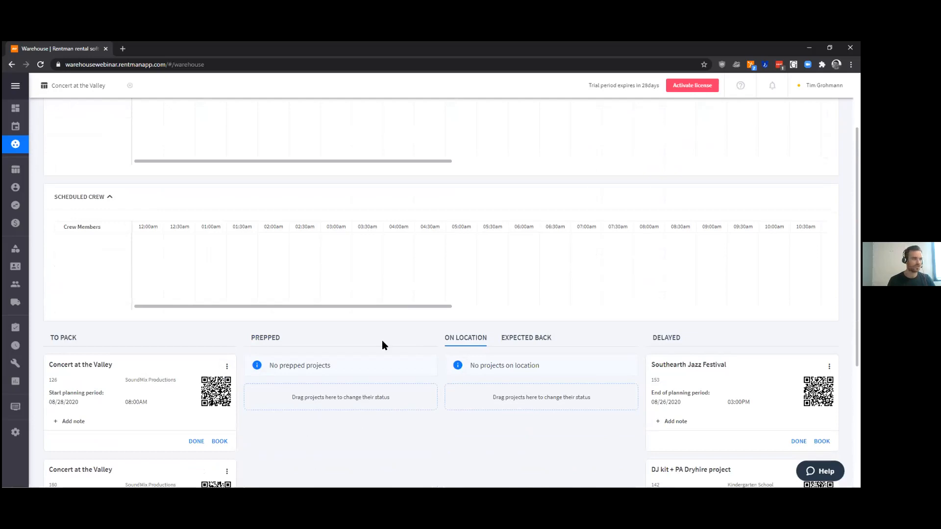
{"action": "scroll", "coordinate": [243, 390], "scroll_direction": "up", "scroll_amount": 2}
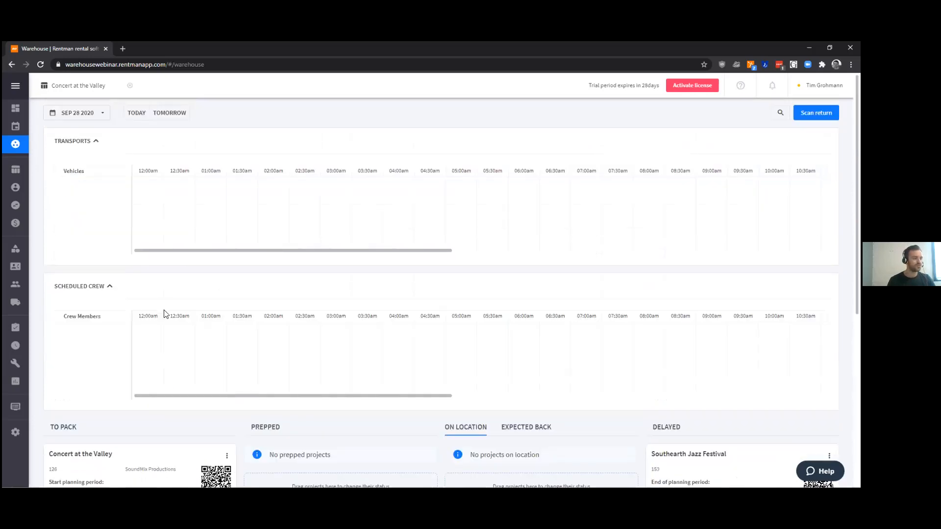
{"action": "scroll", "coordinate": [164, 314], "scroll_direction": "down", "scroll_amount": 3}
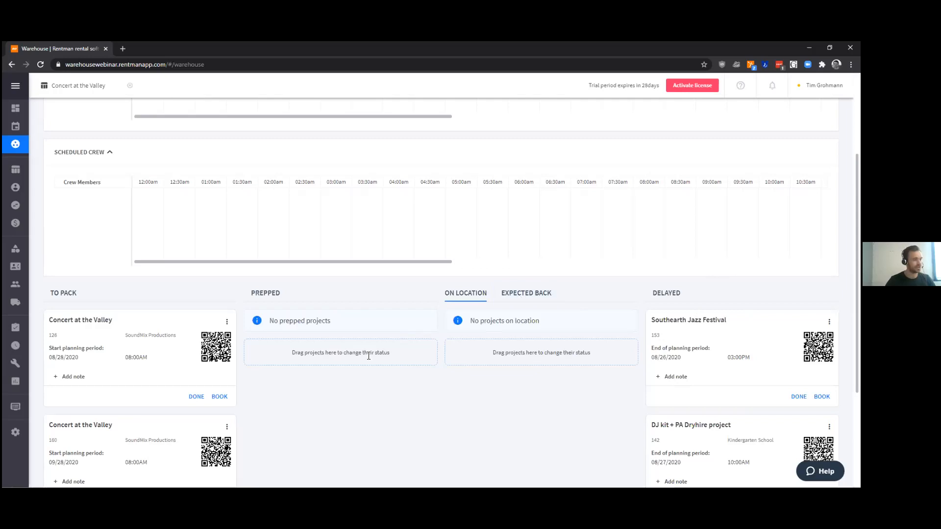
{"action": "scroll", "coordinate": [334, 390], "scroll_direction": "up", "scroll_amount": 3}
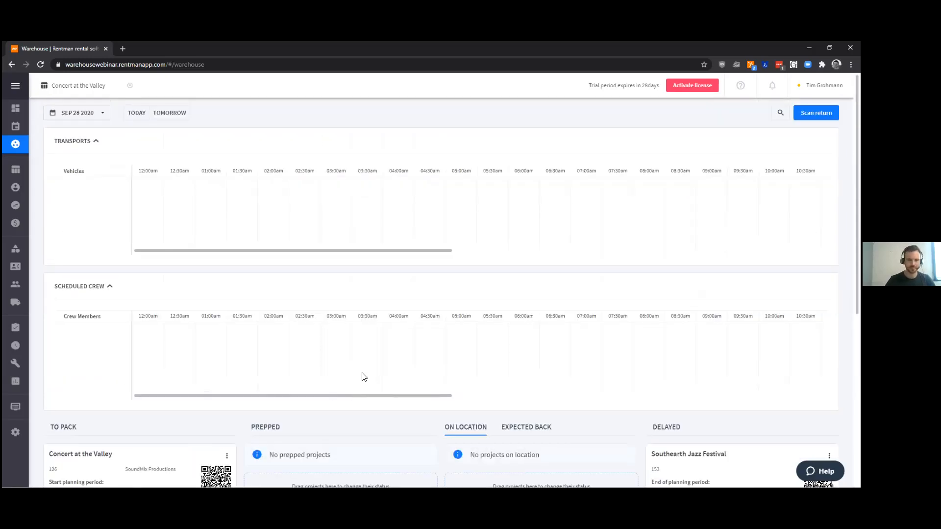
Check the extra options on the 09/28/2020 Concert at the Valley card and open that project's equipment booking
{"action": "scroll", "coordinate": [141, 333], "scroll_direction": "down", "scroll_amount": 4}
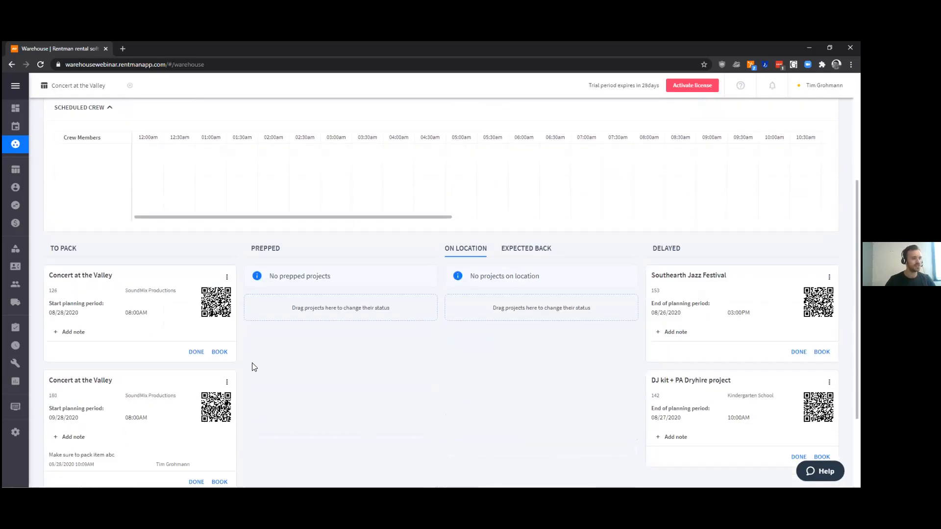
{"action": "scroll", "coordinate": [252, 367], "scroll_direction": "down", "scroll_amount": 1}
{"action": "scroll", "coordinate": [287, 348], "scroll_direction": "up", "scroll_amount": 1}
{"action": "scroll", "coordinate": [286, 347], "scroll_direction": "down", "scroll_amount": 1}
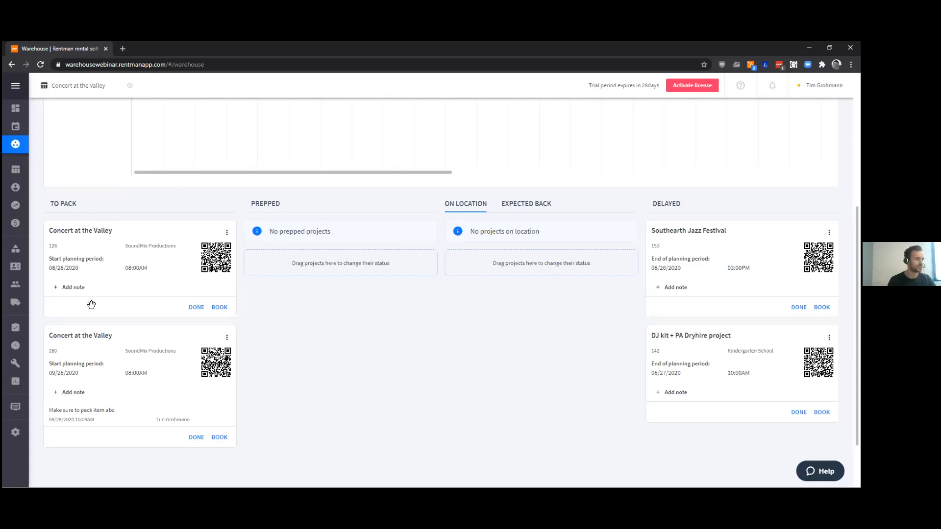
{"action": "scroll", "coordinate": [159, 371], "scroll_direction": "down", "scroll_amount": 1}
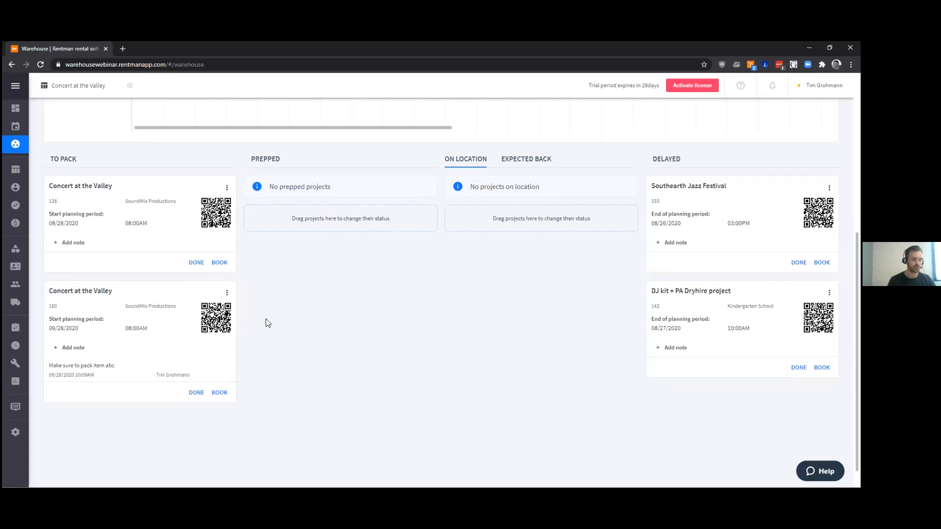
{"action": "scroll", "coordinate": [139, 298], "scroll_direction": "down", "scroll_amount": 1}
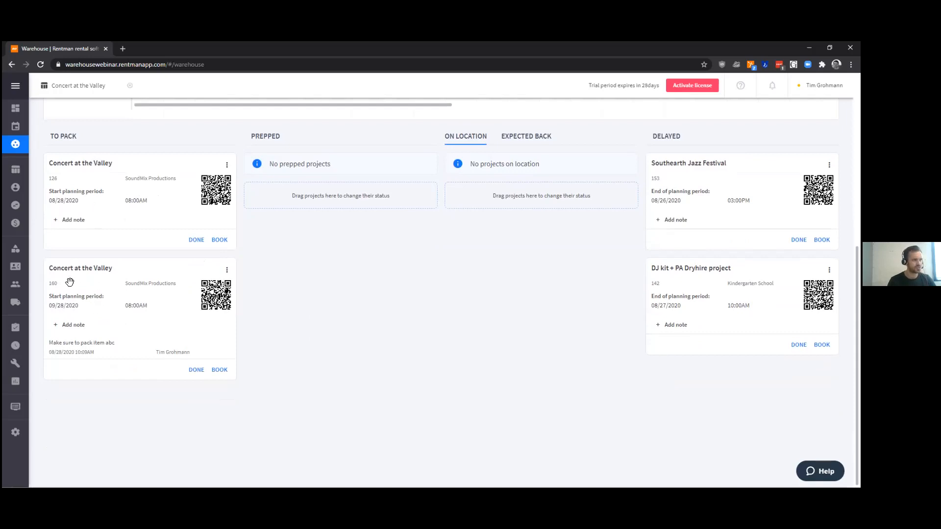
{"action": "left_click", "coordinate": [228, 271]}
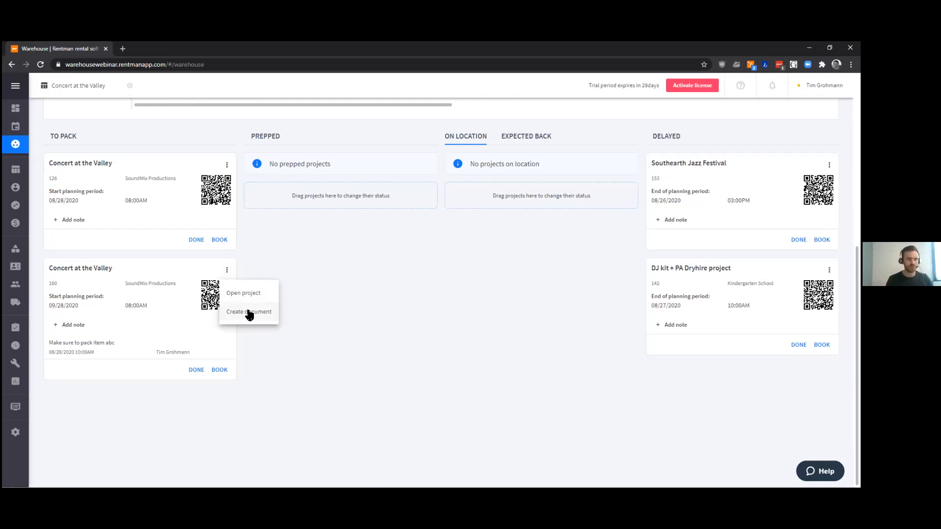
{"action": "left_click", "coordinate": [337, 374]}
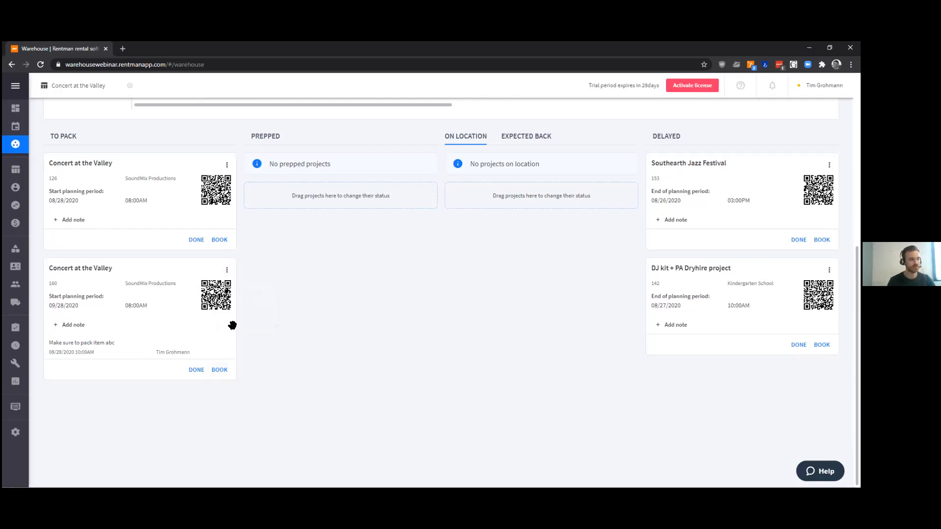
{"action": "left_click", "coordinate": [231, 371]}
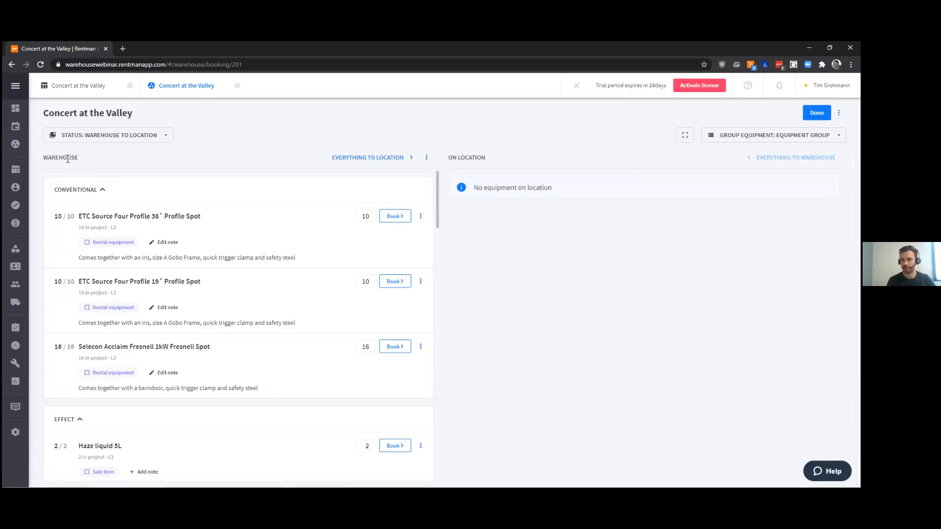
Examine the booking page's project title, its Warehouse and On location columns, and the available booking statuses
{"action": "triple_click", "coordinate": [80, 116]}
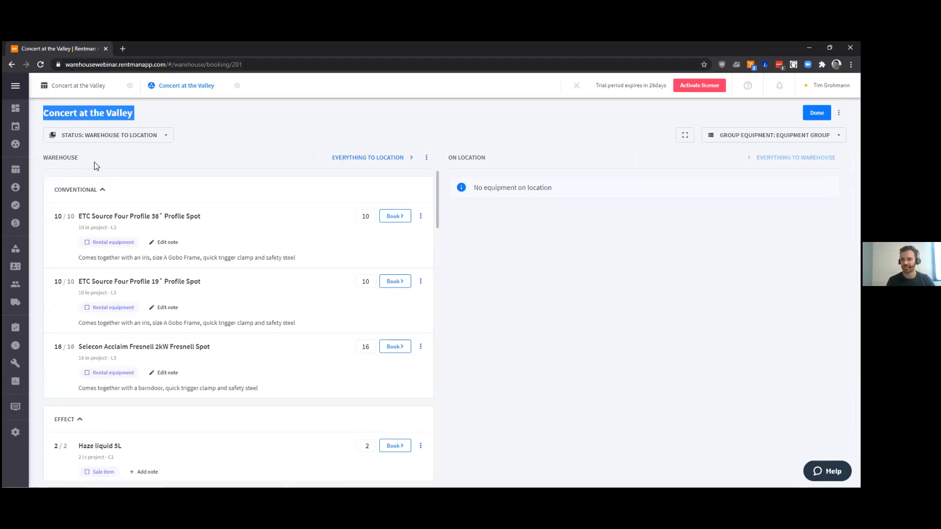
{"action": "double_click", "coordinate": [61, 160]}
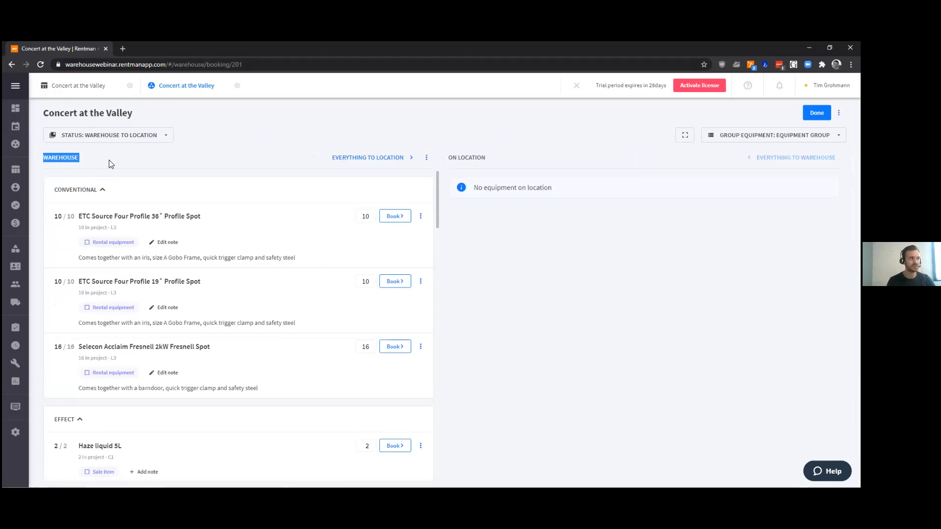
{"action": "left_click", "coordinate": [109, 160]}
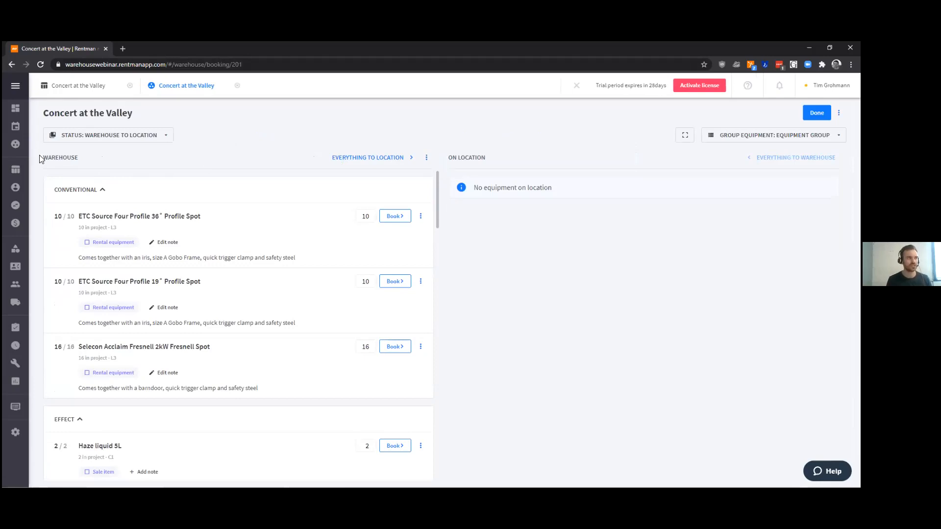
{"action": "left_click_drag", "start_coordinate": [41, 157], "coordinate": [101, 159]}
{"action": "left_click", "coordinate": [106, 161]}
{"action": "left_click", "coordinate": [167, 141]}
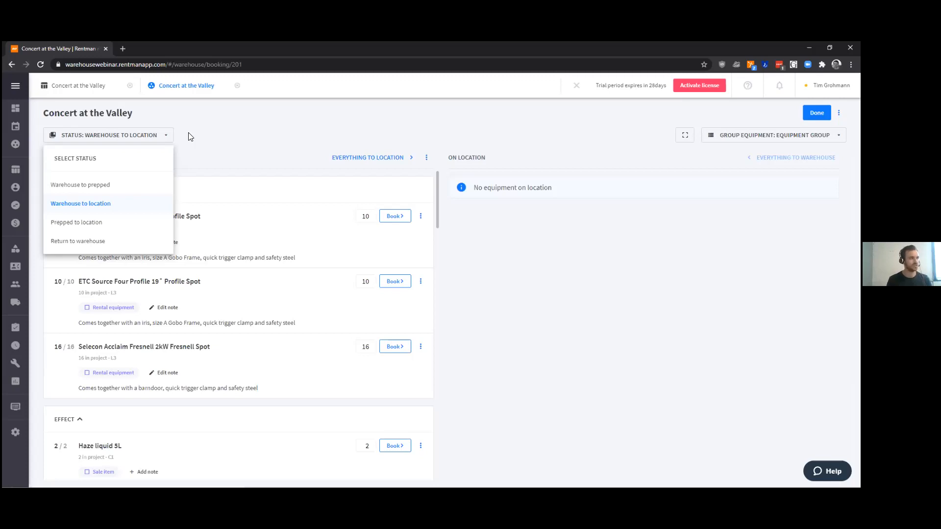
{"action": "left_click", "coordinate": [194, 137]}
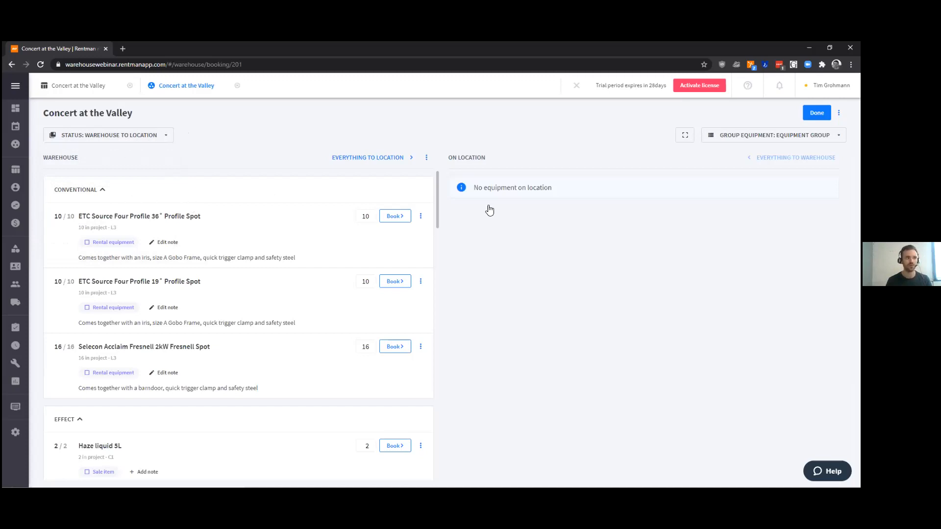
{"action": "double_click", "coordinate": [63, 158]}
{"action": "double_click", "coordinate": [465, 157]}
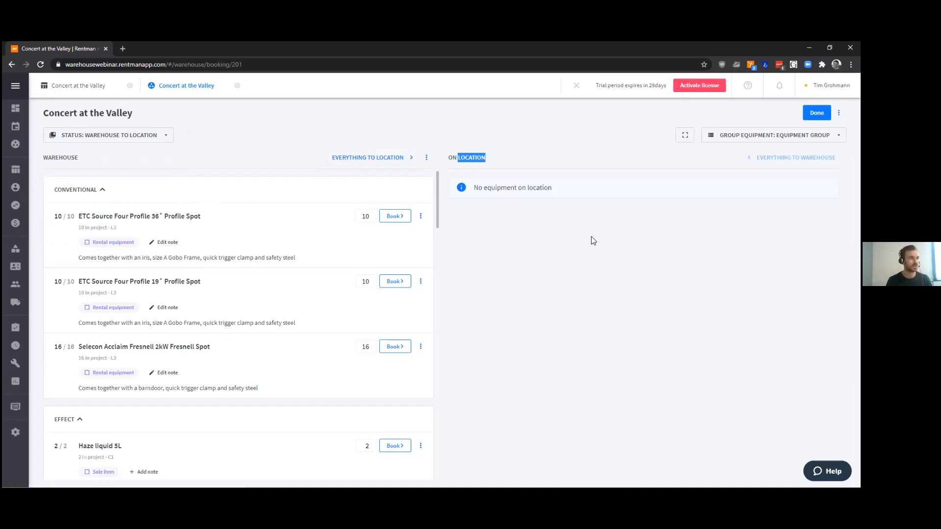
Try the Warehouse to prepped booking status, and set the status back to Warehouse to location
{"action": "left_click", "coordinate": [167, 136]}
{"action": "left_click", "coordinate": [113, 185]}
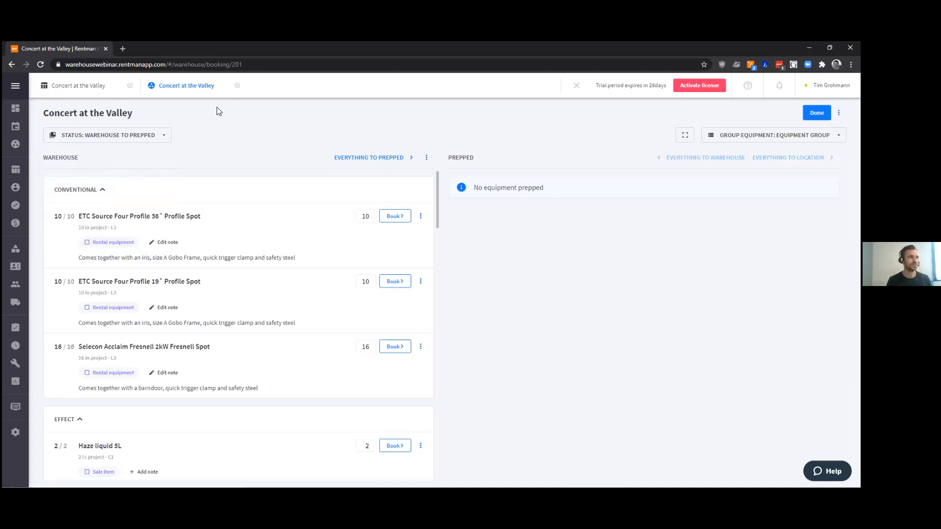
{"action": "left_click", "coordinate": [162, 141]}
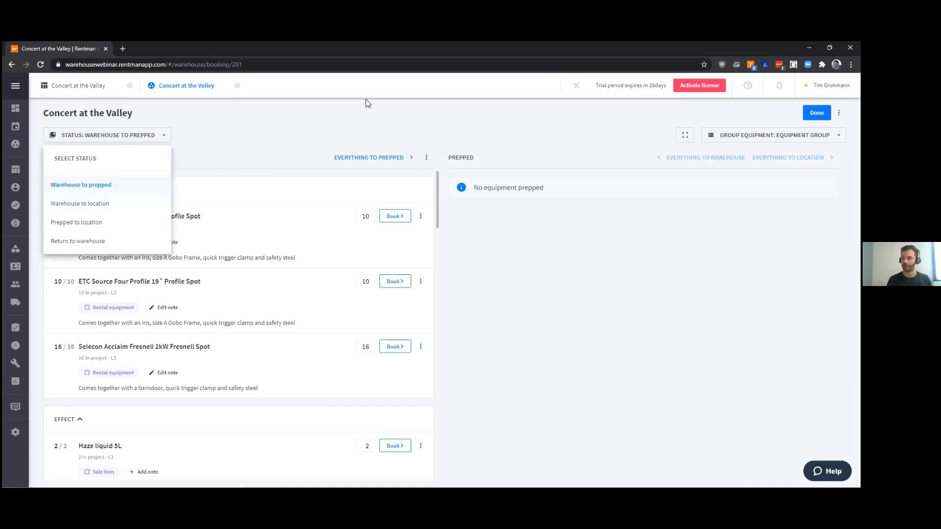
{"action": "left_click", "coordinate": [116, 208]}
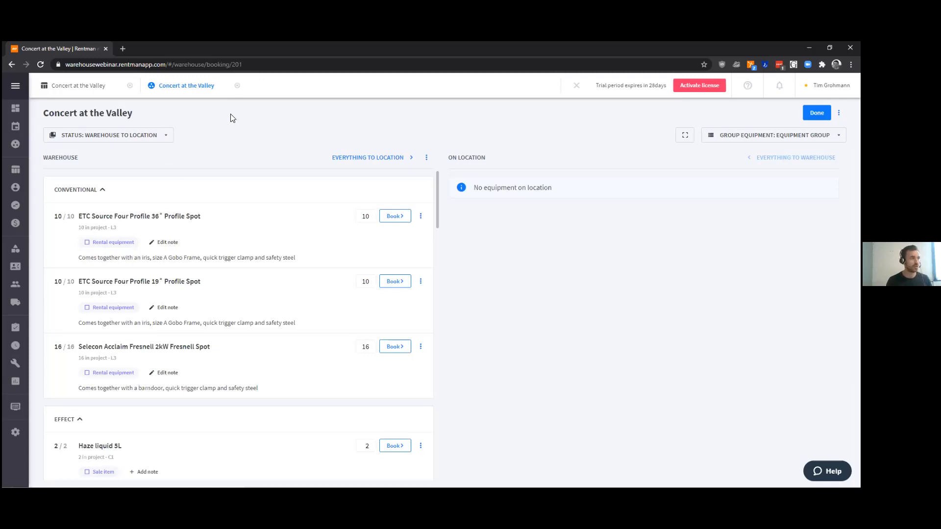
{"action": "left_click", "coordinate": [163, 138]}
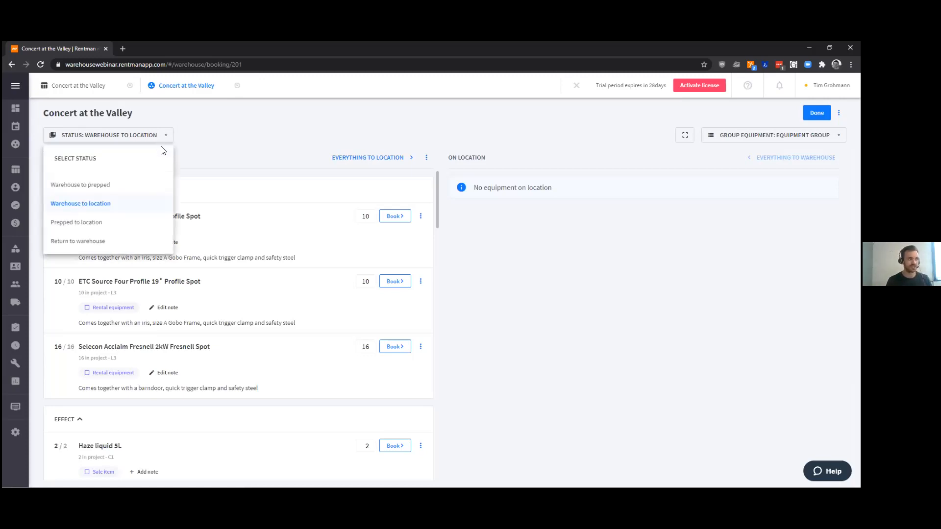
{"action": "left_click", "coordinate": [215, 141]}
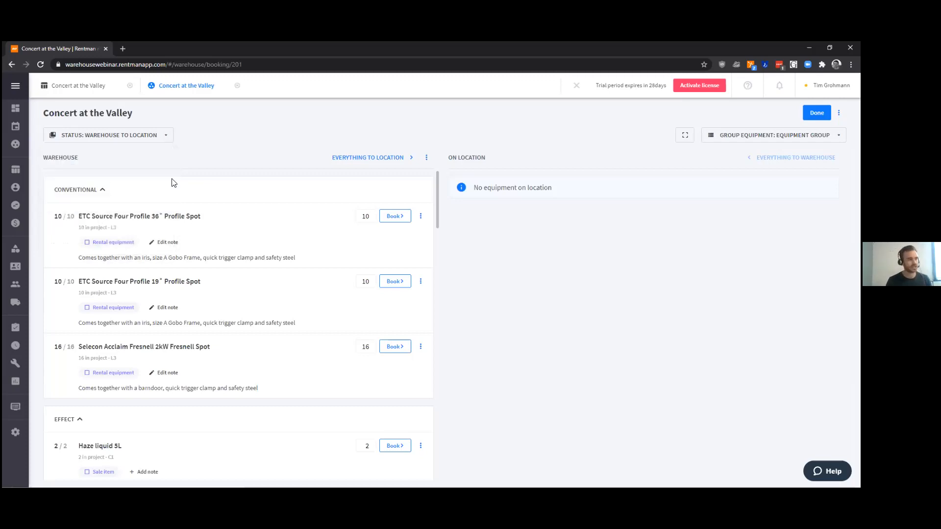
Examine the project's warehouse equipment by equipment group, including the Conventional, Effect and PA groups with their items and notes
{"action": "scroll", "coordinate": [167, 228], "scroll_direction": "down", "scroll_amount": 3}
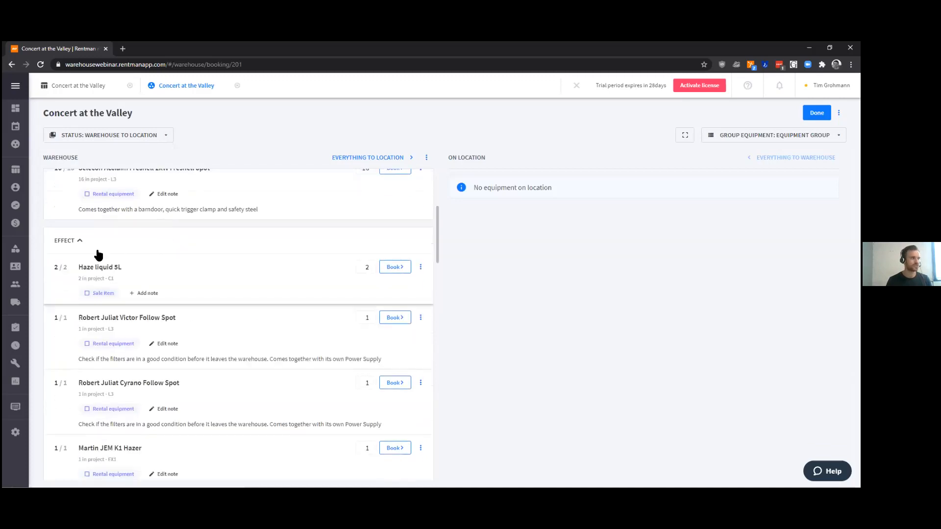
{"action": "left_click", "coordinate": [56, 248]}
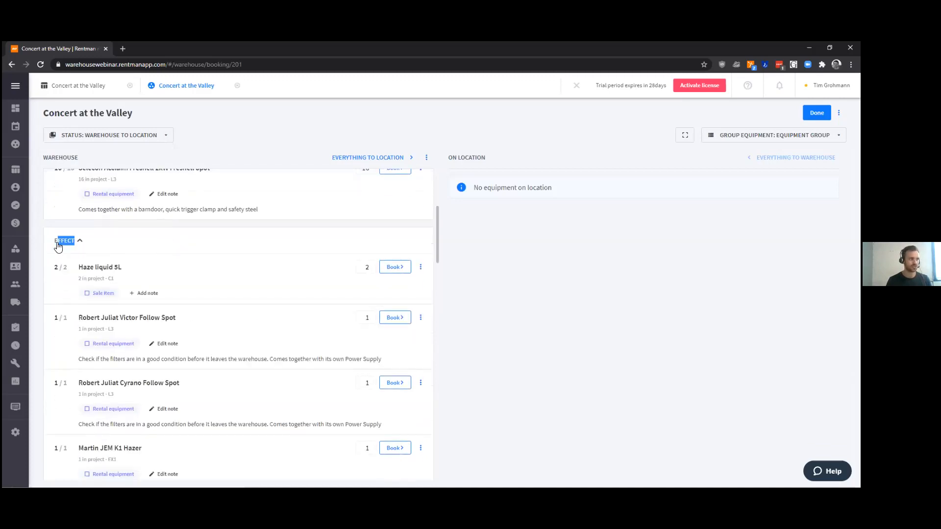
{"action": "left_click", "coordinate": [59, 243]}
{"action": "scroll", "coordinate": [80, 252], "scroll_direction": "up", "scroll_amount": 4}
{"action": "scroll", "coordinate": [118, 259], "scroll_direction": "down", "scroll_amount": 4}
{"action": "scroll", "coordinate": [119, 259], "scroll_direction": "down", "scroll_amount": 8}
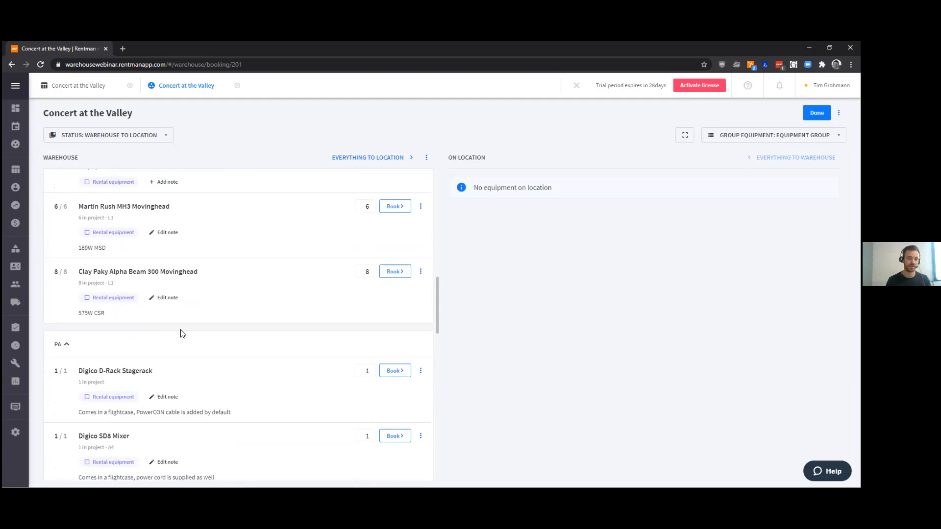
{"action": "scroll", "coordinate": [208, 338], "scroll_direction": "up", "scroll_amount": 10}
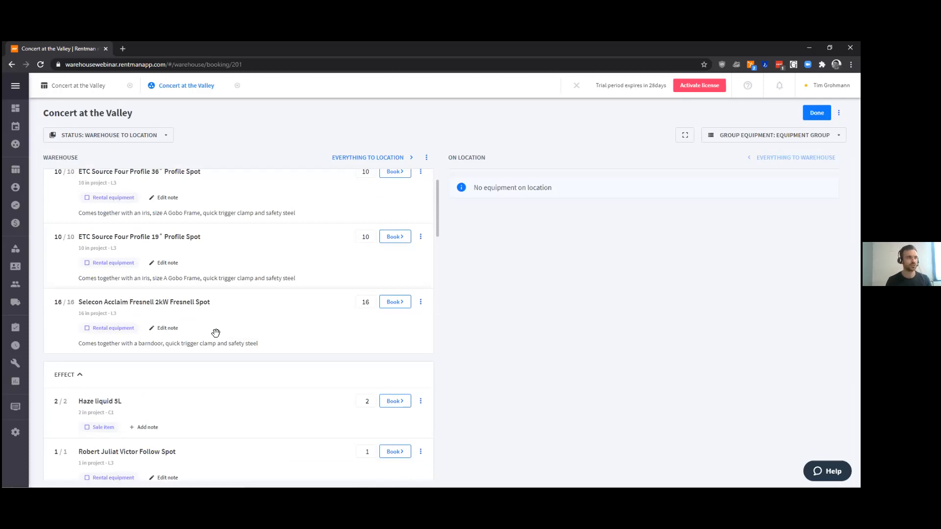
{"action": "scroll", "coordinate": [243, 273], "scroll_direction": "up", "scroll_amount": 1}
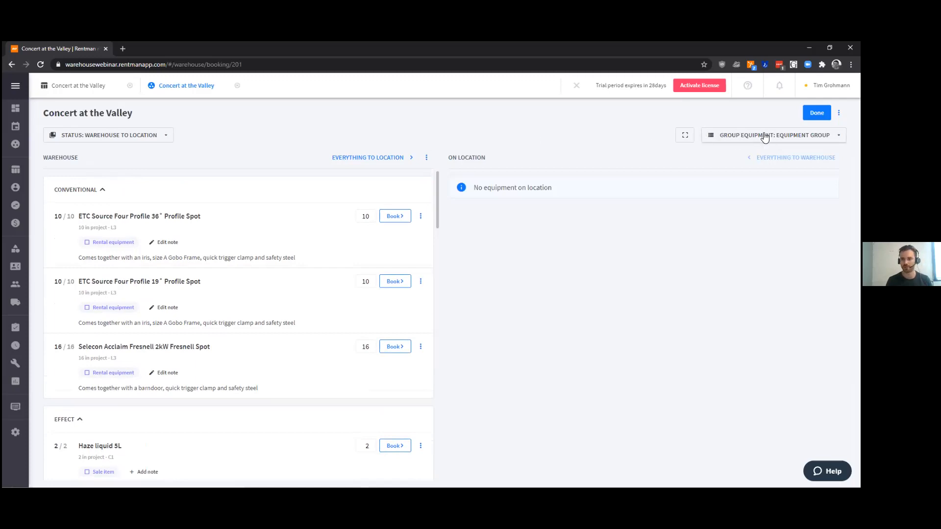
Group the equipment by location in warehouse to review the items per location, and restore the grouping by equipment group
{"action": "left_click", "coordinate": [828, 135]}
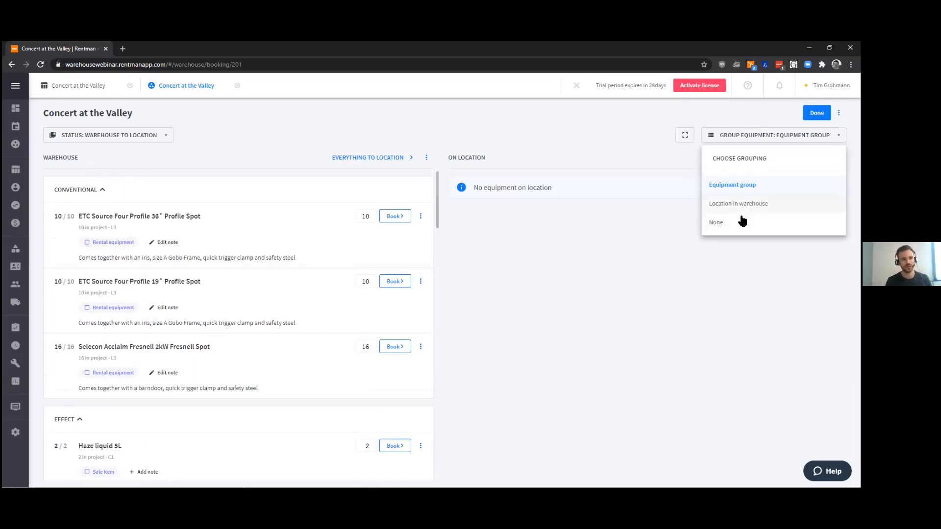
{"action": "left_click", "coordinate": [768, 205]}
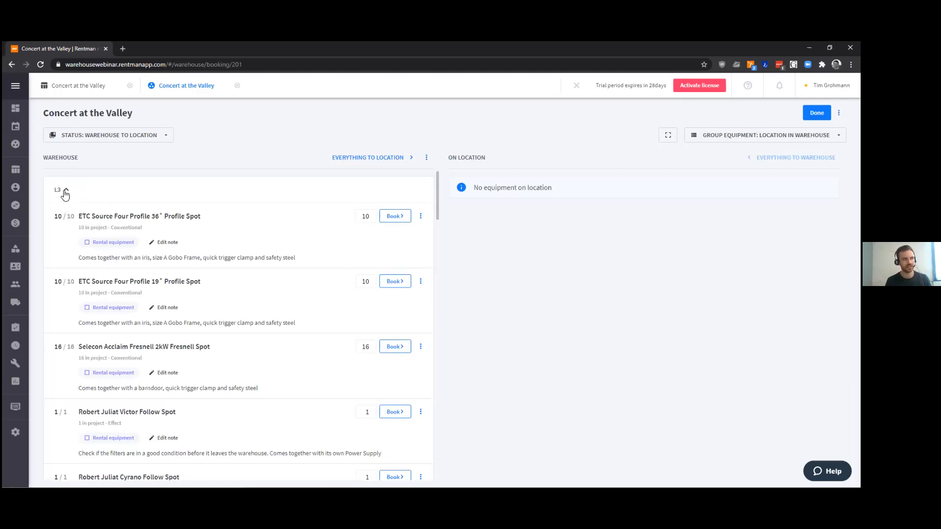
{"action": "scroll", "coordinate": [65, 196], "scroll_direction": "down", "scroll_amount": 7}
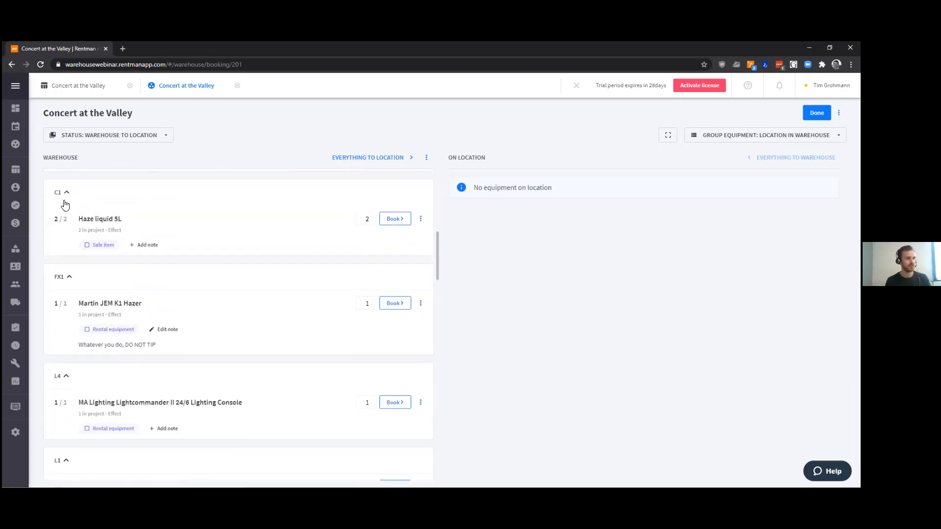
{"action": "scroll", "coordinate": [61, 289], "scroll_direction": "down", "scroll_amount": 1}
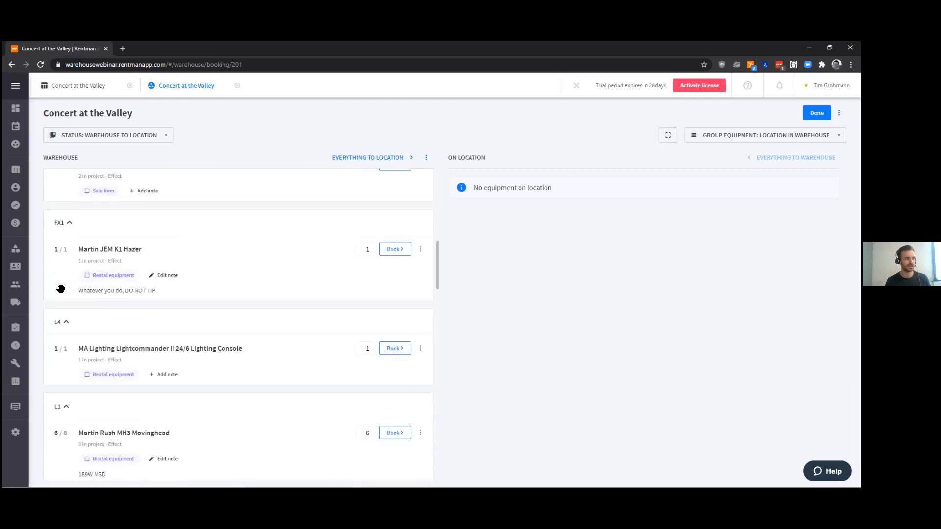
{"action": "scroll", "coordinate": [61, 289], "scroll_direction": "down", "scroll_amount": 2}
{"action": "right_click", "coordinate": [136, 352]}
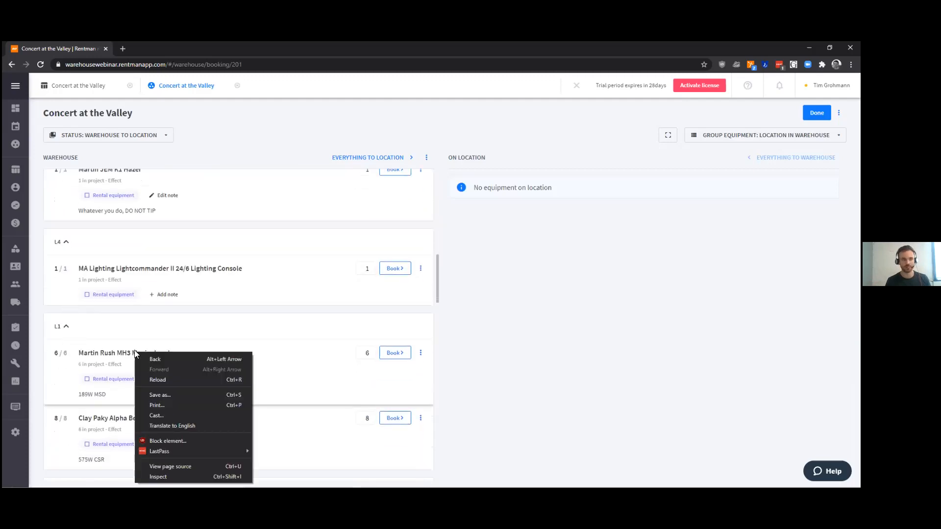
{"action": "left_click", "coordinate": [83, 312]}
{"action": "scroll", "coordinate": [124, 310], "scroll_direction": "up", "scroll_amount": 8}
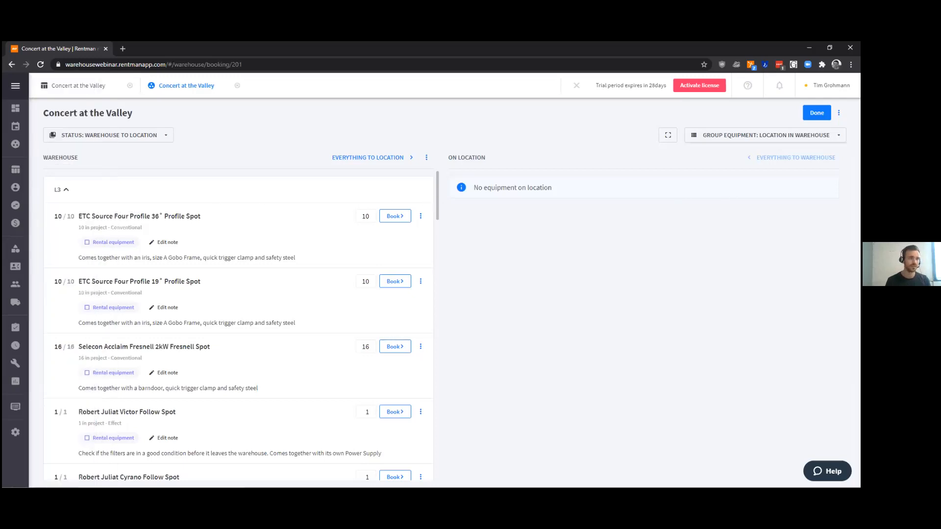
{"action": "left_click", "coordinate": [766, 141]}
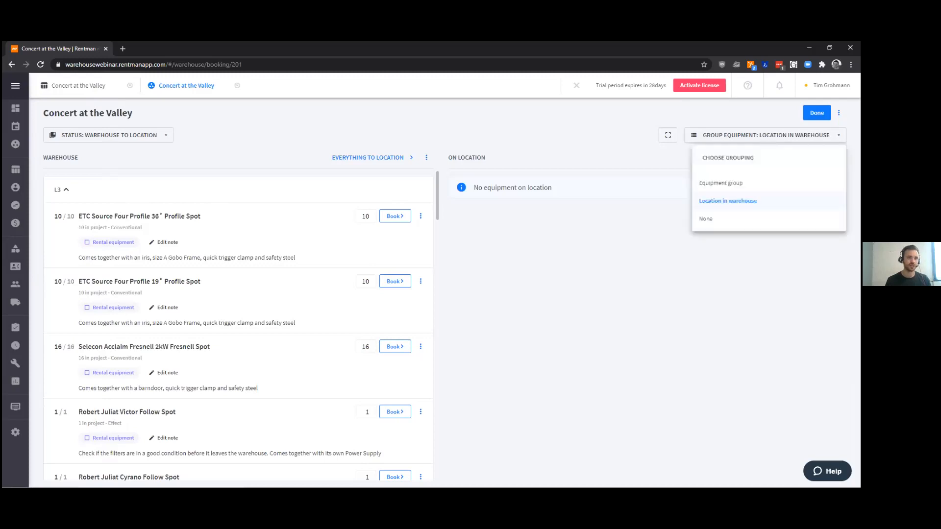
{"action": "left_click", "coordinate": [740, 189]}
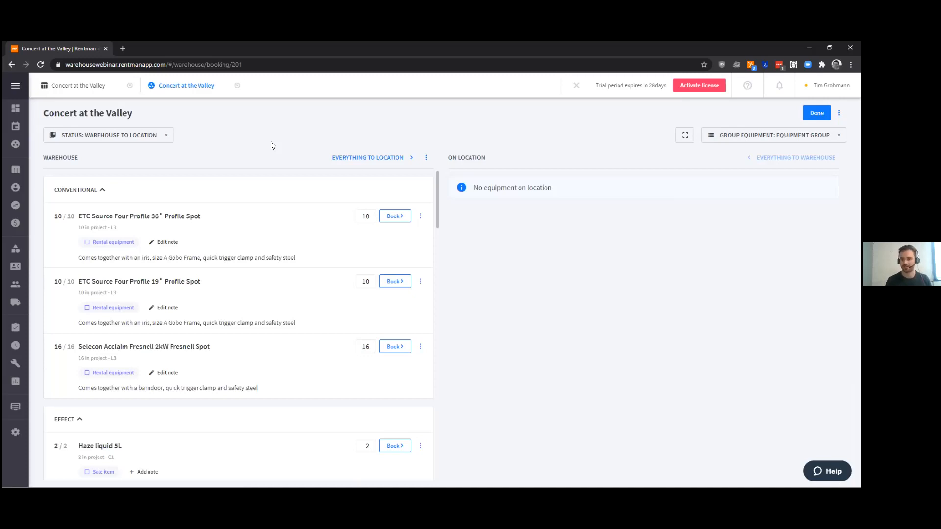
Show the code scanning entry for the booking, and collapse and re-expand the Conventional group in the Warehouse column
{"action": "left_click", "coordinate": [685, 136]}
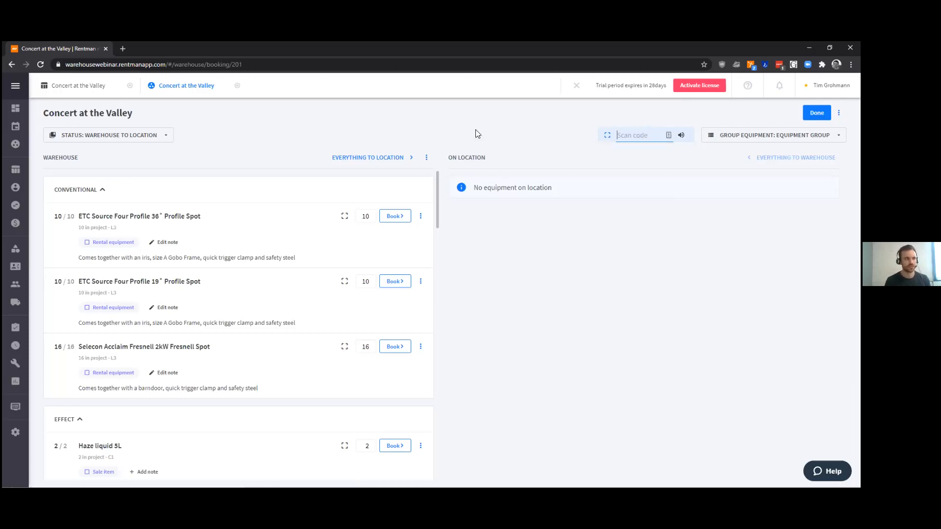
{"action": "left_click", "coordinate": [421, 115]}
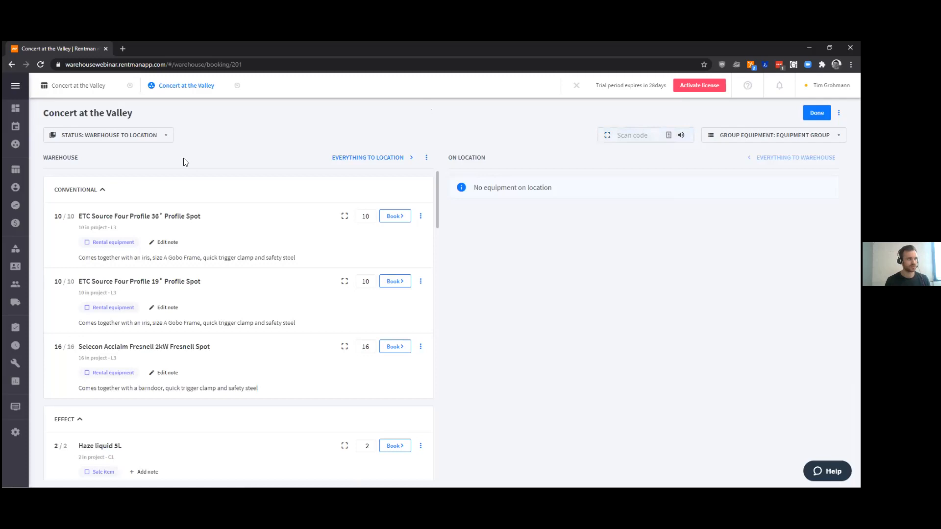
{"action": "double_click", "coordinate": [59, 159]}
{"action": "double_click", "coordinate": [466, 158]}
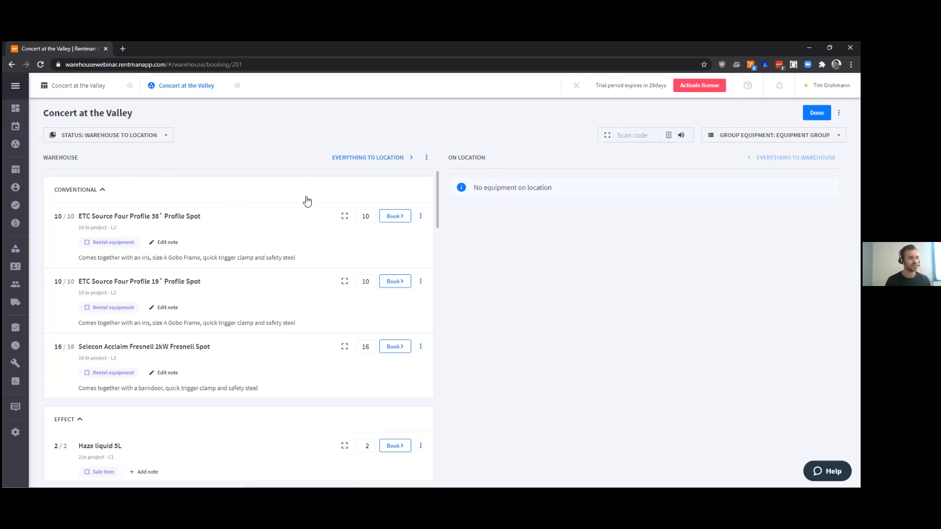
{"action": "left_click", "coordinate": [273, 202]}
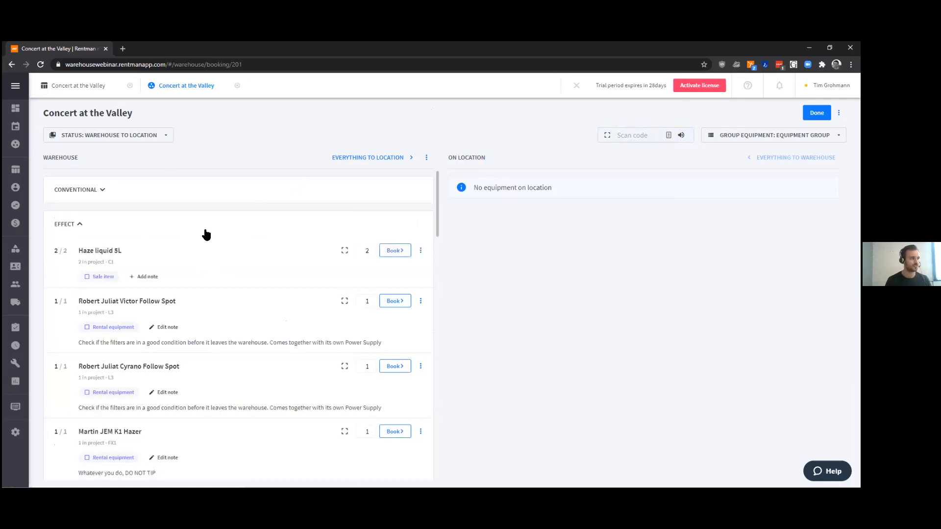
{"action": "left_click", "coordinate": [101, 191]}
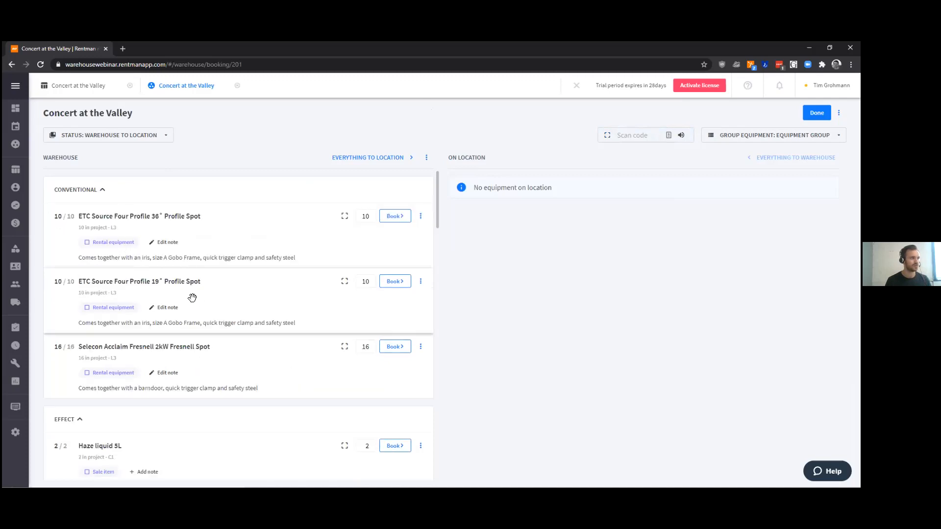
Book all 10 ETC Source Four Profile 19˚ spots and all 10 Profile 36˚ spots from the warehouse to location
{"action": "left_click_drag", "start_coordinate": [196, 302], "coordinate": [576, 280]}
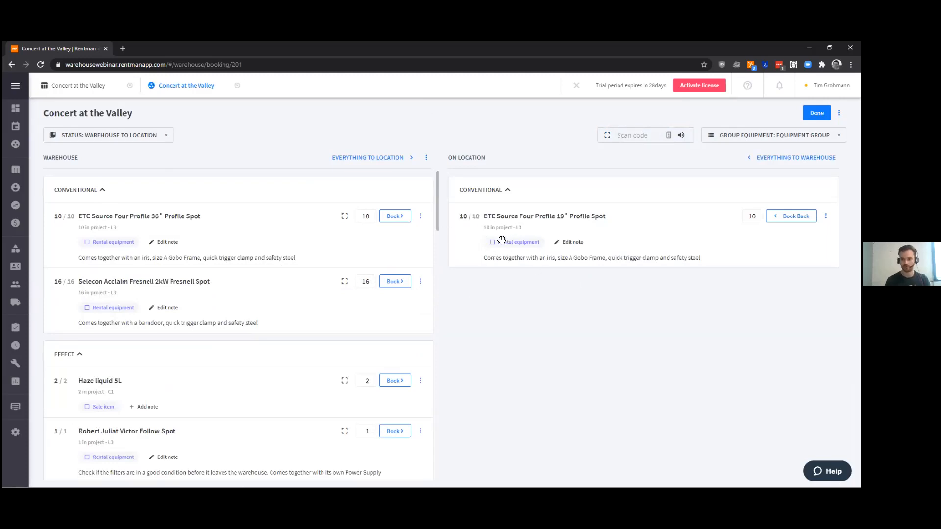
{"action": "left_click", "coordinate": [402, 217]}
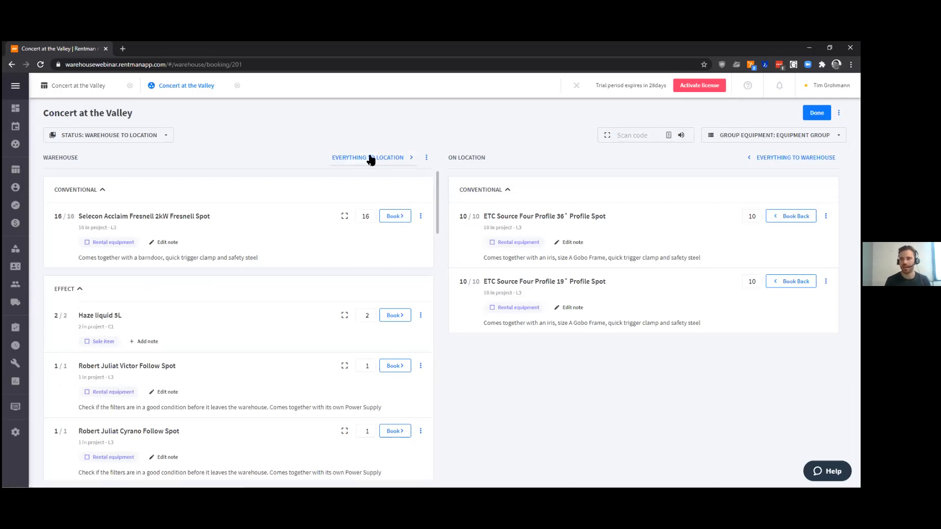
{"action": "left_click_drag", "start_coordinate": [48, 157], "coordinate": [123, 162]}
{"action": "left_click", "coordinate": [239, 159]}
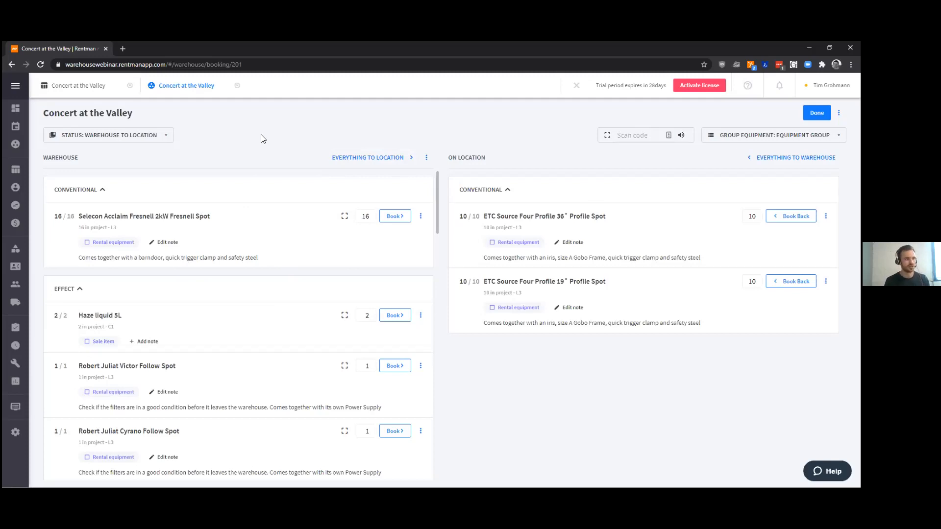
Try planning one Shure SM58 Microphone as additional equipment, searching for "sm58" and toggling Show in price calculation, and close without entering it
{"action": "left_click", "coordinate": [427, 159]}
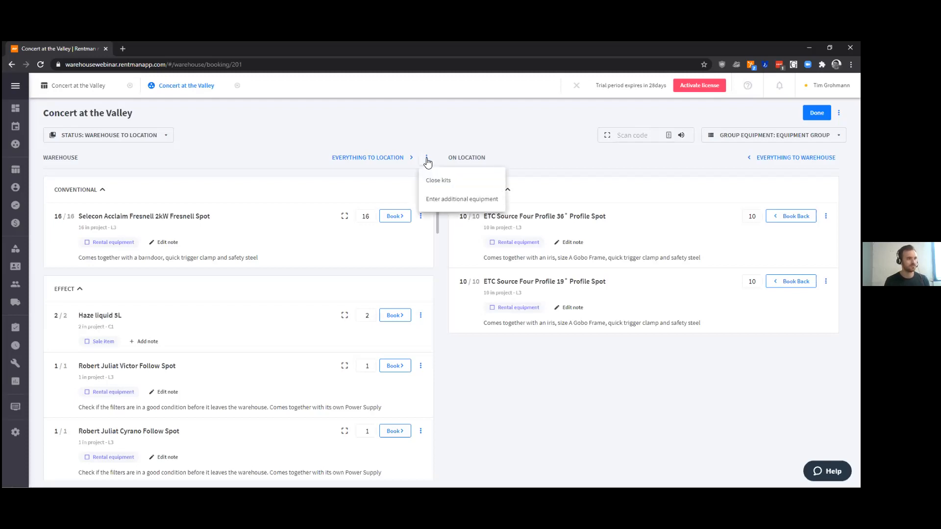
{"action": "left_click", "coordinate": [442, 201]}
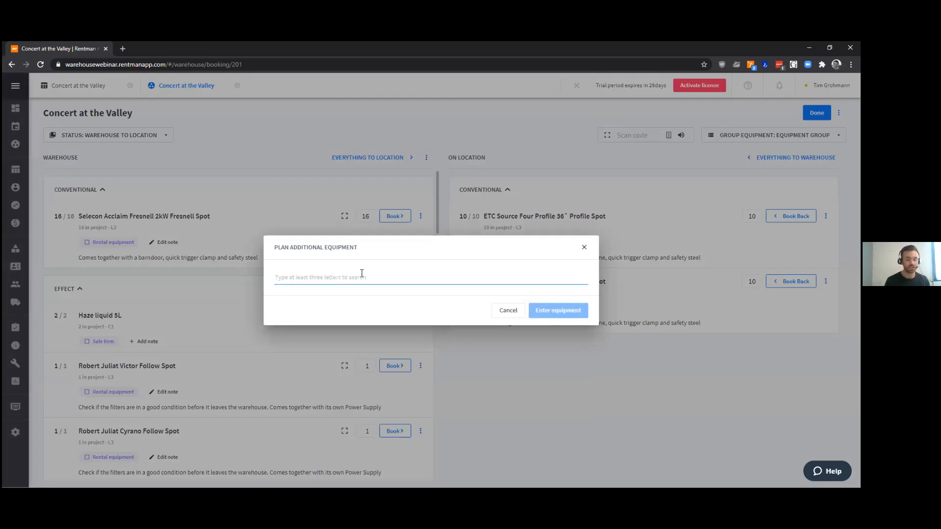
{"action": "type", "text": "sm58"}
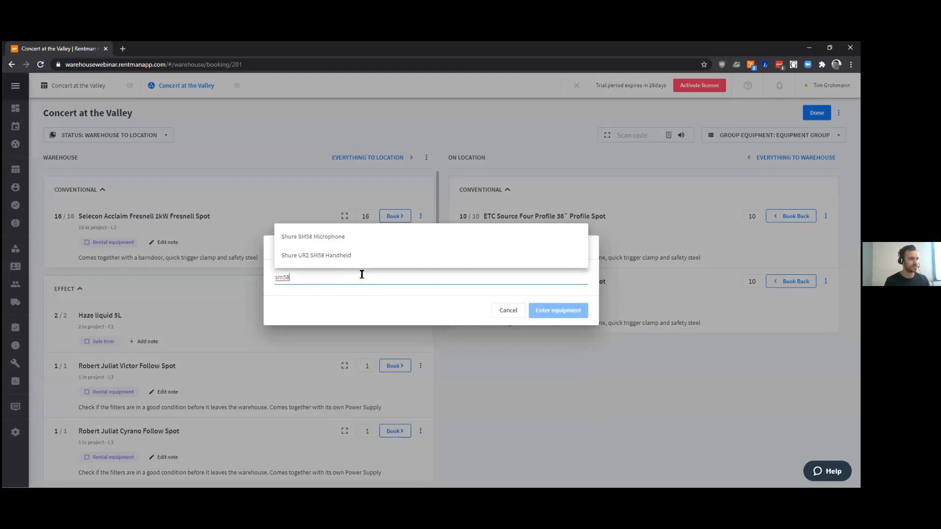
{"action": "left_click", "coordinate": [346, 237]}
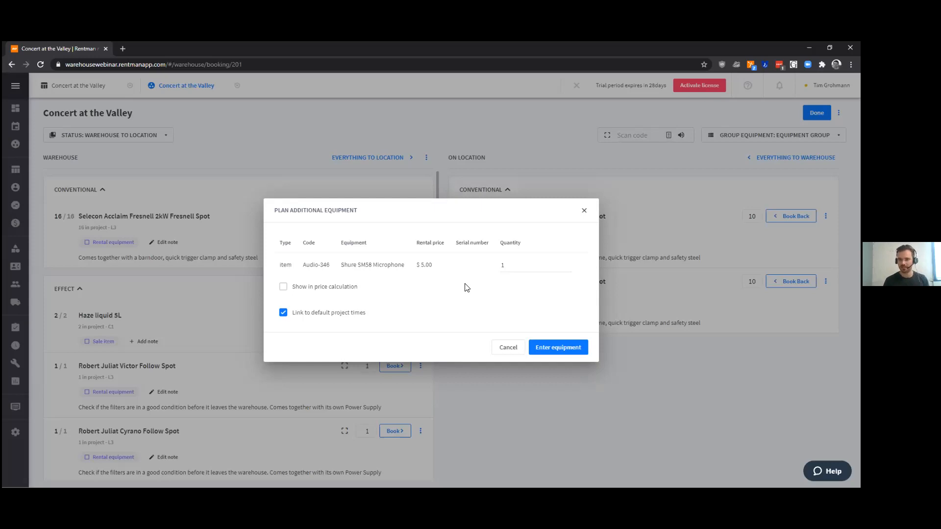
{"action": "left_click", "coordinate": [282, 289]}
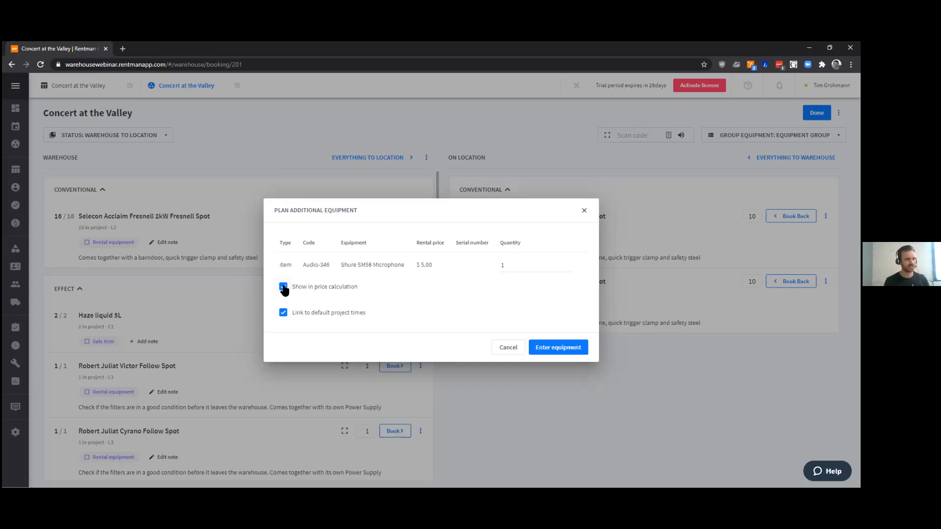
{"action": "left_click", "coordinate": [284, 287]}
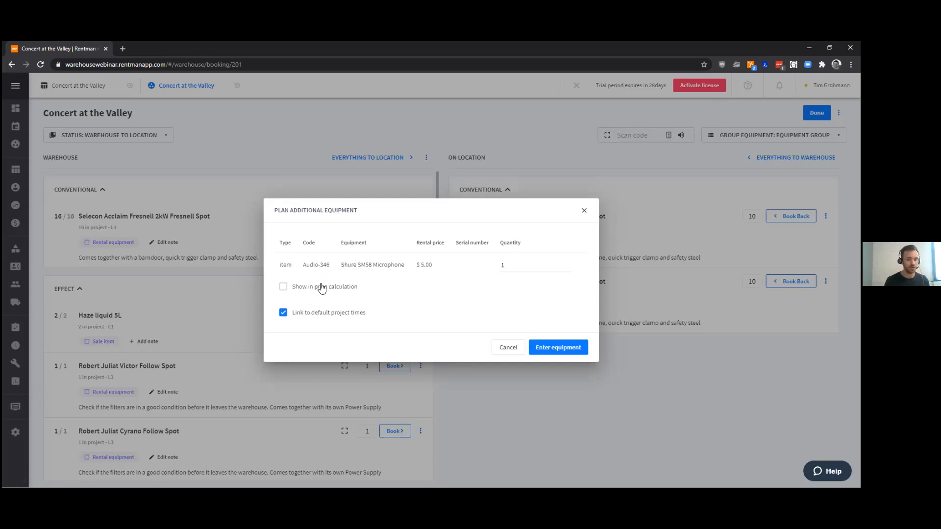
{"action": "left_click", "coordinate": [583, 211]}
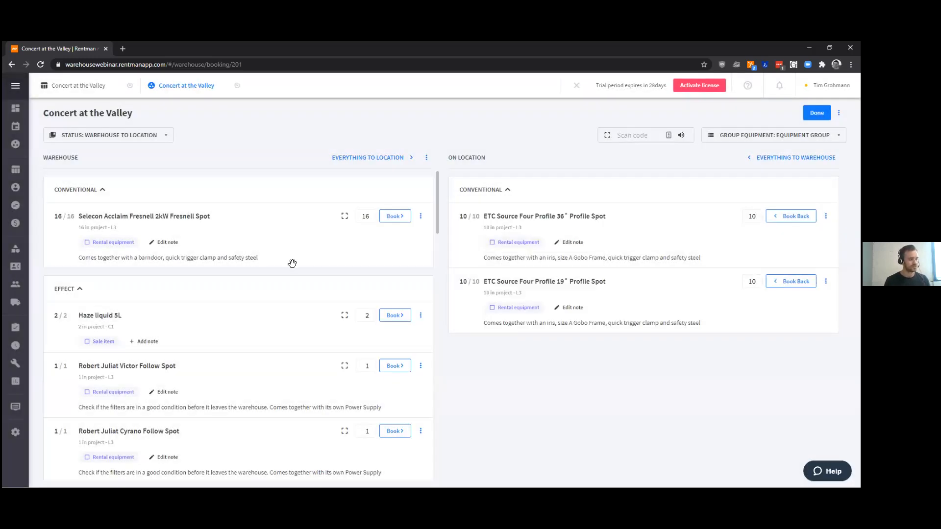
Book the 16 Selecon Acclaim Fresnell 2kW spots, 2 Haze liquid 5L and the Robert Juliat Victor Follow Spot to location
{"action": "left_click", "coordinate": [395, 217]}
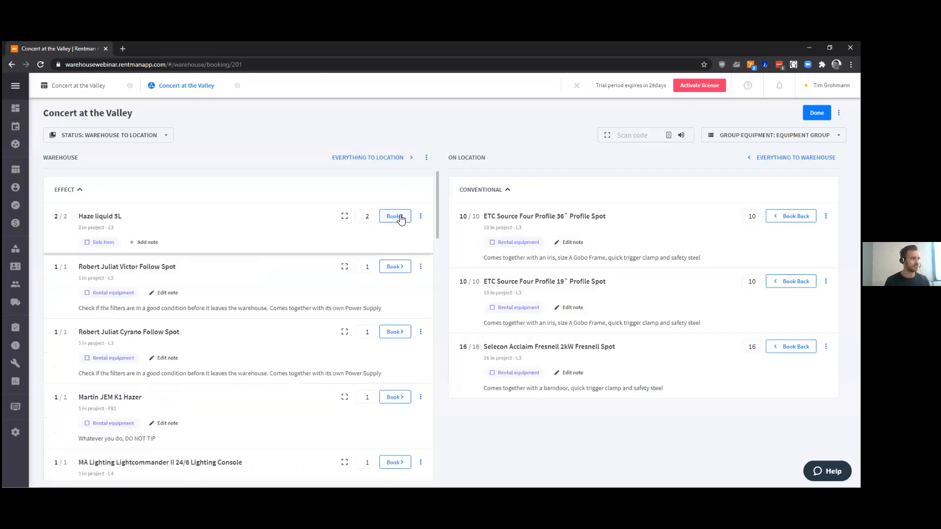
{"action": "left_click", "coordinate": [394, 217]}
{"action": "left_click", "coordinate": [395, 216]}
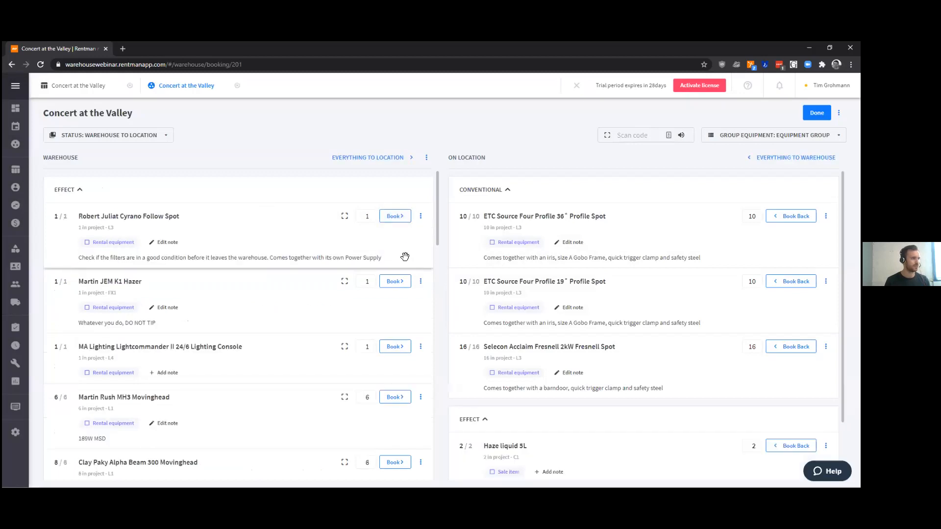
Try planning the Shure SM57 Microphone as alternative for the Shure UR2 SM58 Handheld, searching for "sm57", and close without booking it
{"action": "scroll", "coordinate": [379, 272], "scroll_direction": "down", "scroll_amount": 10}
{"action": "scroll", "coordinate": [378, 272], "scroll_direction": "down", "scroll_amount": 2}
{"action": "scroll", "coordinate": [403, 280], "scroll_direction": "up", "scroll_amount": 10}
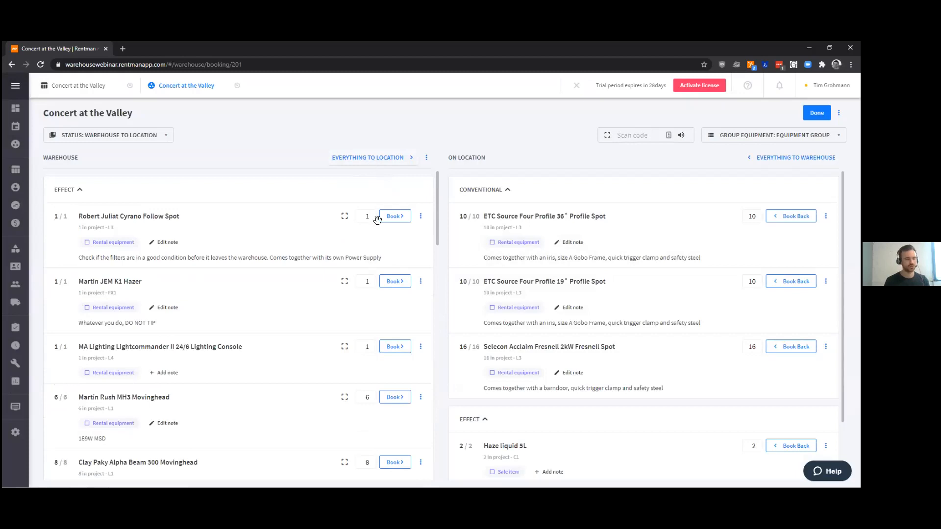
{"action": "scroll", "coordinate": [326, 288], "scroll_direction": "down", "scroll_amount": 6}
{"action": "scroll", "coordinate": [326, 289], "scroll_direction": "down", "scroll_amount": 7}
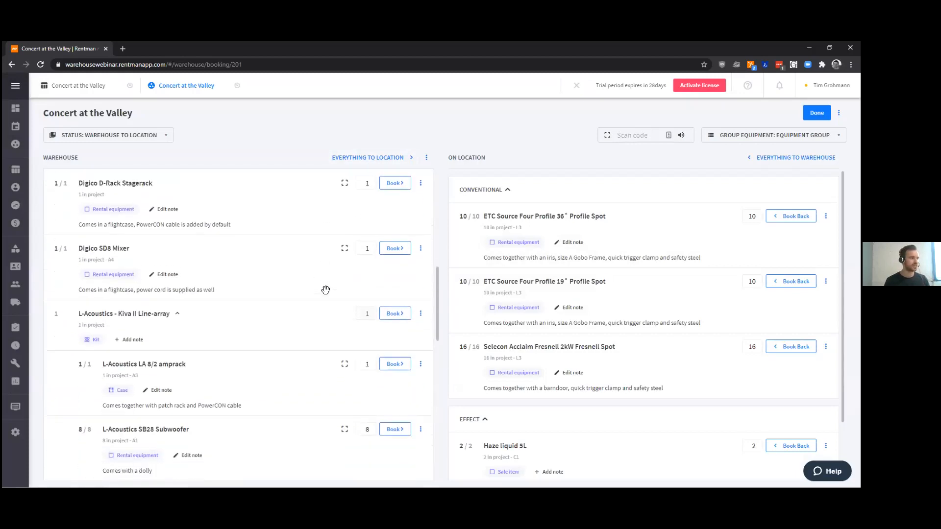
{"action": "scroll", "coordinate": [325, 291], "scroll_direction": "down", "scroll_amount": 5}
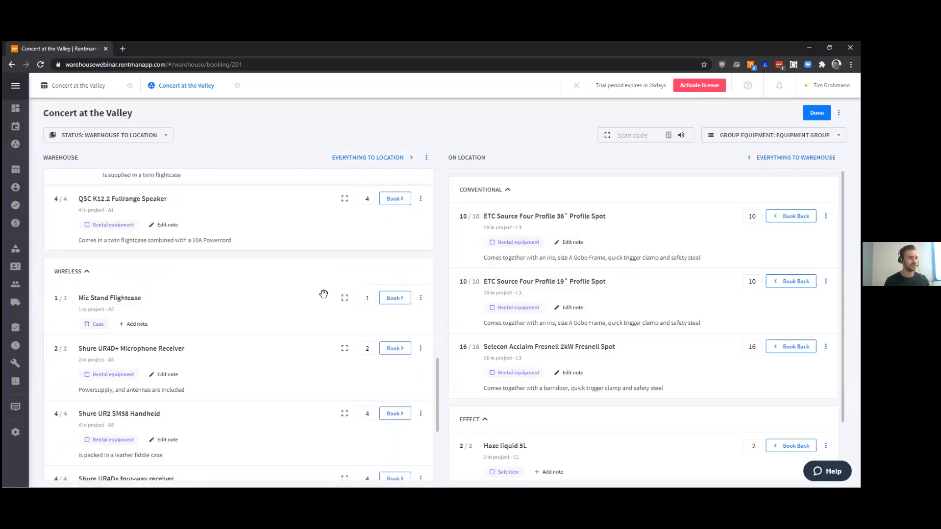
{"action": "scroll", "coordinate": [251, 258], "scroll_direction": "up", "scroll_amount": 1}
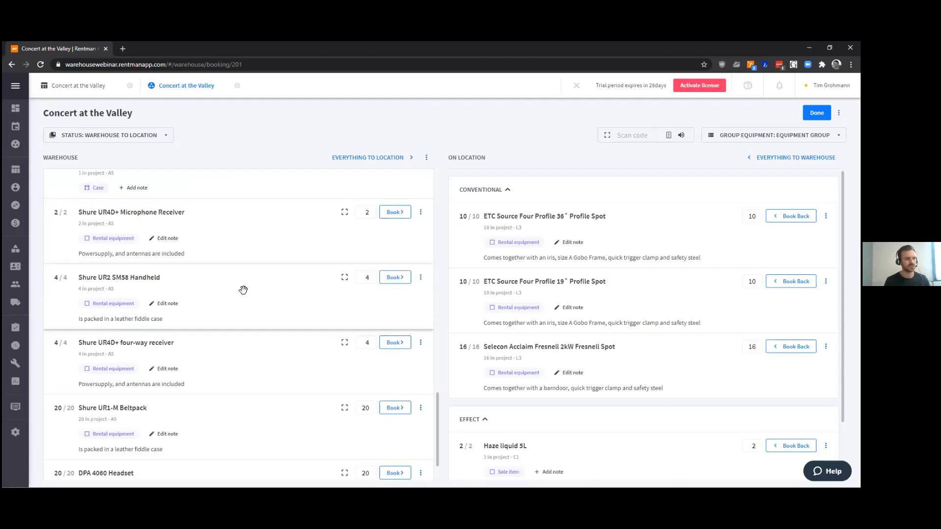
{"action": "left_click", "coordinate": [421, 279]}
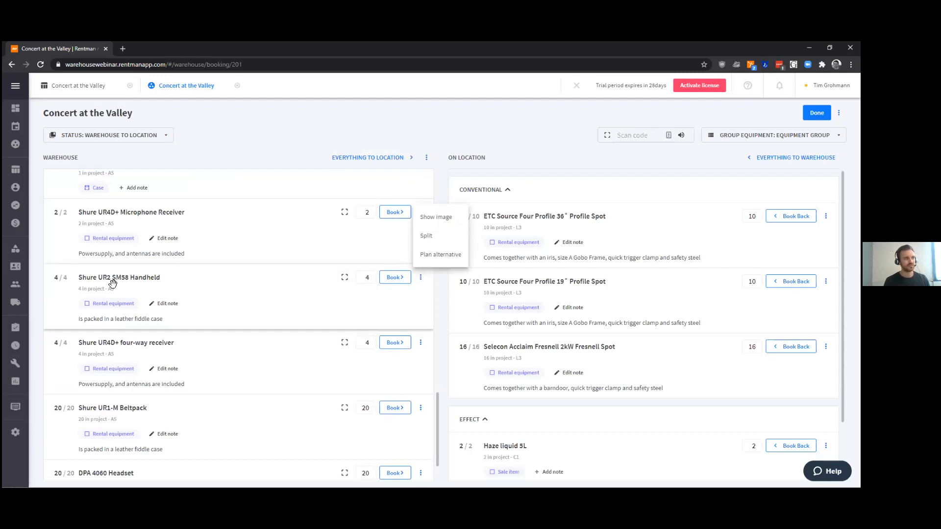
{"action": "left_click", "coordinate": [463, 255]}
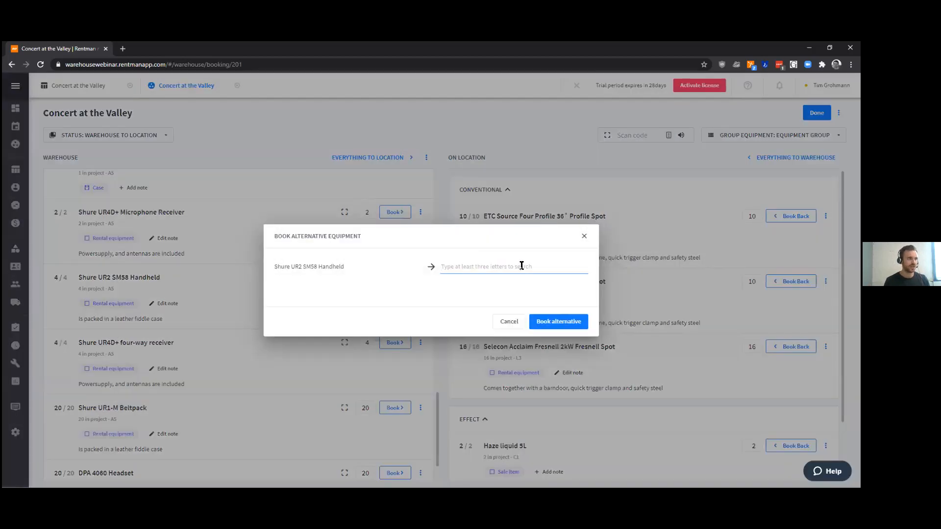
{"action": "type", "text": "sm57"}
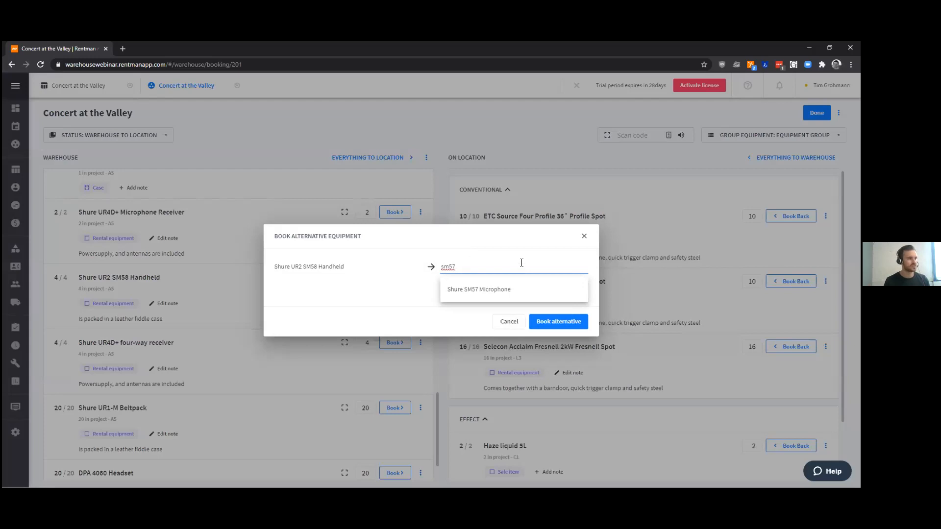
{"action": "left_click", "coordinate": [476, 292]}
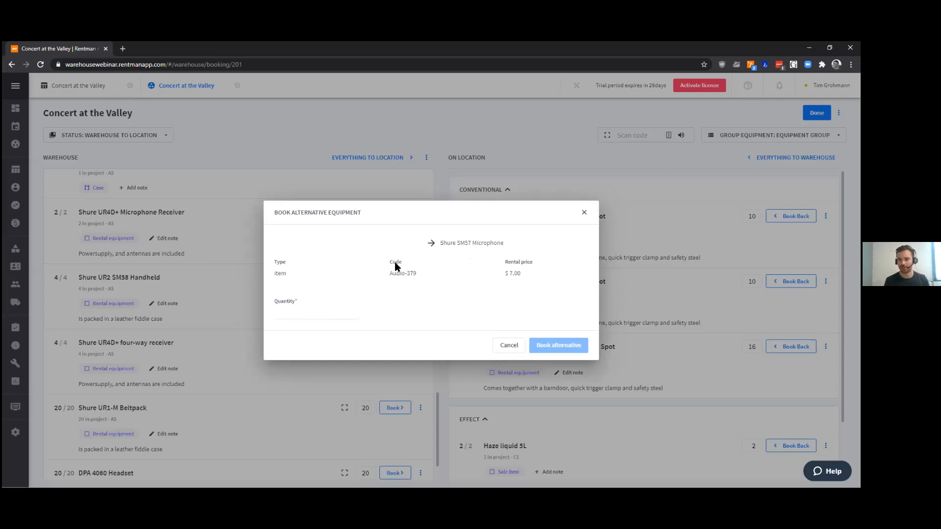
{"action": "left_click", "coordinate": [584, 214]}
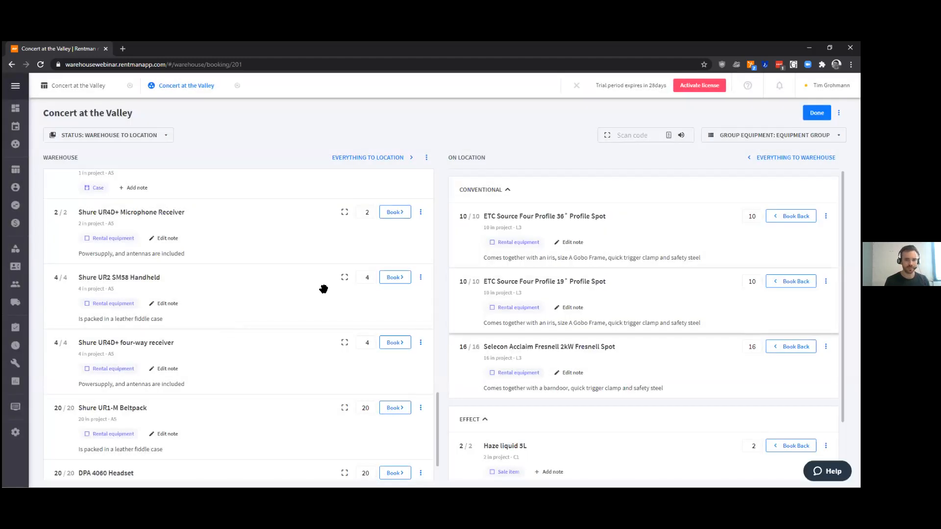
Add and save the note "Lighting console has problem abc" on the MA Lighting Lightcommander II 24/6 Lighting Console
{"action": "scroll", "coordinate": [183, 291], "scroll_direction": "up", "scroll_amount": 15}
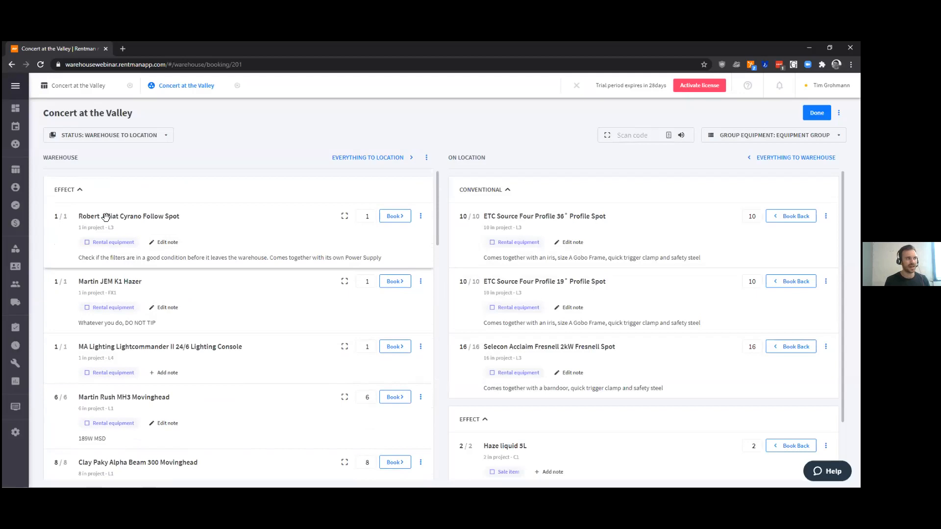
{"action": "scroll", "coordinate": [122, 222], "scroll_direction": "down", "scroll_amount": 3}
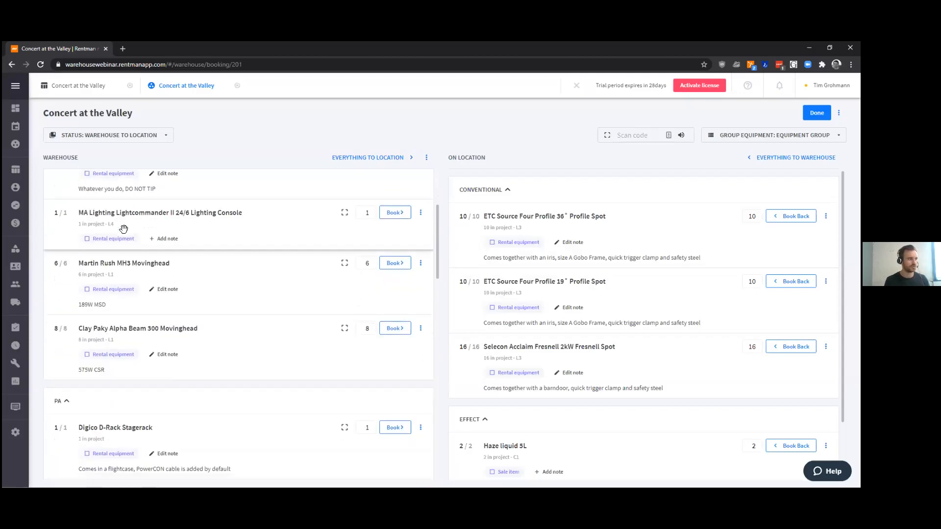
{"action": "left_click", "coordinate": [159, 241]}
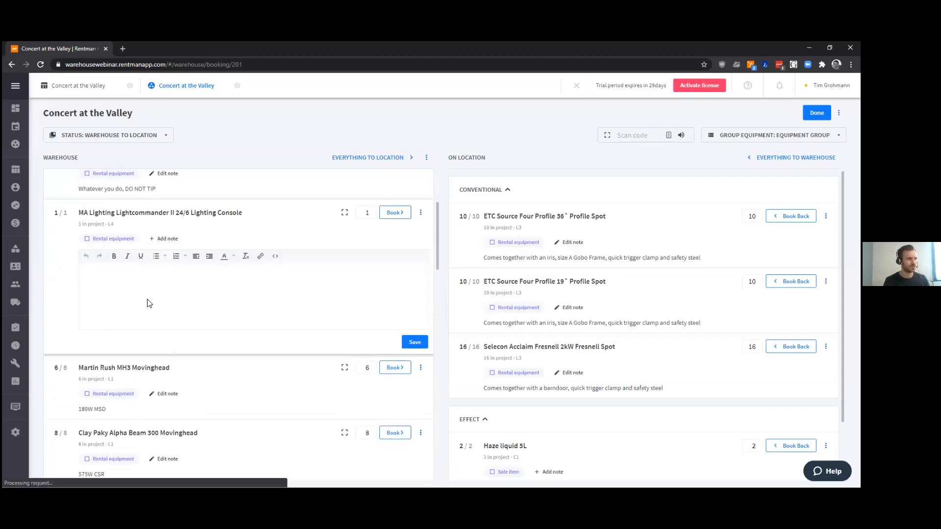
{"action": "type", "text": "Lightyi"}
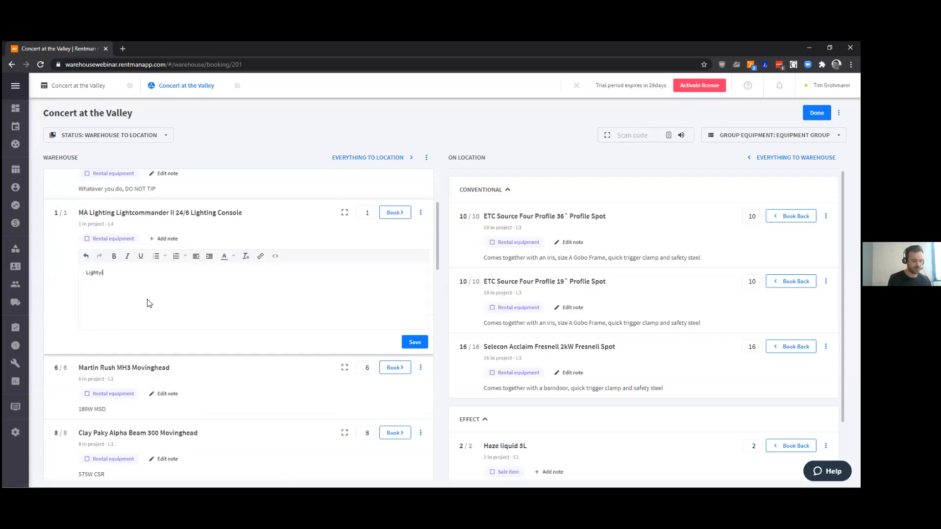
{"action": "type", "text": "ng console has problem abc"}
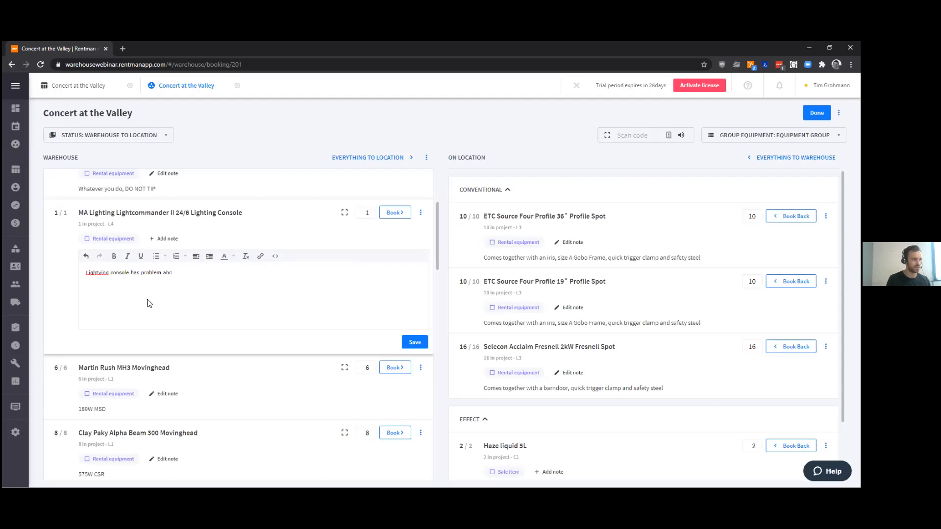
{"action": "left_click", "coordinate": [101, 273]}
{"action": "key", "text": "BackSpace"}
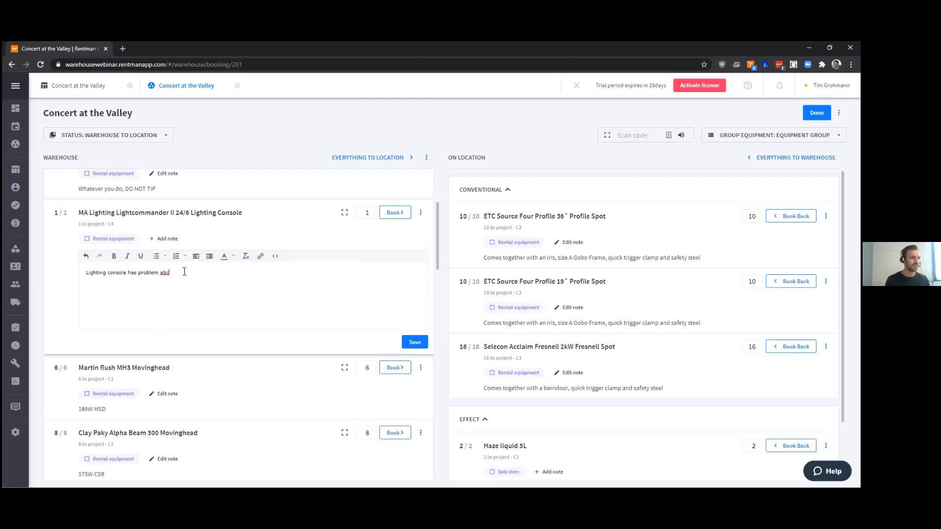
{"action": "left_click", "coordinate": [184, 272]}
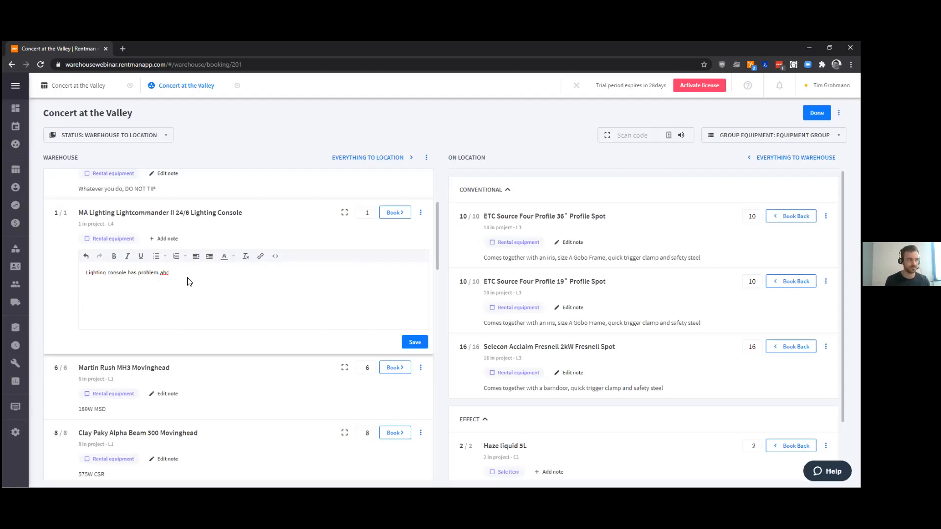
{"action": "left_click", "coordinate": [414, 342]}
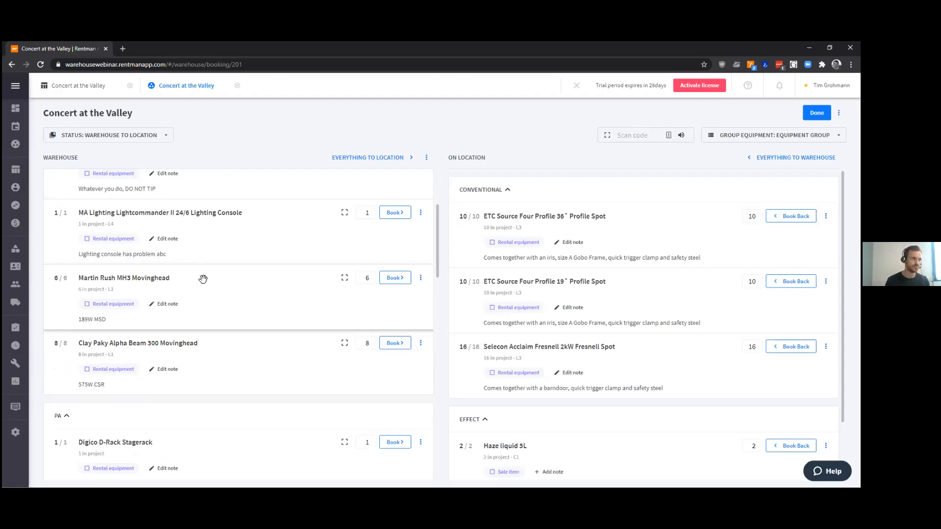
View the images of the Robert Juliat Cyrano Follow Spot and the Martin JEM K1 Hazer in the warehouse list
{"action": "scroll", "coordinate": [226, 308], "scroll_direction": "up", "scroll_amount": 3}
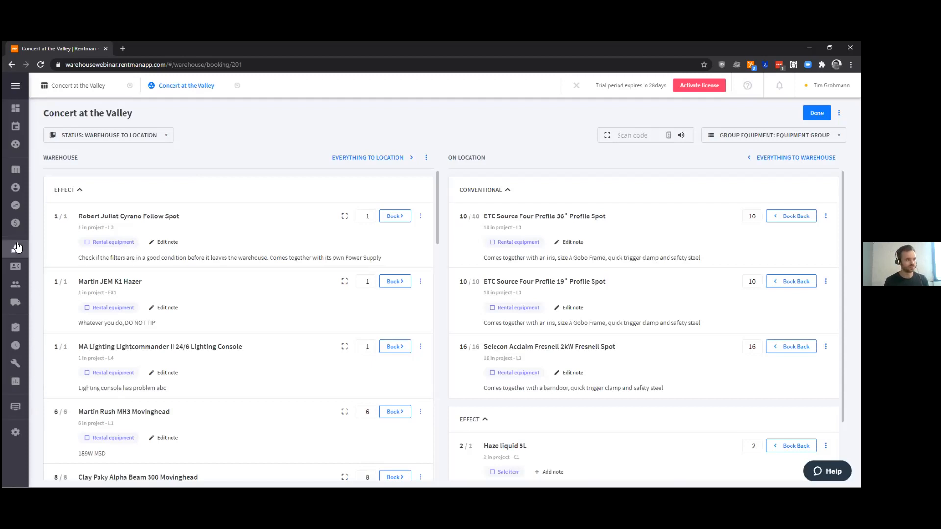
{"action": "mouse_move", "coordinate": [14, 250]}
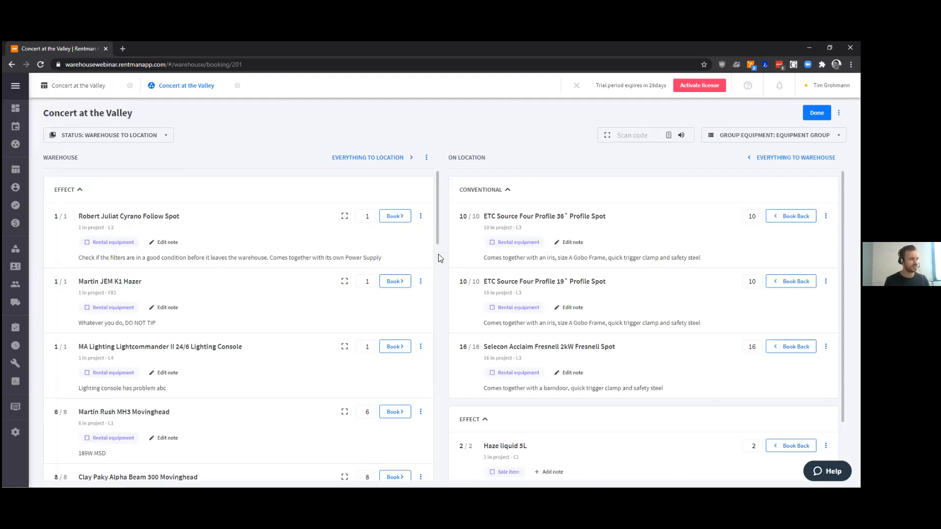
{"action": "left_click", "coordinate": [421, 216]}
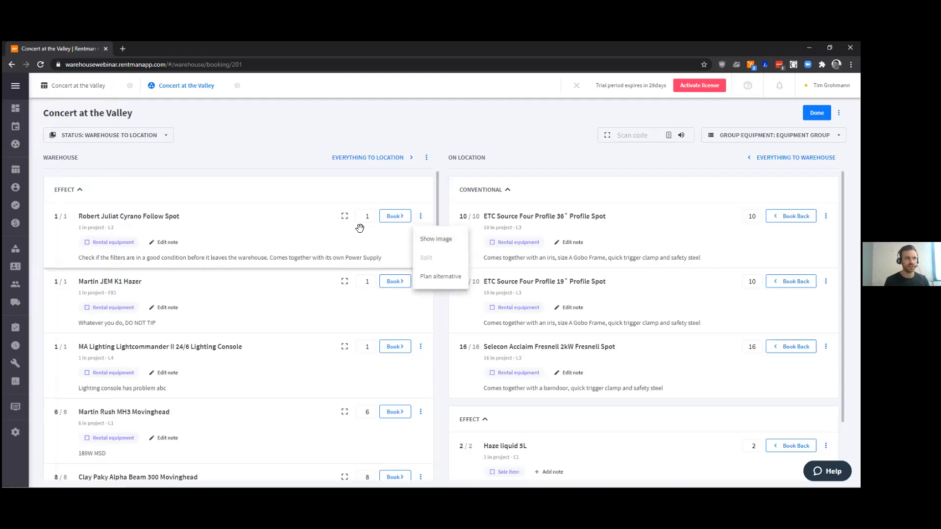
{"action": "left_click", "coordinate": [453, 237]}
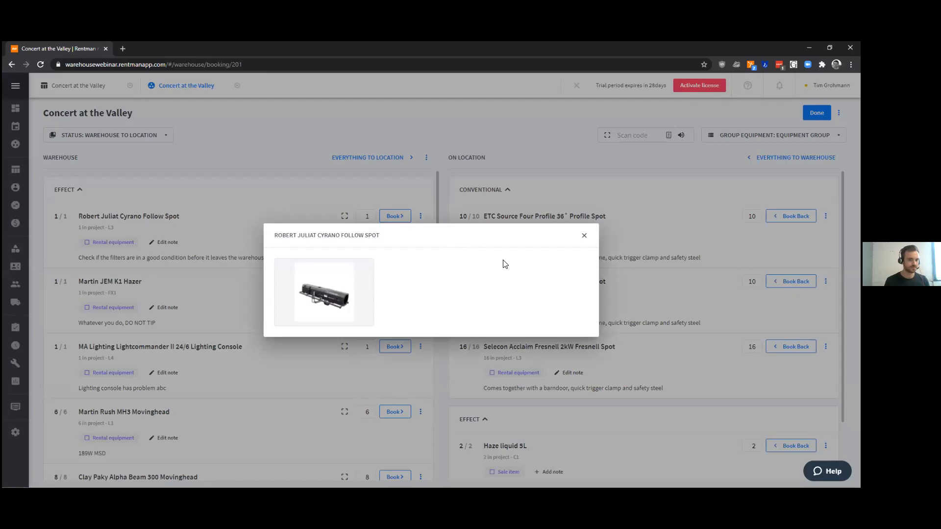
{"action": "left_click", "coordinate": [584, 236]}
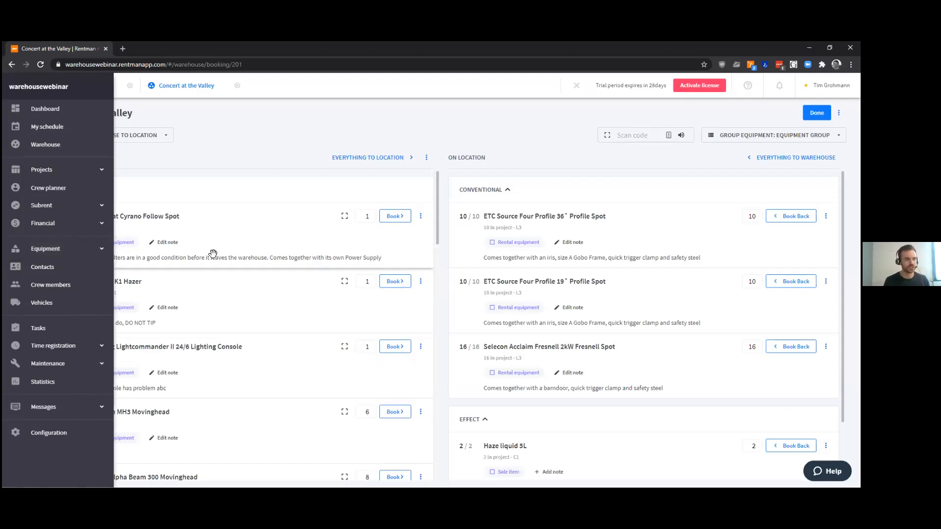
{"action": "left_click", "coordinate": [420, 281]}
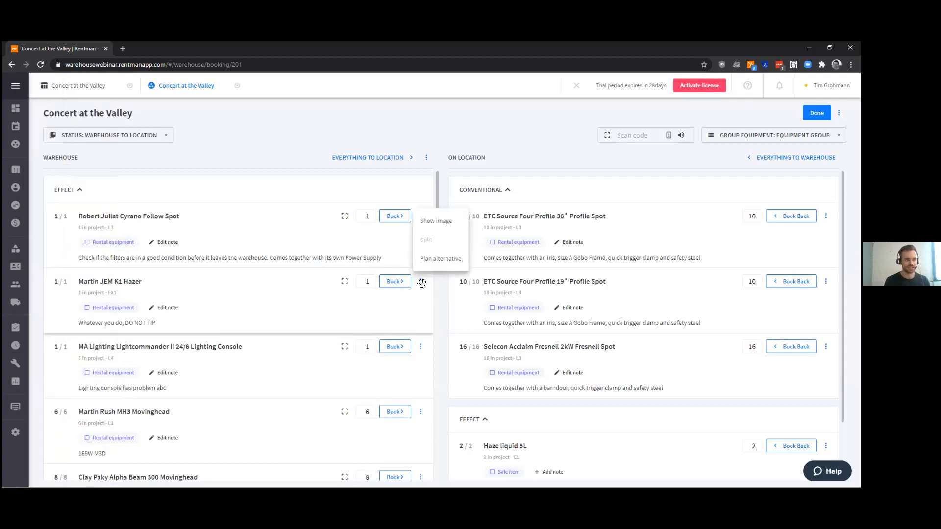
{"action": "left_click", "coordinate": [450, 221]}
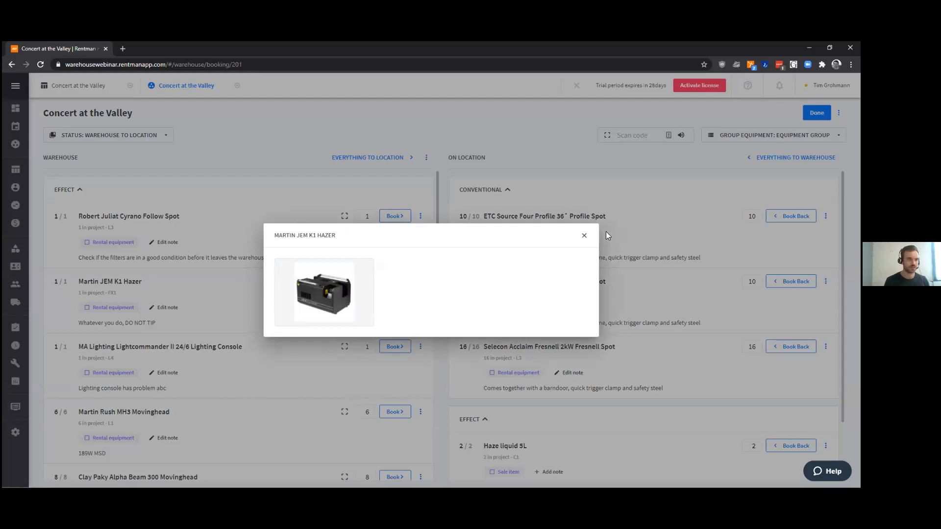
{"action": "left_click", "coordinate": [584, 236]}
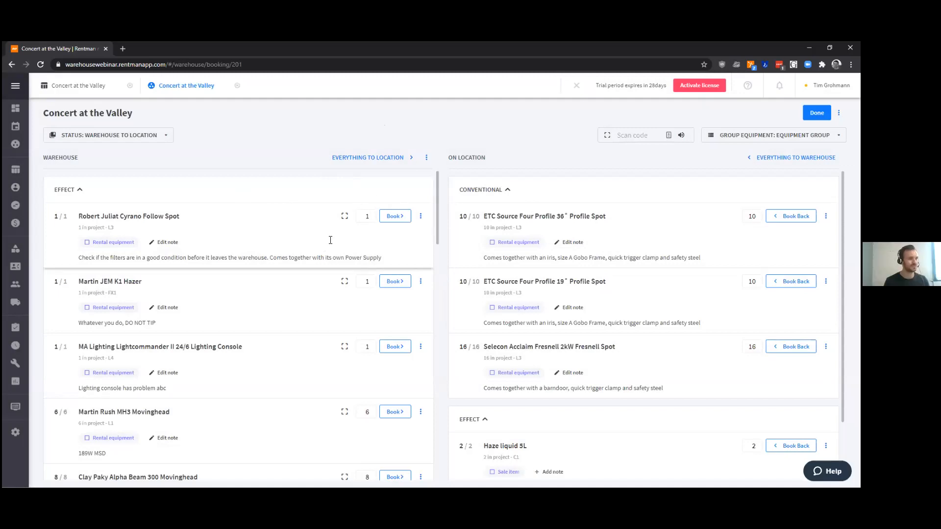
Book the Robert Juliat Cyrano Follow Spot and Martin JEM K1 Hazer to location, followed by everything else remaining in the warehouse
{"action": "left_click", "coordinate": [395, 216]}
{"action": "left_click_drag", "start_coordinate": [388, 245], "coordinate": [524, 219]}
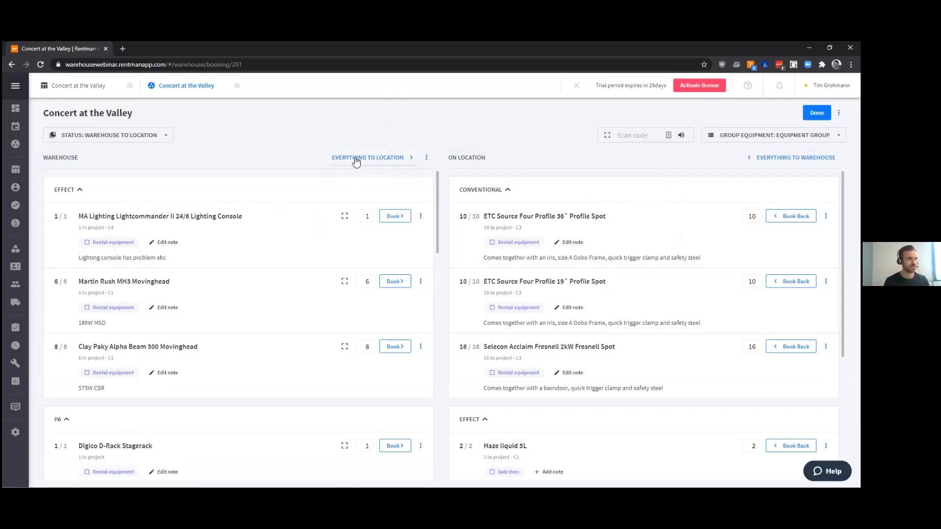
{"action": "left_click", "coordinate": [356, 157]}
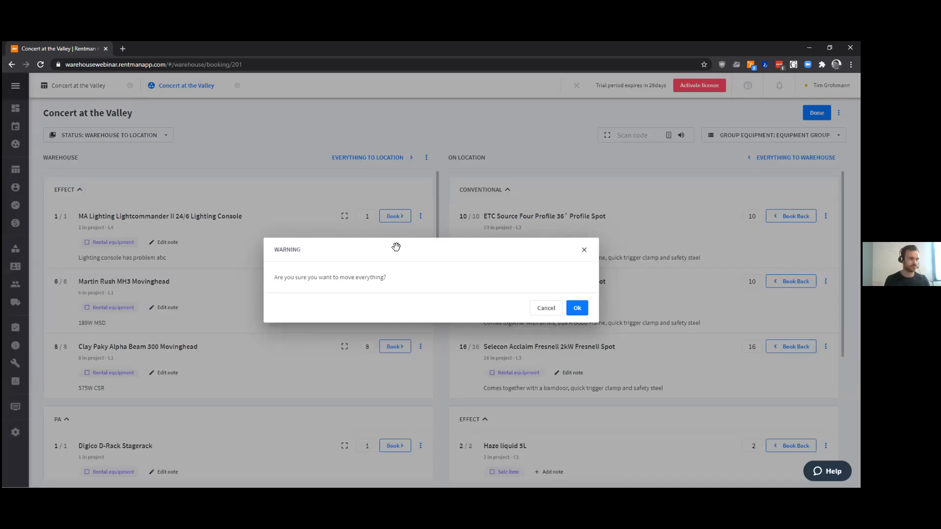
{"action": "left_click", "coordinate": [578, 310]}
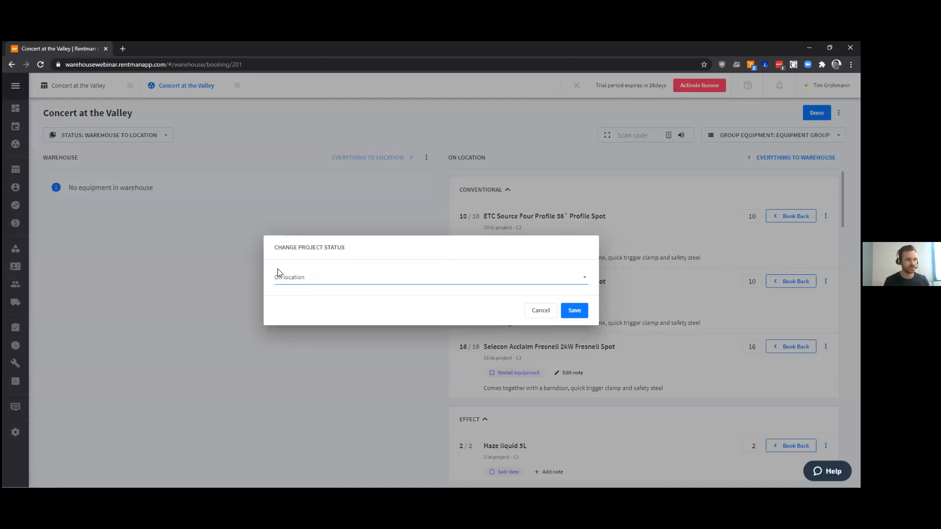
Finish the booking with the project status set to On location, and review the project cards in the warehouse overview
{"action": "left_click", "coordinate": [572, 312]}
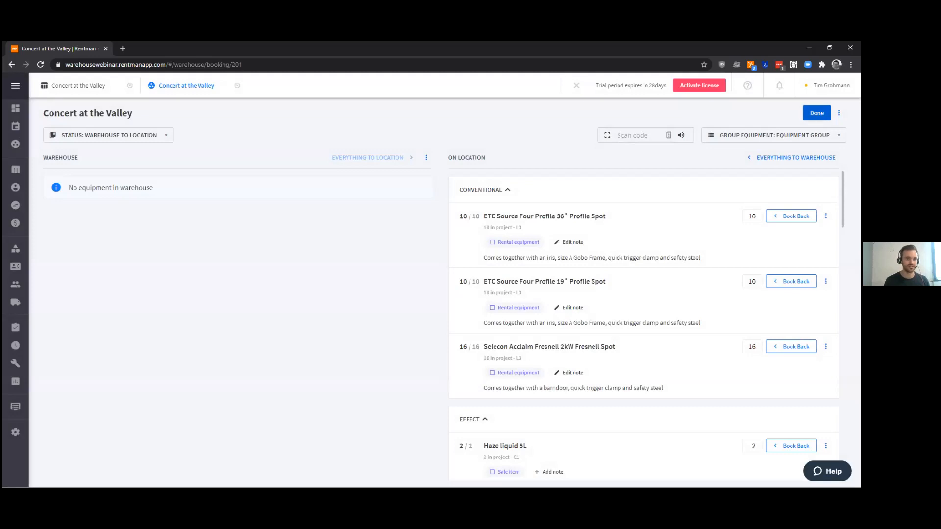
{"action": "left_click", "coordinate": [816, 113]}
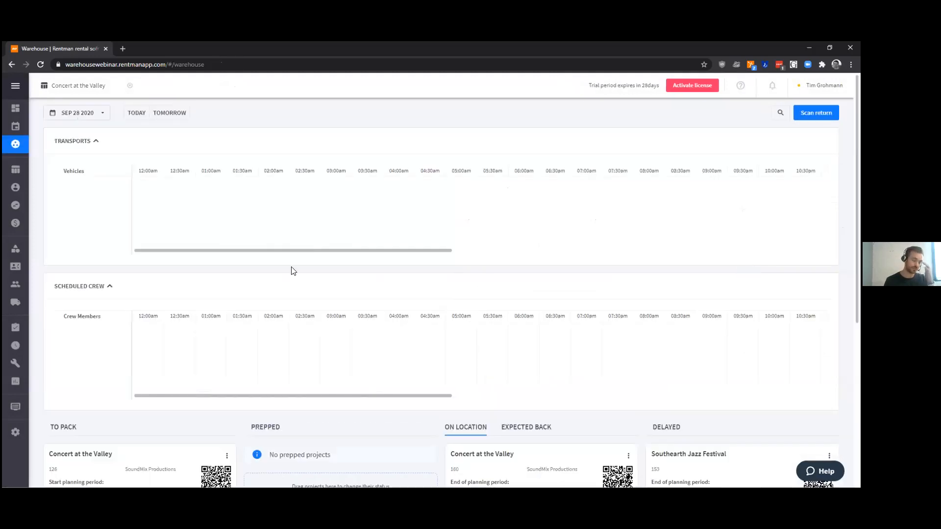
{"action": "scroll", "coordinate": [321, 275], "scroll_direction": "down", "scroll_amount": 2}
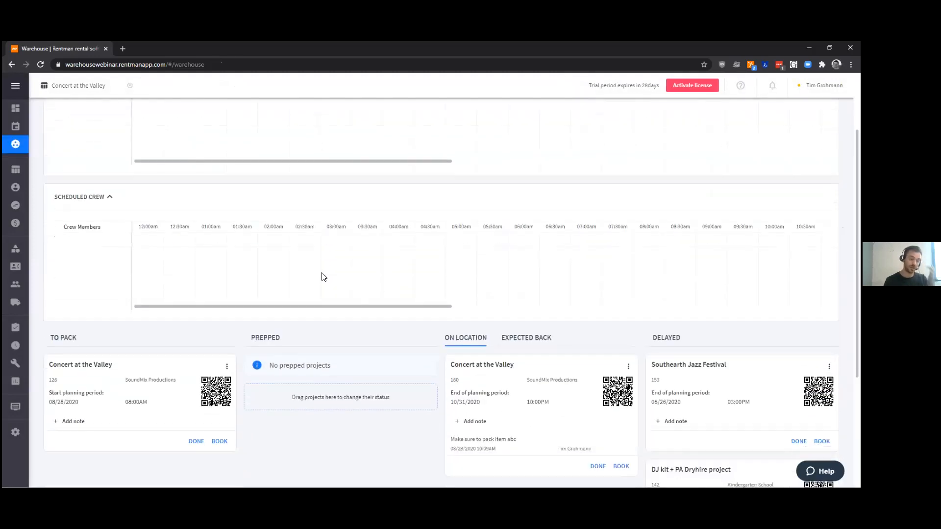
{"action": "scroll", "coordinate": [321, 277], "scroll_direction": "down", "scroll_amount": 4}
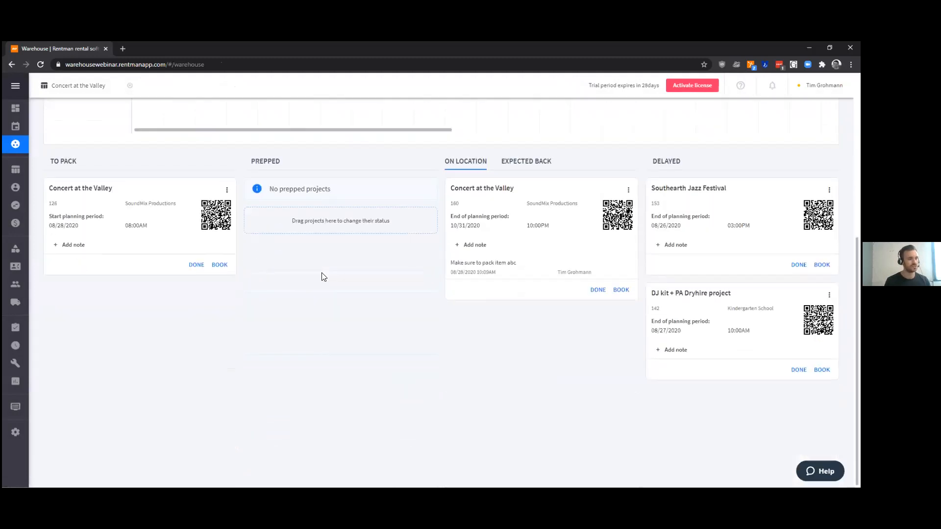
{"action": "scroll", "coordinate": [321, 277], "scroll_direction": "up", "scroll_amount": 5}
{"action": "scroll", "coordinate": [385, 264], "scroll_direction": "down", "scroll_amount": 2}
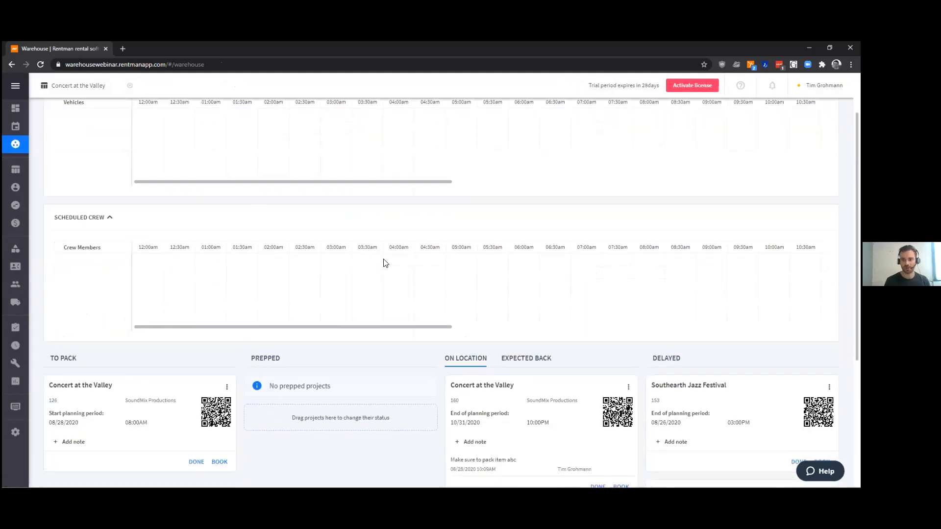
{"action": "scroll", "coordinate": [385, 264], "scroll_direction": "down", "scroll_amount": 1}
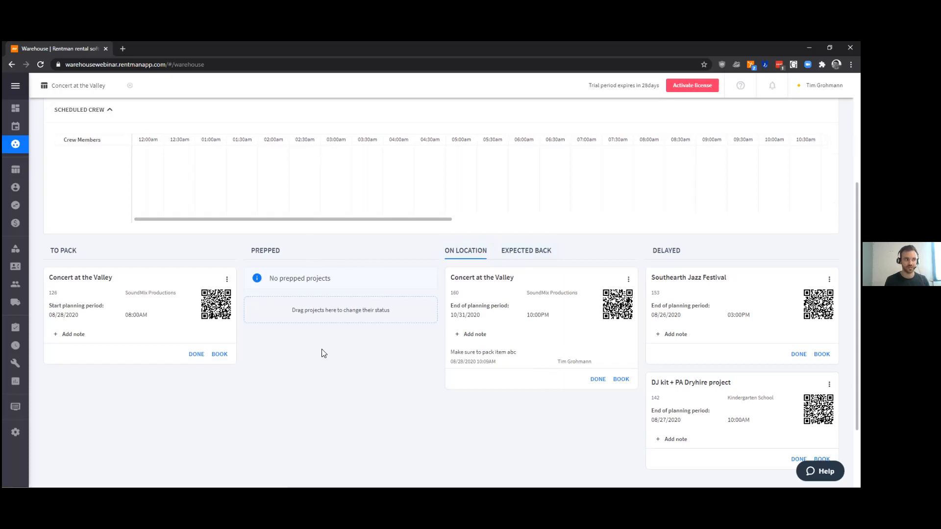
{"action": "mouse_move", "coordinate": [569, 283]}
{"action": "left_mouse_down"}
{"action": "mouse_move", "coordinate": [412, 300]}
{"action": "mouse_move", "coordinate": [351, 291]}
{"action": "mouse_move", "coordinate": [569, 282]}
{"action": "left_mouse_up"}
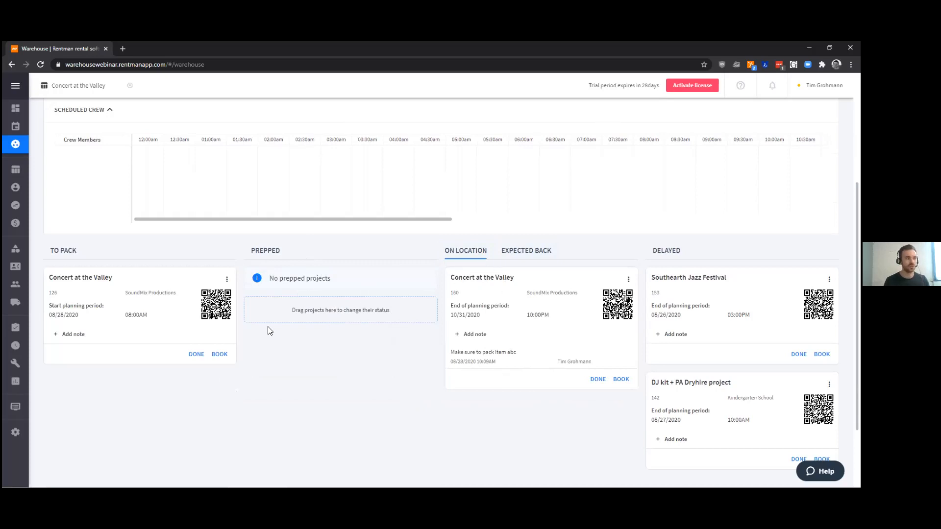
Move the Concert at the Valley project from To Pack to Prepped and back to To Pack
{"action": "left_click_drag", "start_coordinate": [164, 291], "coordinate": [365, 289]}
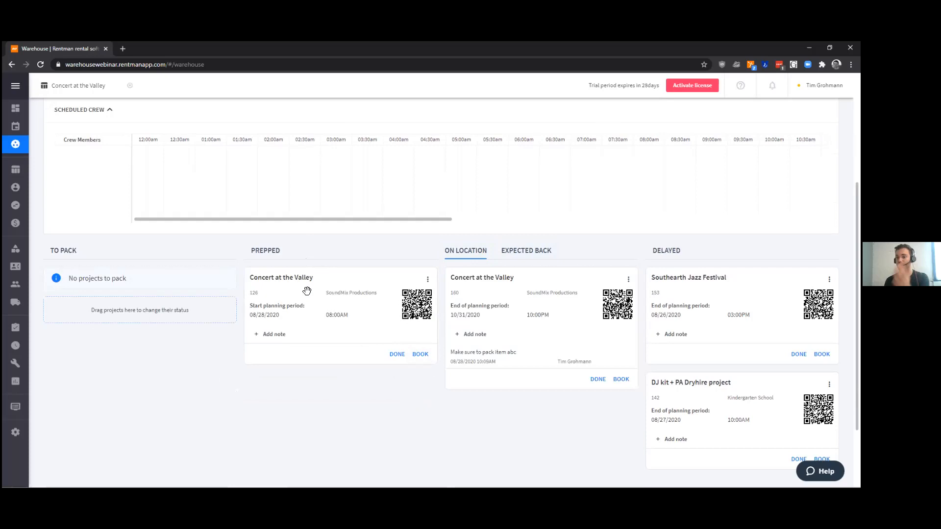
{"action": "left_click_drag", "start_coordinate": [298, 281], "coordinate": [176, 289]}
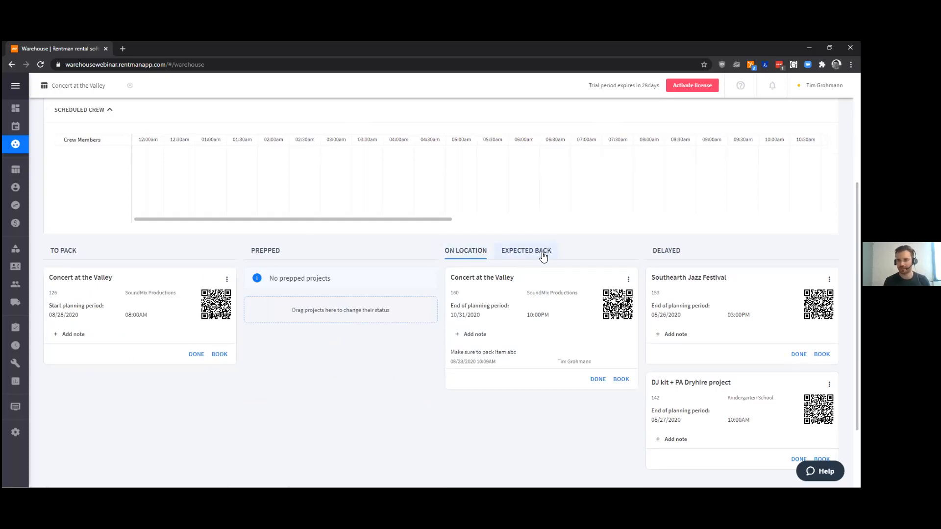
Examine the Expected Back projects, return to the On Location ones, and review the transports, scheduled crew and project cards
{"action": "left_click", "coordinate": [528, 254]}
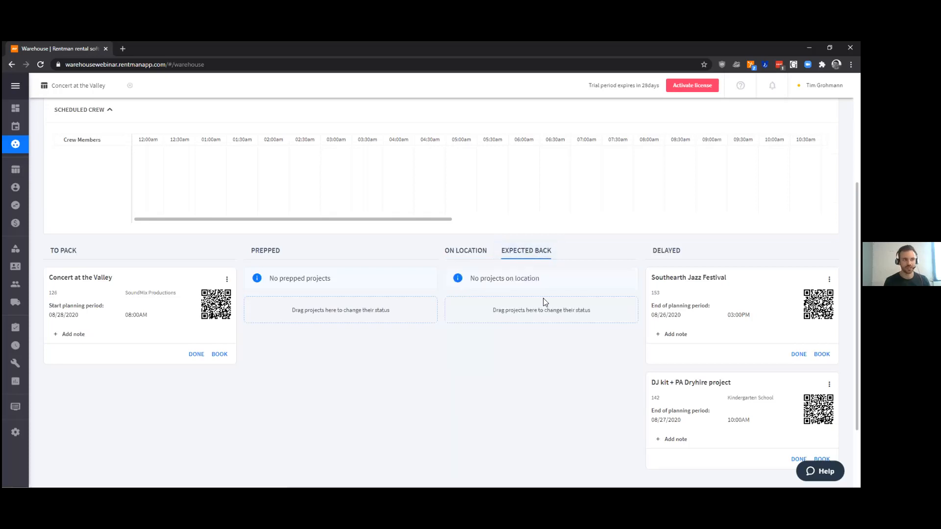
{"action": "left_click", "coordinate": [467, 251]}
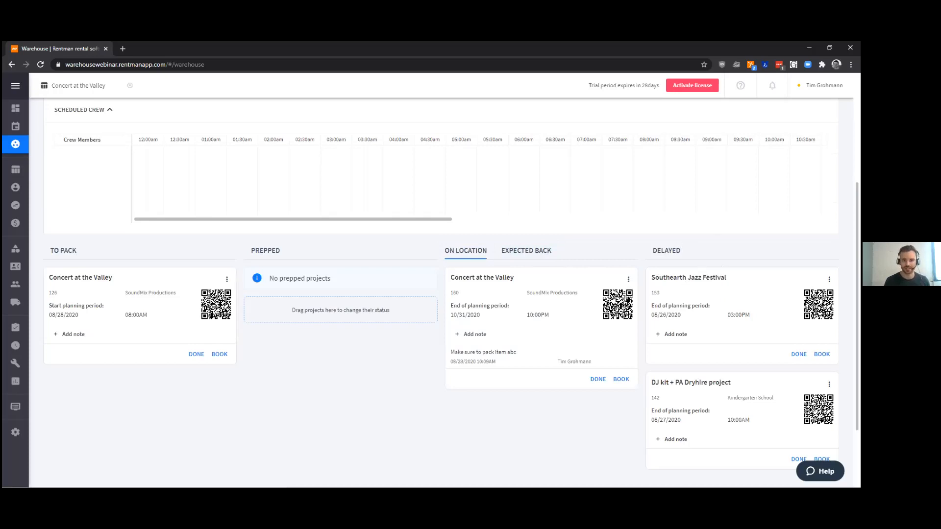
{"action": "scroll", "coordinate": [471, 294], "scroll_direction": "up", "scroll_amount": 2}
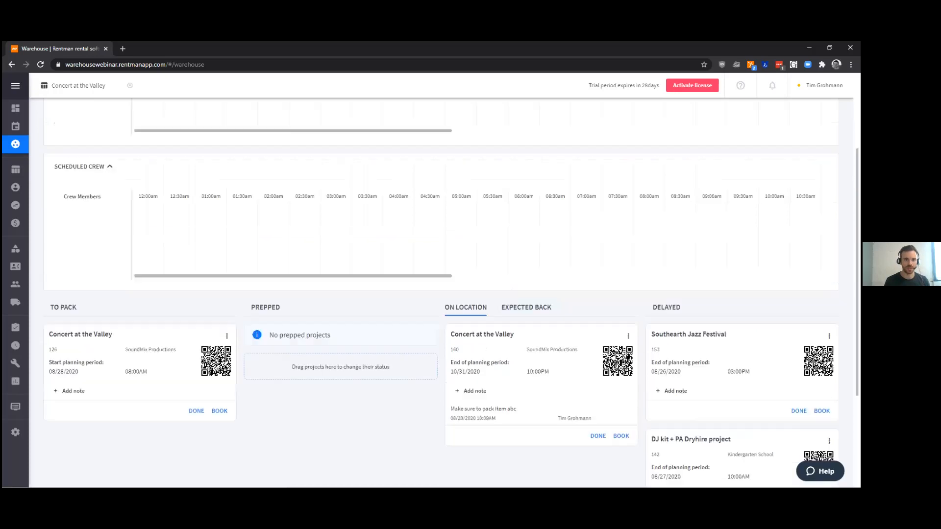
{"action": "scroll", "coordinate": [470, 294], "scroll_direction": "down", "scroll_amount": 4}
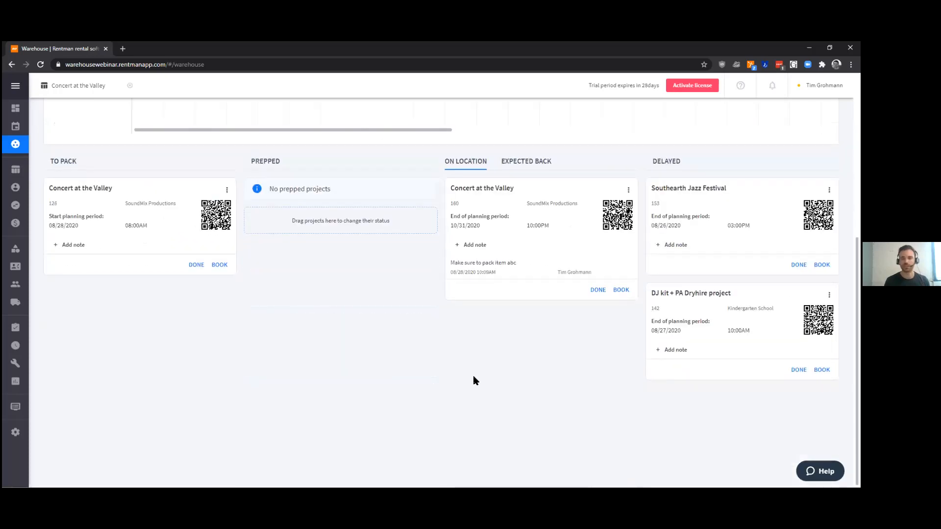
{"action": "scroll", "coordinate": [473, 376], "scroll_direction": "up", "scroll_amount": 3}
{"action": "scroll", "coordinate": [474, 379], "scroll_direction": "up", "scroll_amount": 2}
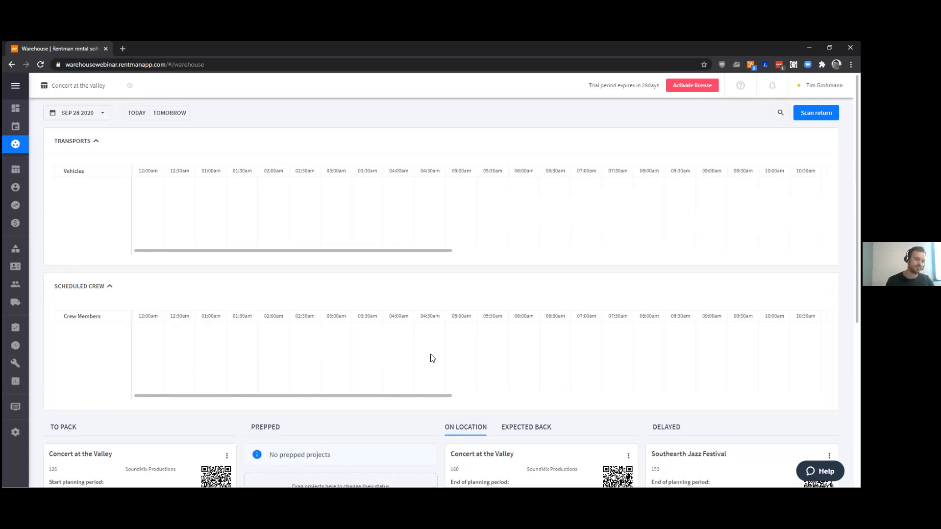
{"action": "scroll", "coordinate": [432, 358], "scroll_direction": "down", "scroll_amount": 1}
{"action": "scroll", "coordinate": [432, 359], "scroll_direction": "up", "scroll_amount": 1}
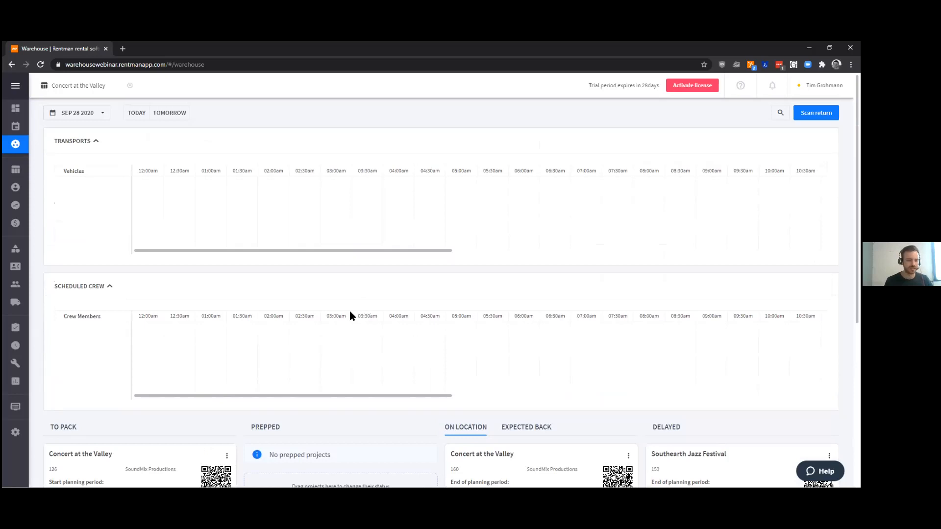
{"action": "scroll", "coordinate": [351, 315], "scroll_direction": "down", "scroll_amount": 2}
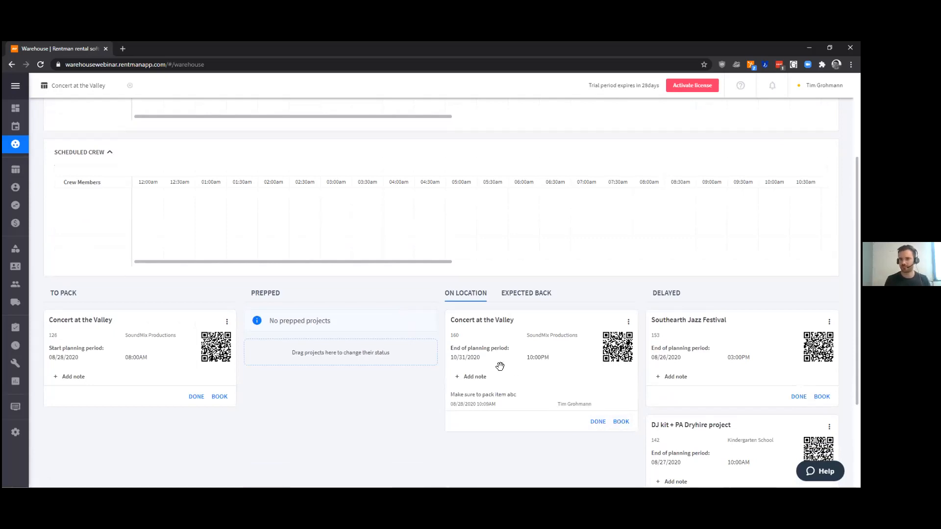
{"action": "scroll", "coordinate": [500, 367], "scroll_direction": "up", "scroll_amount": 3}
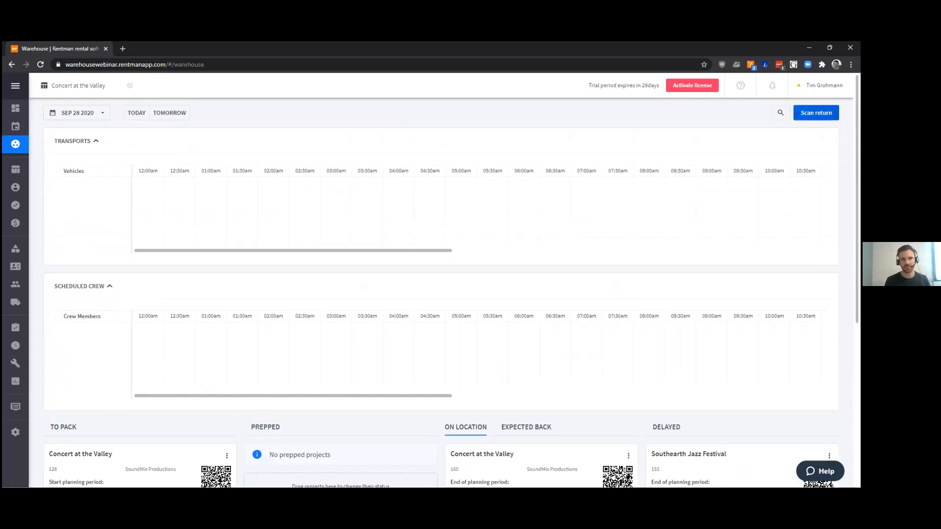
View the page for scanning returned items and go back to the project cards in the warehouse overview
{"action": "left_click", "coordinate": [816, 113]}
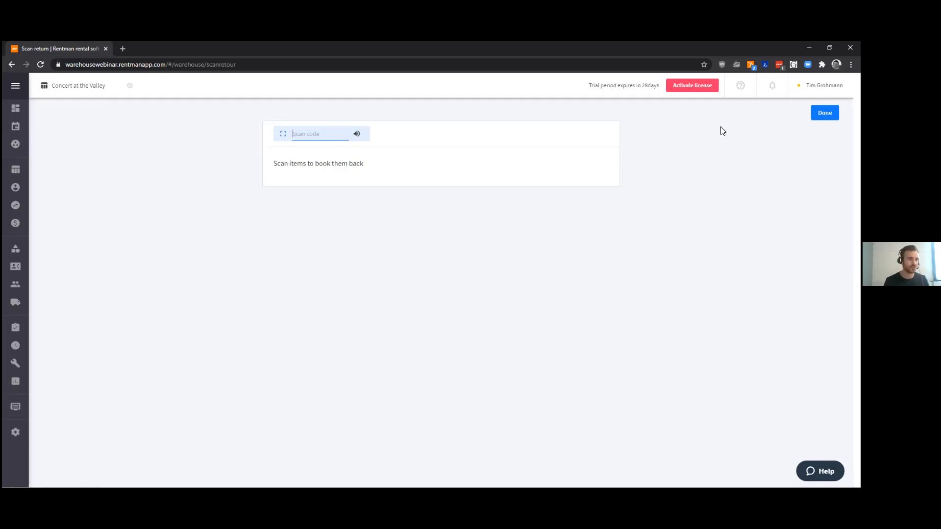
{"action": "left_click", "coordinate": [825, 113]}
{"action": "scroll", "coordinate": [545, 247], "scroll_direction": "down", "scroll_amount": 5}
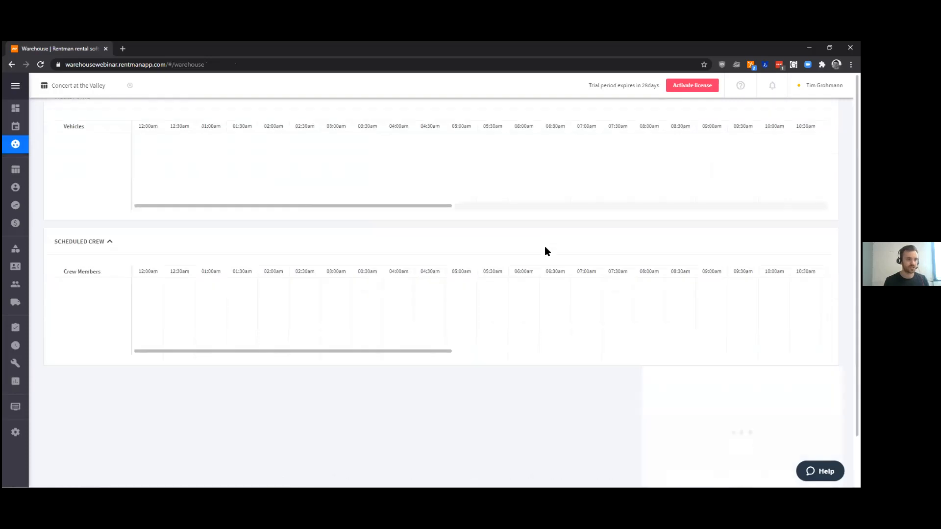
{"action": "scroll", "coordinate": [558, 269], "scroll_direction": "up", "scroll_amount": 2}
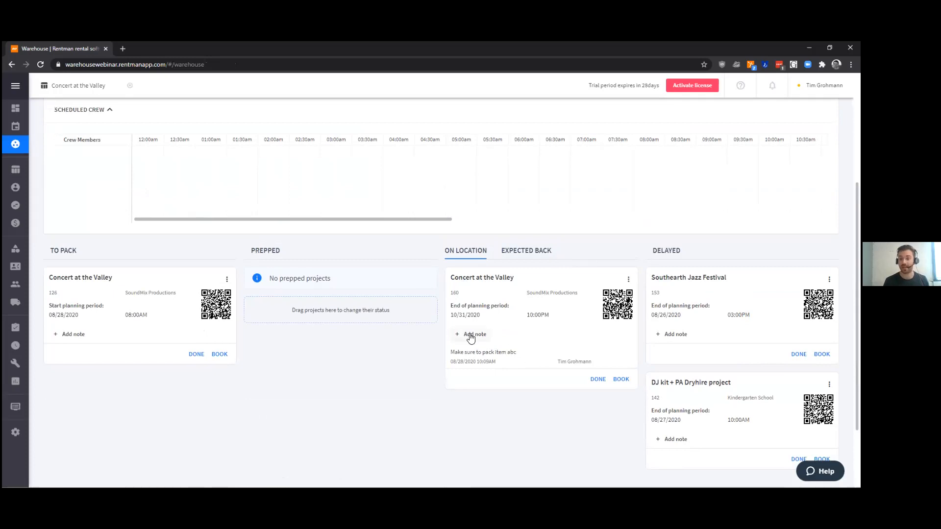
Check the extra options of the on-location Concert at the Valley project and open its equipment booking
{"action": "left_click", "coordinate": [629, 280]}
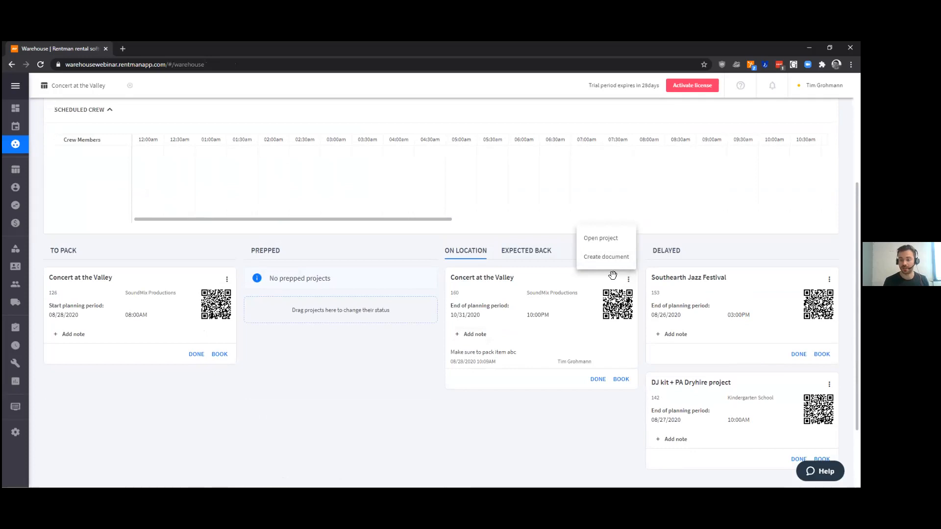
{"action": "left_click", "coordinate": [596, 423]}
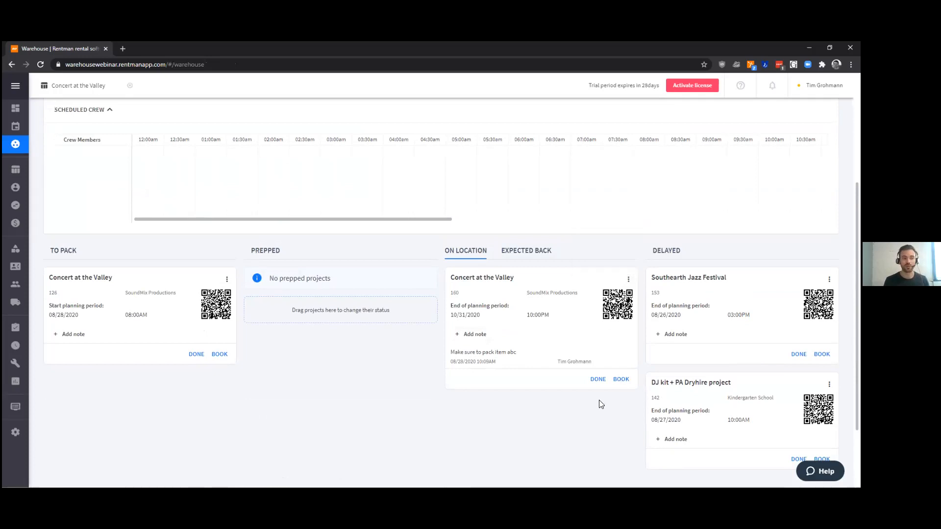
{"action": "left_click", "coordinate": [621, 380]}
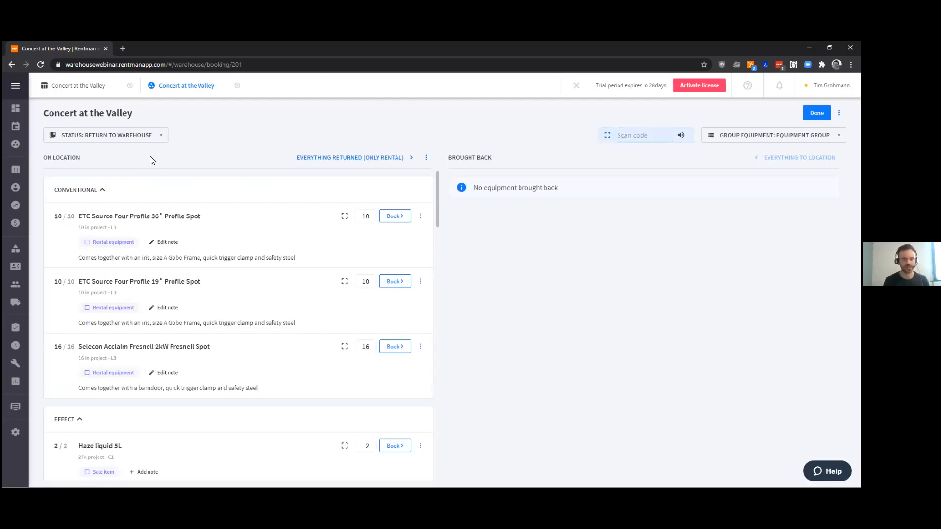
Examine the On Location and Brought Back lists and the code scanning field of the return booking
{"action": "triple_click", "coordinate": [63, 158]}
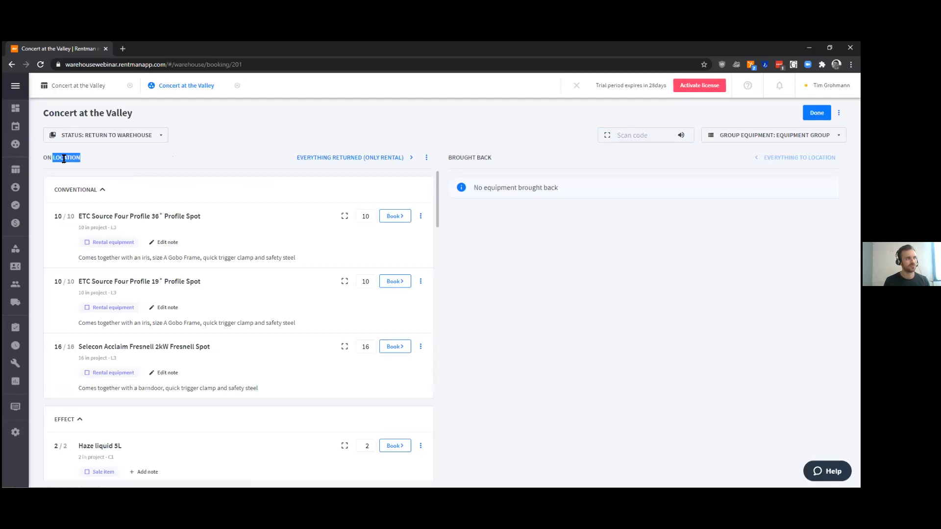
{"action": "left_click", "coordinate": [157, 153]}
{"action": "triple_click", "coordinate": [462, 156]}
{"action": "left_click", "coordinate": [214, 159]}
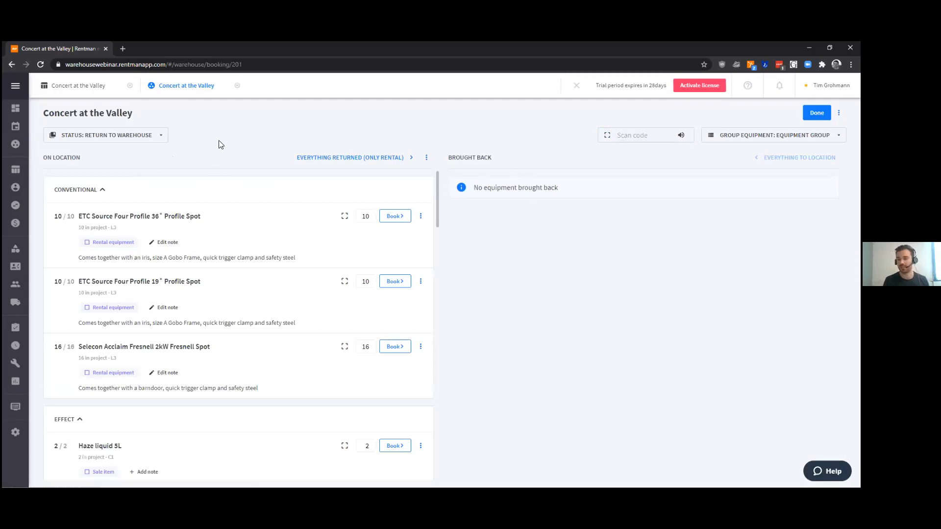
{"action": "left_click", "coordinate": [647, 135]}
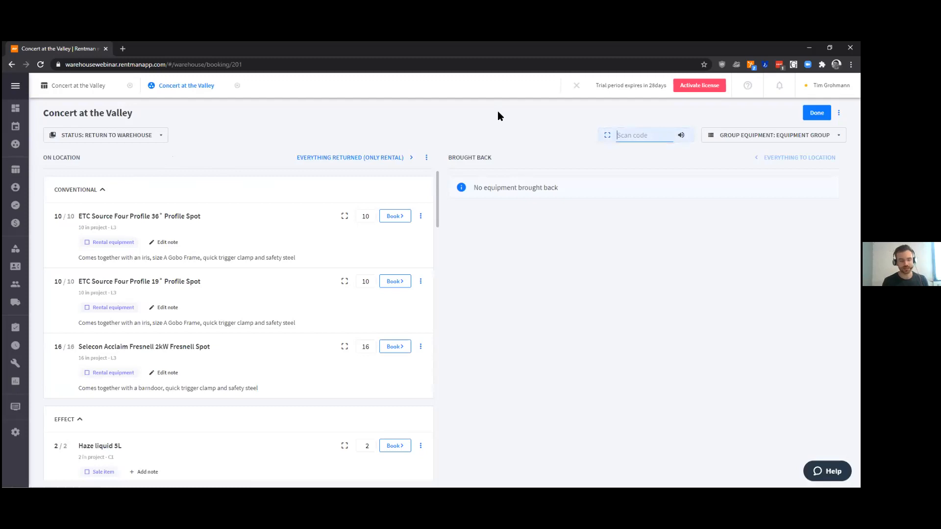
{"action": "left_click", "coordinate": [383, 136]}
{"action": "left_click_drag", "start_coordinate": [249, 228], "coordinate": [314, 226]}
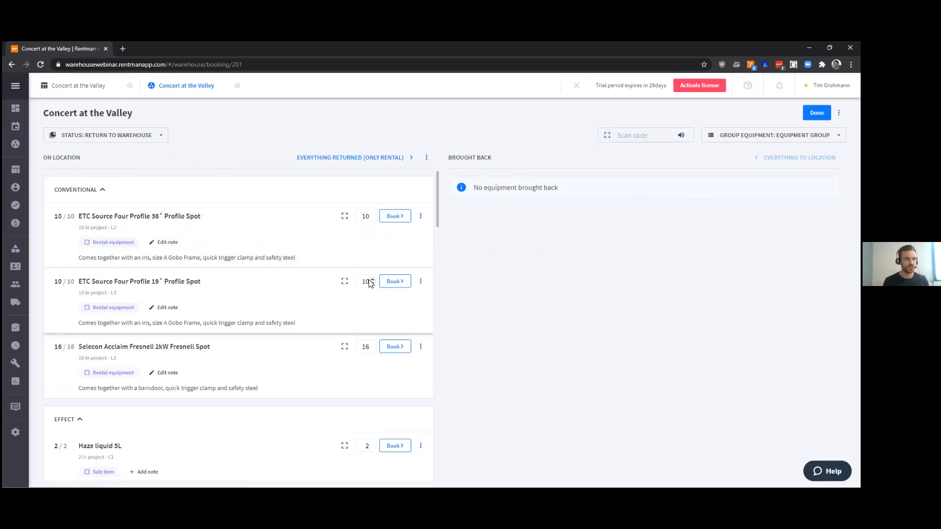
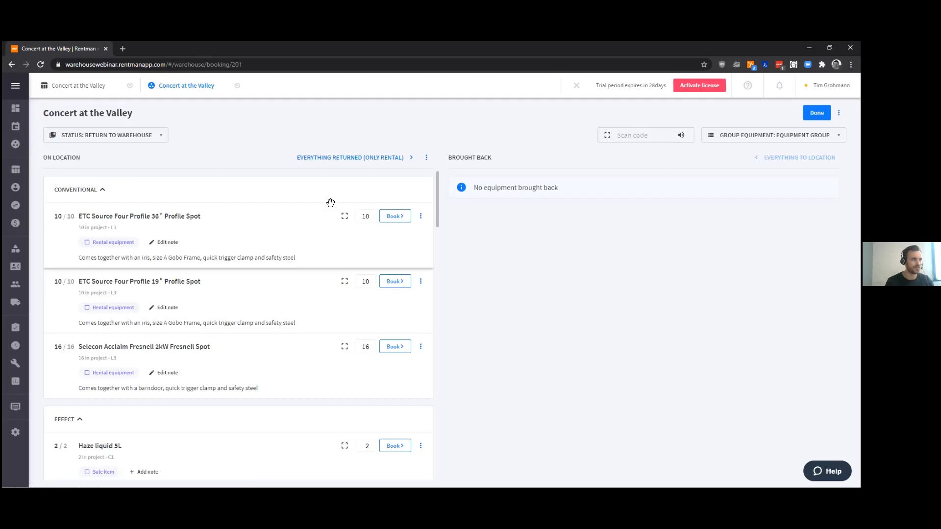
Book 5 of the ETC Source Four Profile 36˚ Profile Spots back from location
{"action": "double_click", "coordinate": [365, 216]}
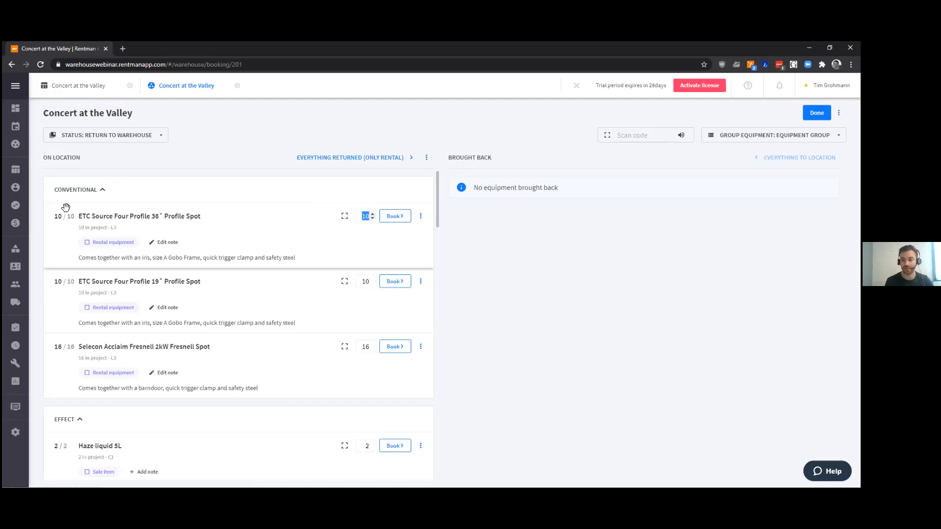
{"action": "type", "text": "5"}
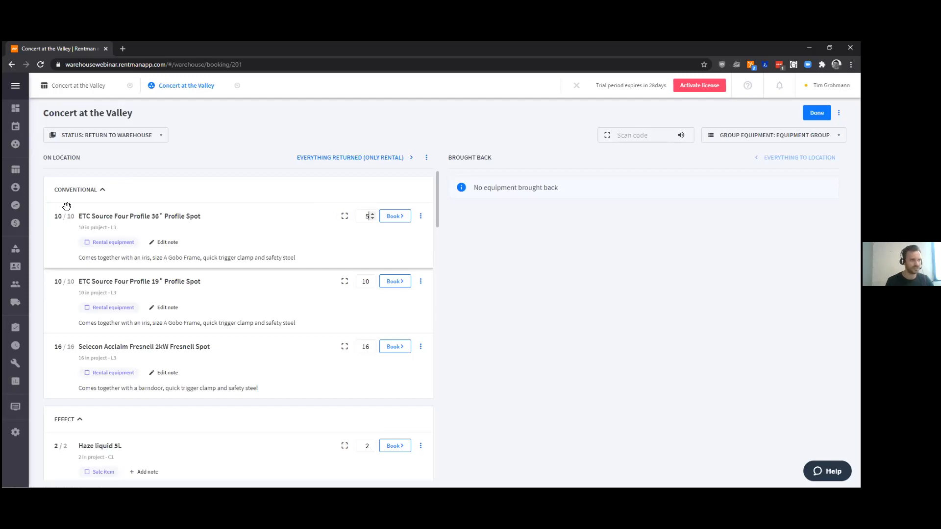
{"action": "key", "text": "Return"}
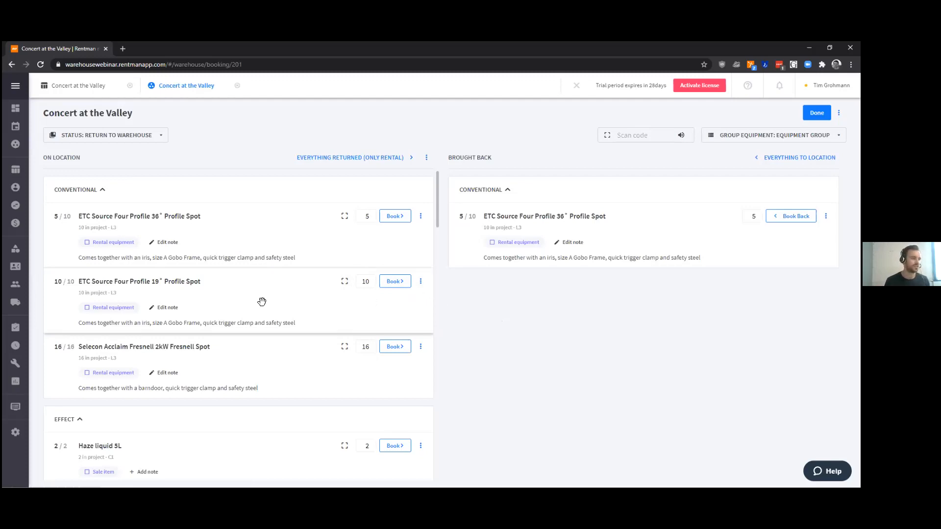
Open a defect report for the Robert Juliat Victor Follow Spot and inspect its serial number and usability options
{"action": "scroll", "coordinate": [262, 300], "scroll_direction": "down", "scroll_amount": 2}
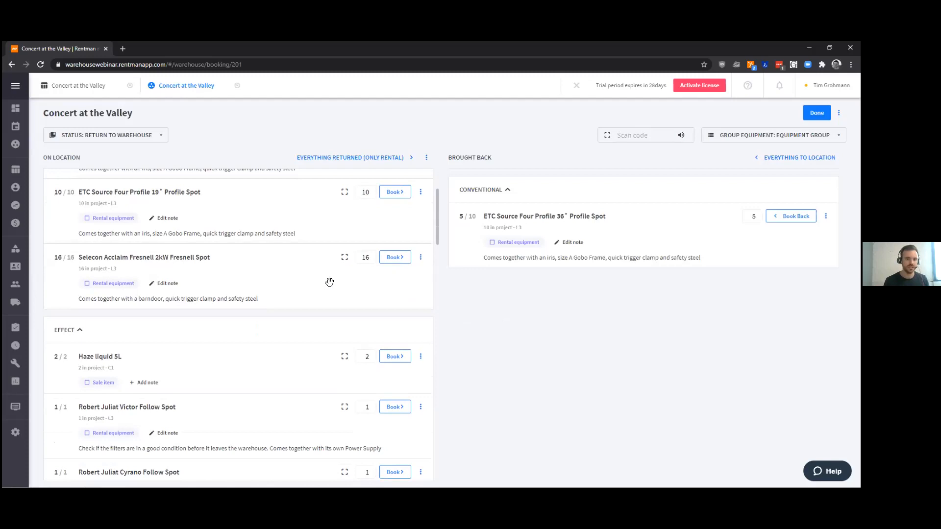
{"action": "scroll", "coordinate": [408, 240], "scroll_direction": "up", "scroll_amount": 1}
{"action": "scroll", "coordinate": [408, 238], "scroll_direction": "up", "scroll_amount": 1}
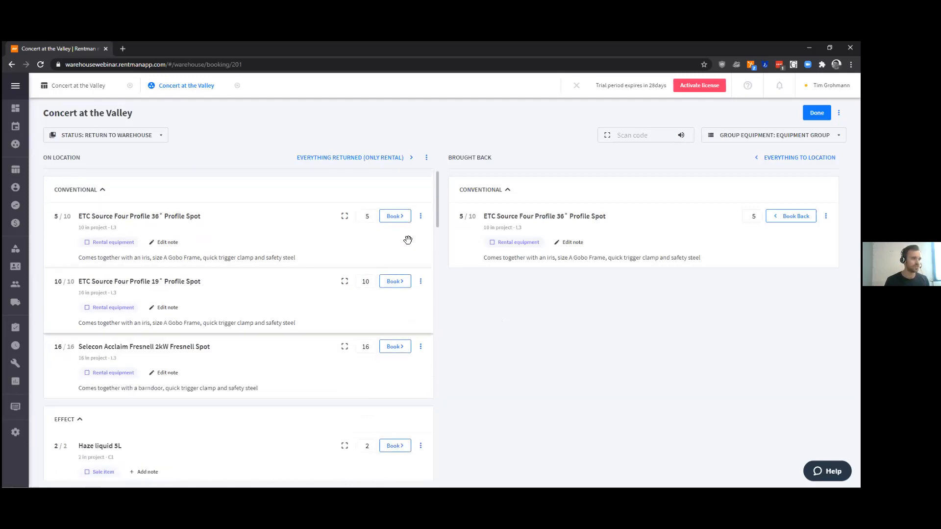
{"action": "scroll", "coordinate": [196, 235], "scroll_direction": "down", "scroll_amount": 2}
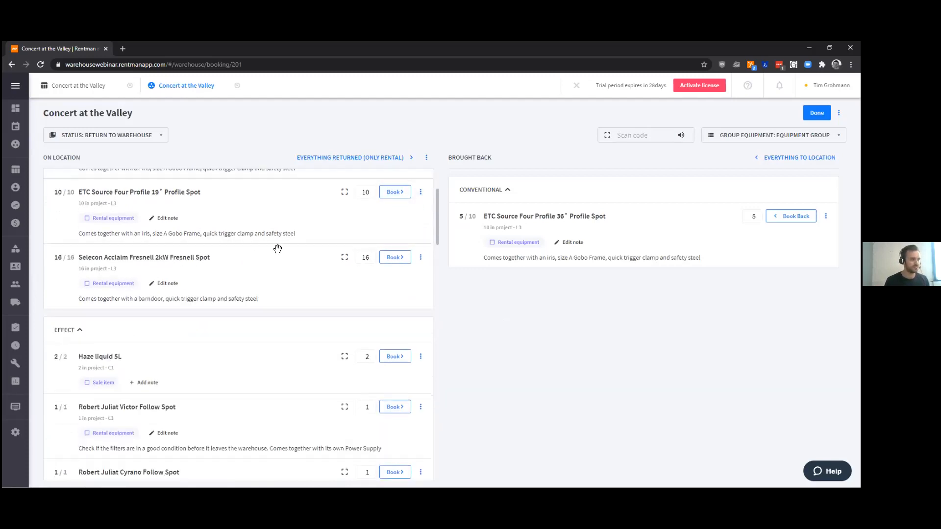
{"action": "scroll", "coordinate": [344, 261], "scroll_direction": "down", "scroll_amount": 2}
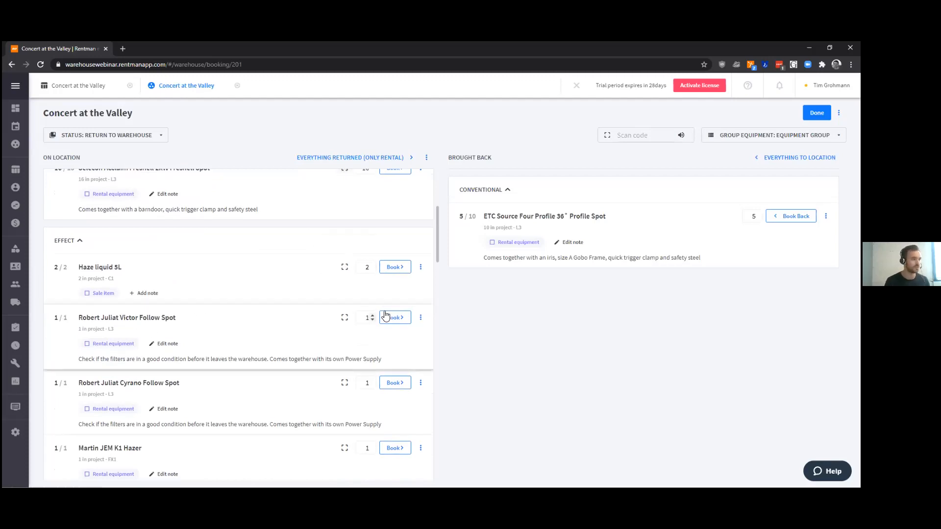
{"action": "left_click", "coordinate": [421, 318]}
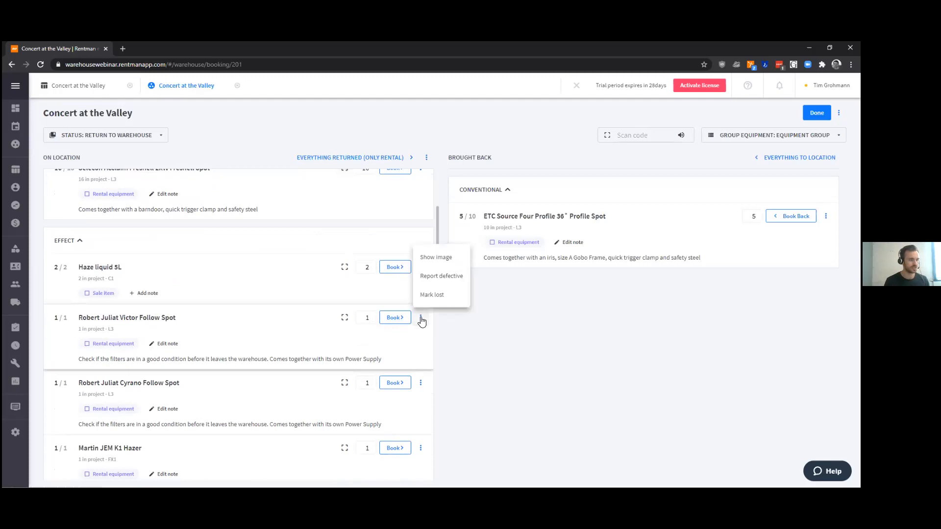
{"action": "left_click", "coordinate": [465, 278]}
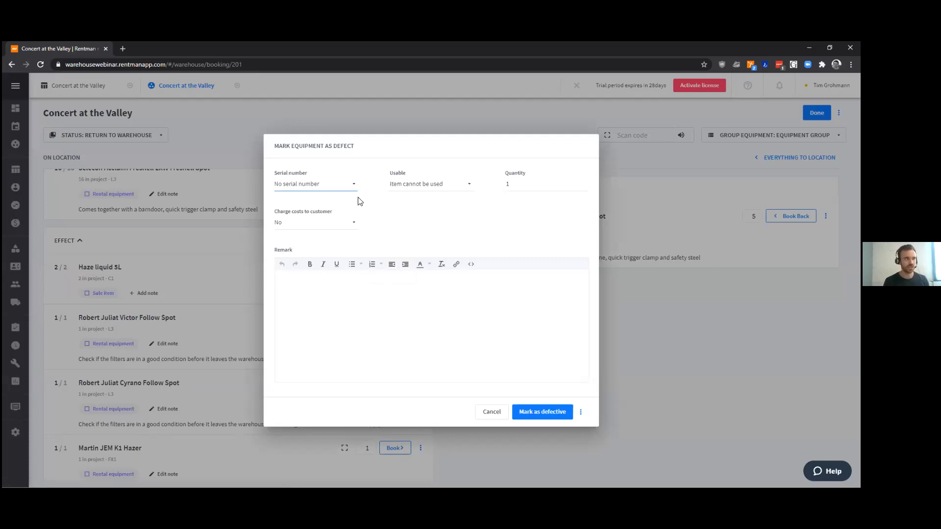
{"action": "left_click", "coordinate": [312, 187]}
{"action": "left_click", "coordinate": [444, 230]}
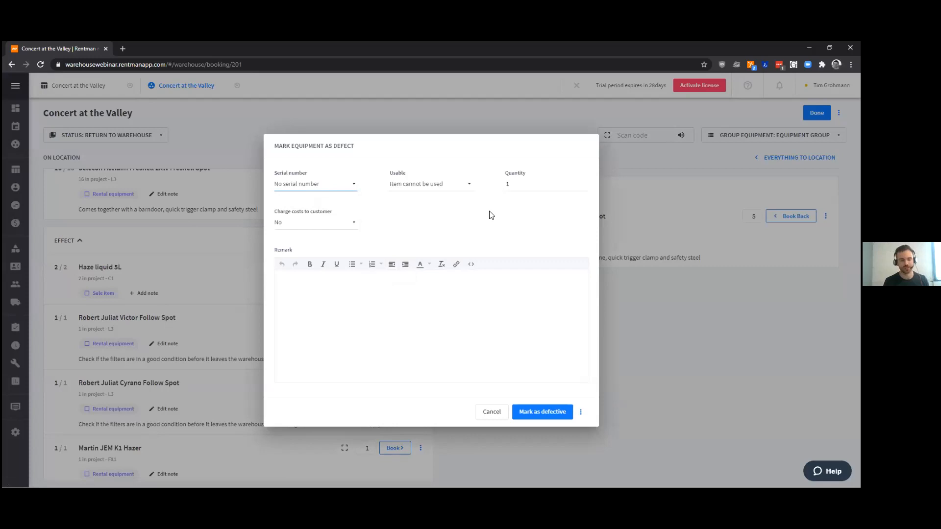
{"action": "left_click", "coordinate": [417, 189]}
{"action": "left_click", "coordinate": [416, 188]}
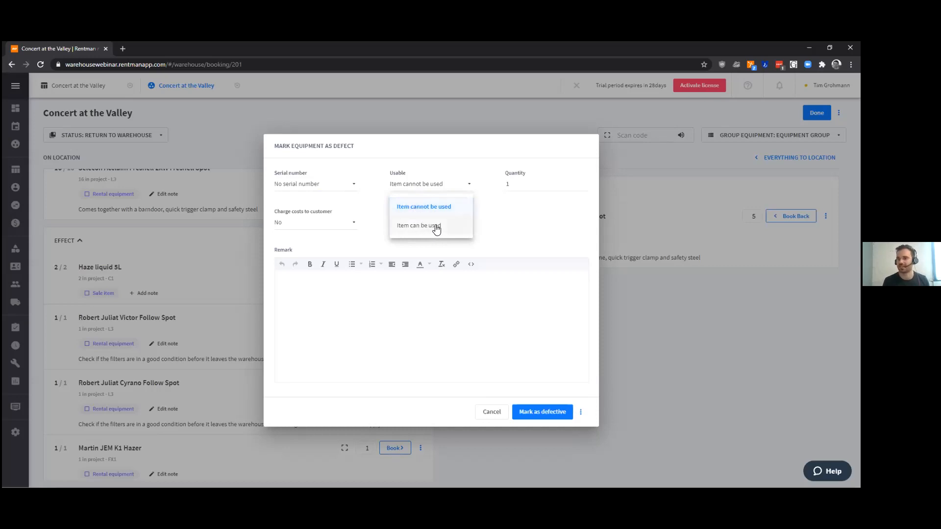
{"action": "left_click", "coordinate": [518, 220]}
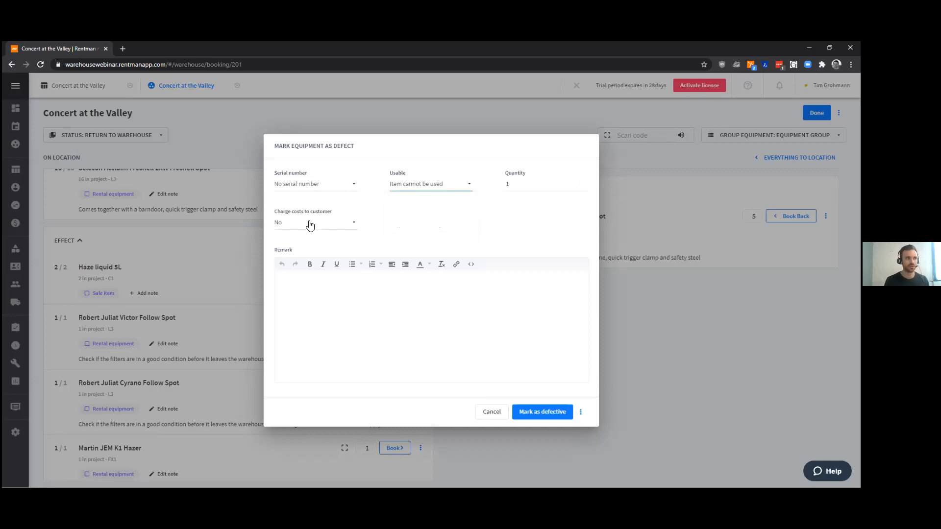
Set the defect report to charge costs to the customer, and discard the report
{"action": "left_click", "coordinate": [355, 225]}
{"action": "left_click", "coordinate": [288, 265]}
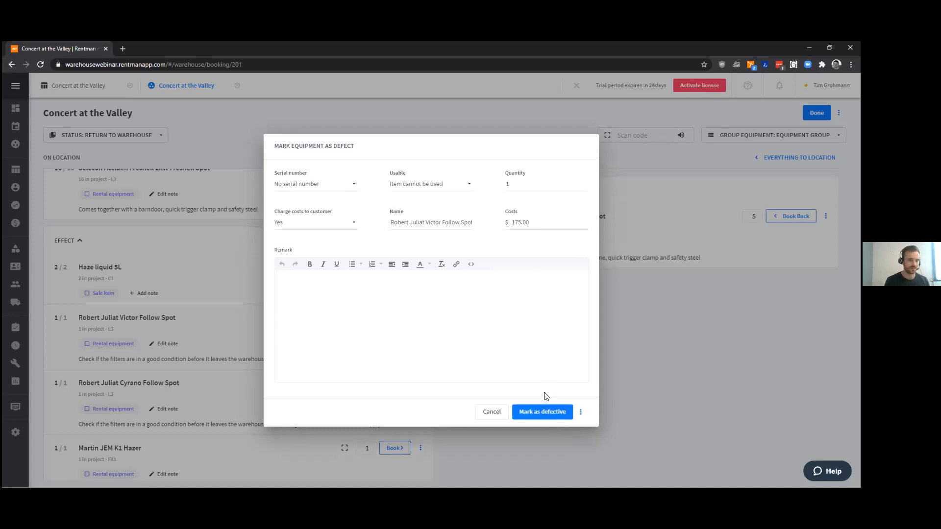
{"action": "left_click", "coordinate": [491, 412]}
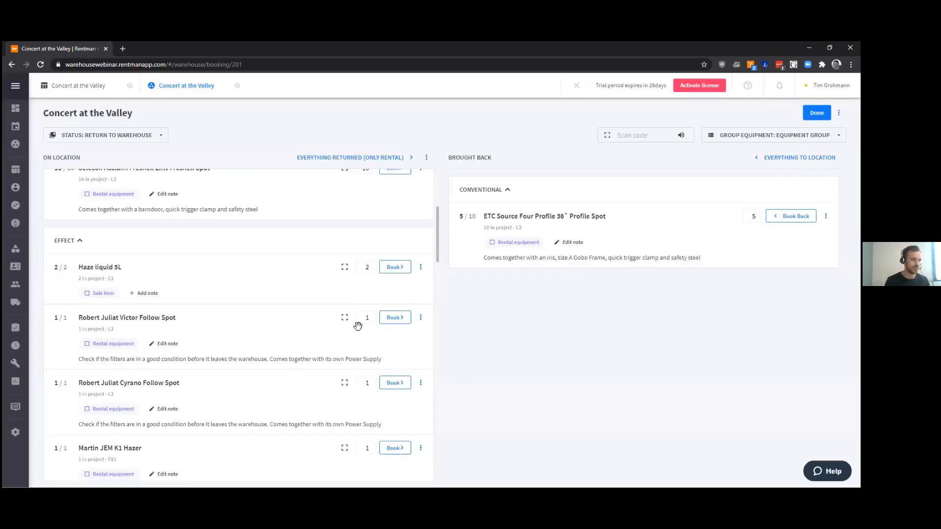
Open the lost-equipment form for the Robert Juliat Victor Follow Spot, inspect its option to charge costs to the customer, and cancel it
{"action": "scroll", "coordinate": [408, 286], "scroll_direction": "down", "scroll_amount": 1}
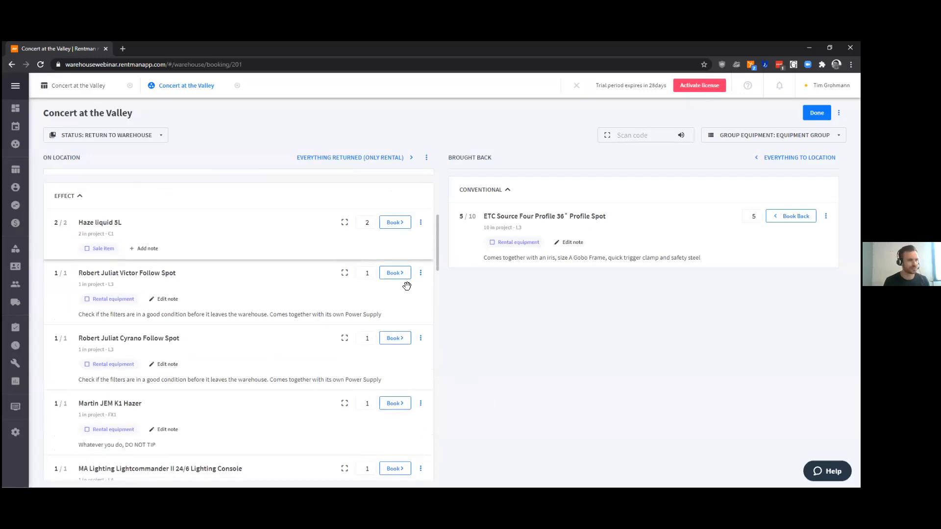
{"action": "left_click", "coordinate": [420, 276]}
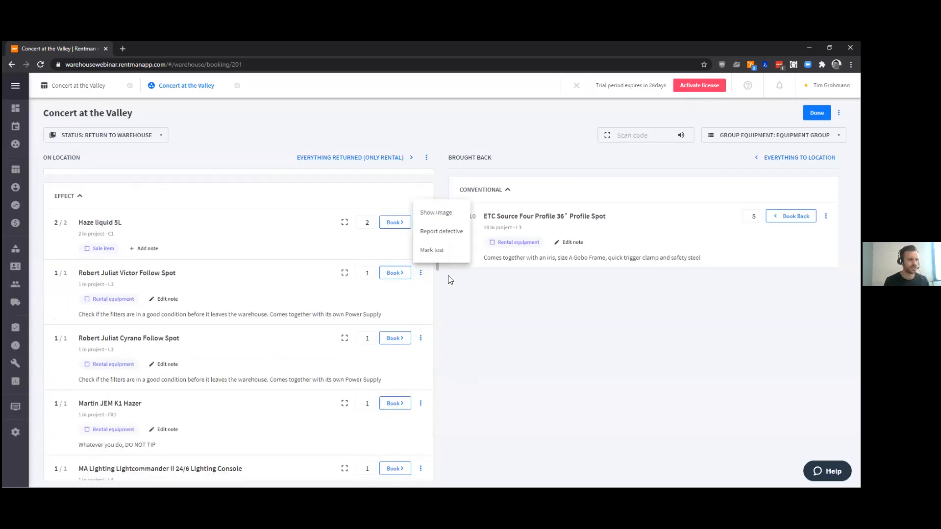
{"action": "left_click", "coordinate": [438, 252]}
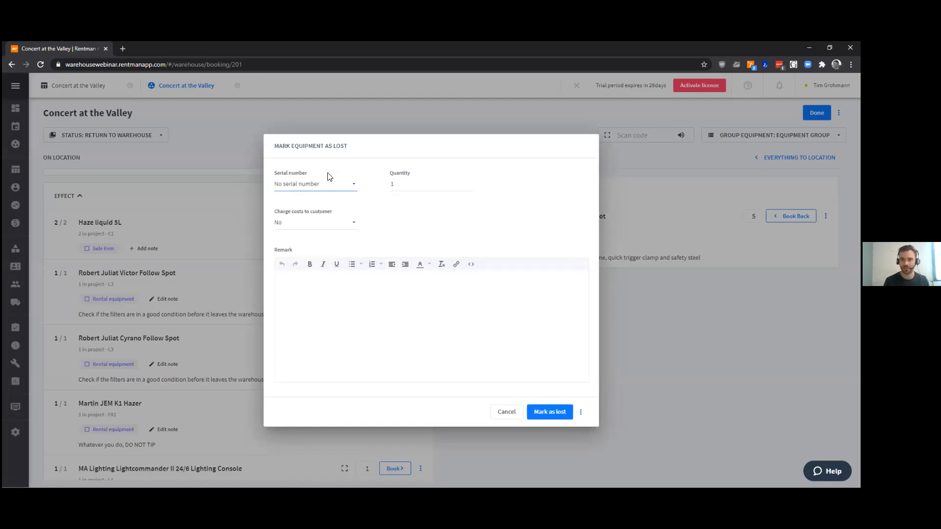
{"action": "left_click", "coordinate": [301, 226]}
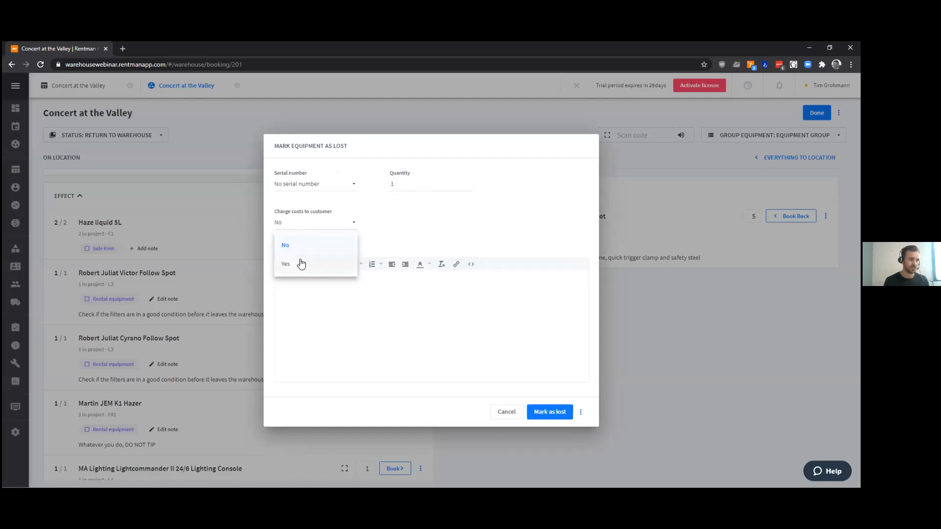
{"action": "left_click", "coordinate": [441, 219]}
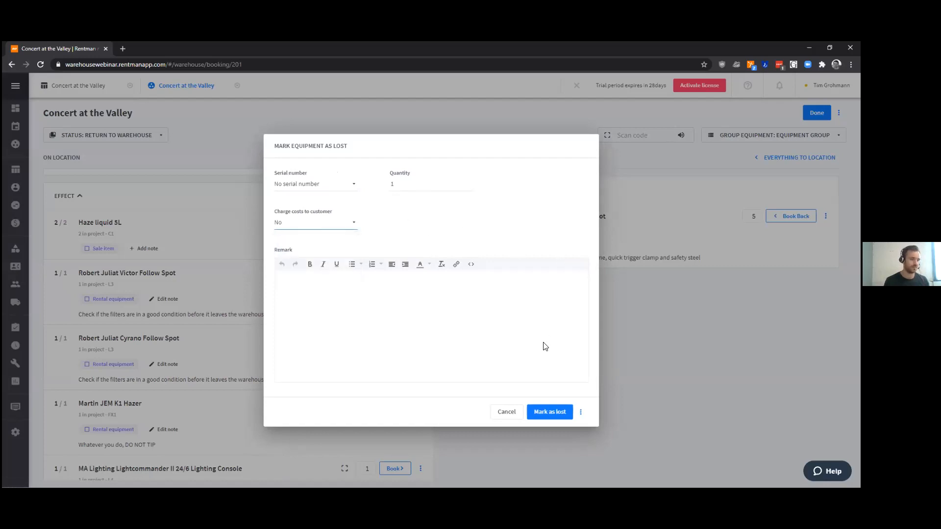
{"action": "left_click", "coordinate": [501, 408]}
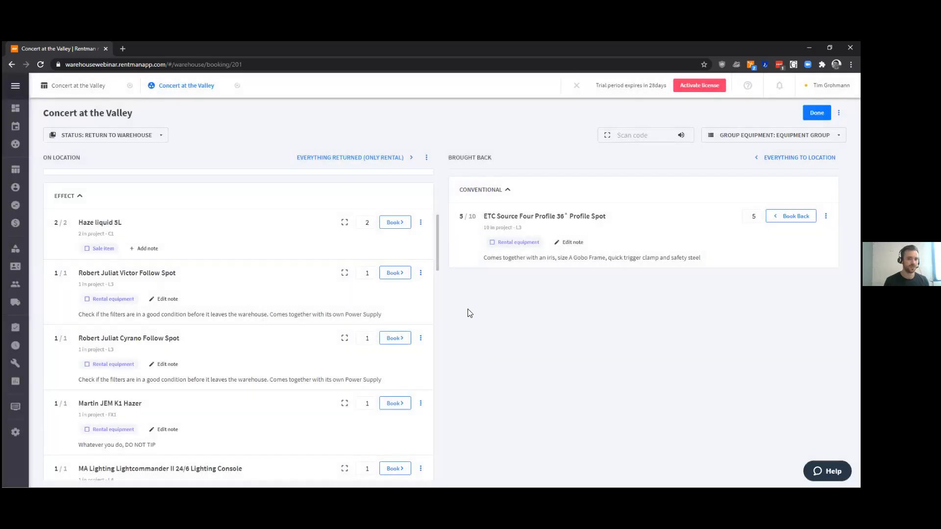
Book the remaining ETC Source Four Profile 36˚, all ETC Source Four Profile 19˚ and all Selecon Acclaim Fresnell 2kW spots back from location
{"action": "scroll", "coordinate": [236, 284], "scroll_direction": "down", "scroll_amount": 5}
{"action": "scroll", "coordinate": [236, 285], "scroll_direction": "up", "scroll_amount": 6}
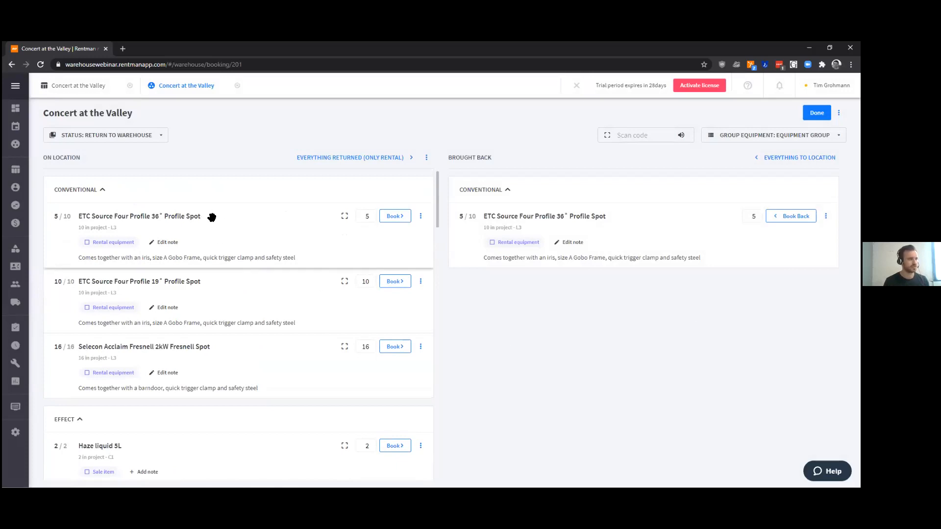
{"action": "left_click_drag", "start_coordinate": [216, 216], "coordinate": [633, 221]}
{"action": "left_click_drag", "start_coordinate": [284, 227], "coordinate": [628, 258]}
{"action": "left_click_drag", "start_coordinate": [319, 242], "coordinate": [572, 264]}
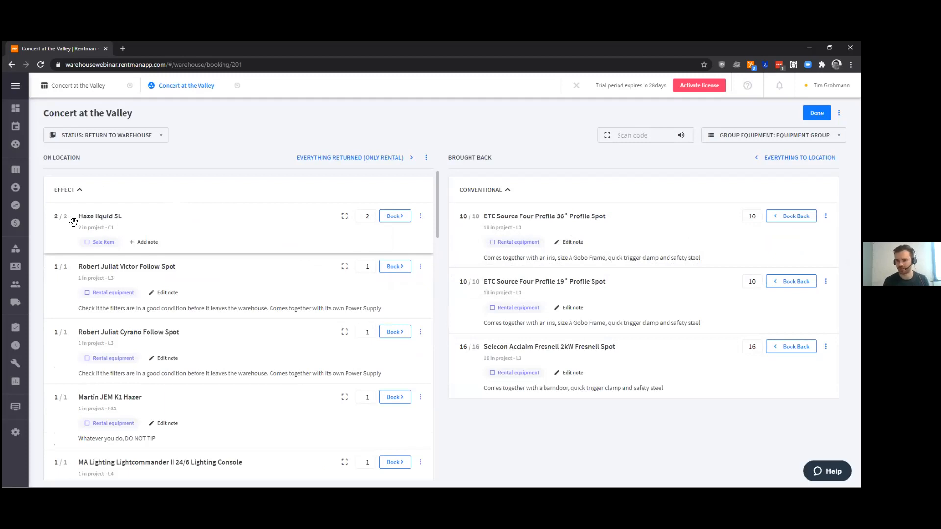
Book 1 Haze liquid 5L back from location
{"action": "double_click", "coordinate": [376, 214]}
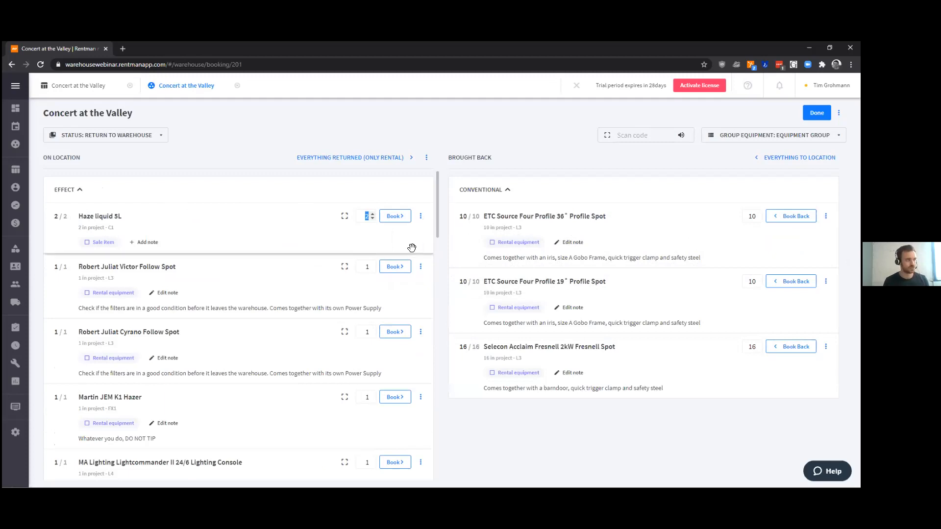
{"action": "type", "text": "1"}
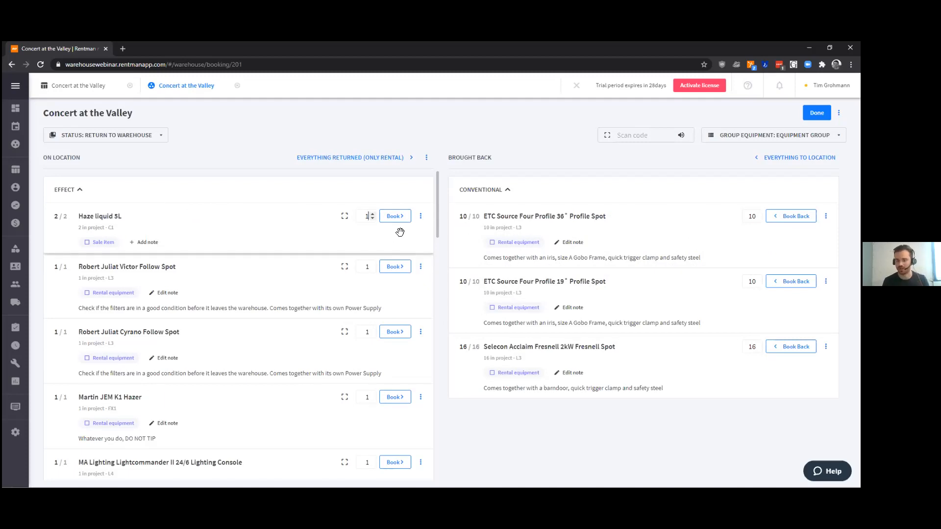
{"action": "double_click", "coordinate": [366, 216]}
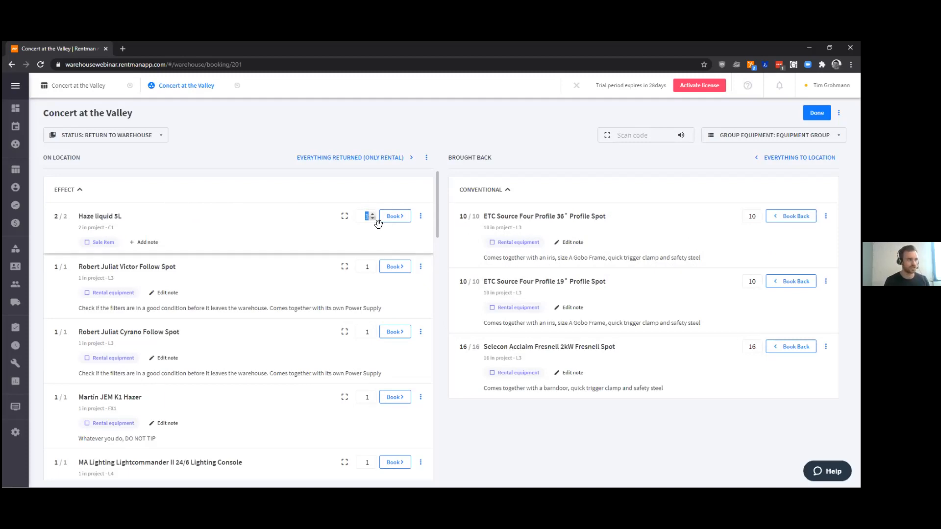
{"action": "left_click", "coordinate": [397, 217]}
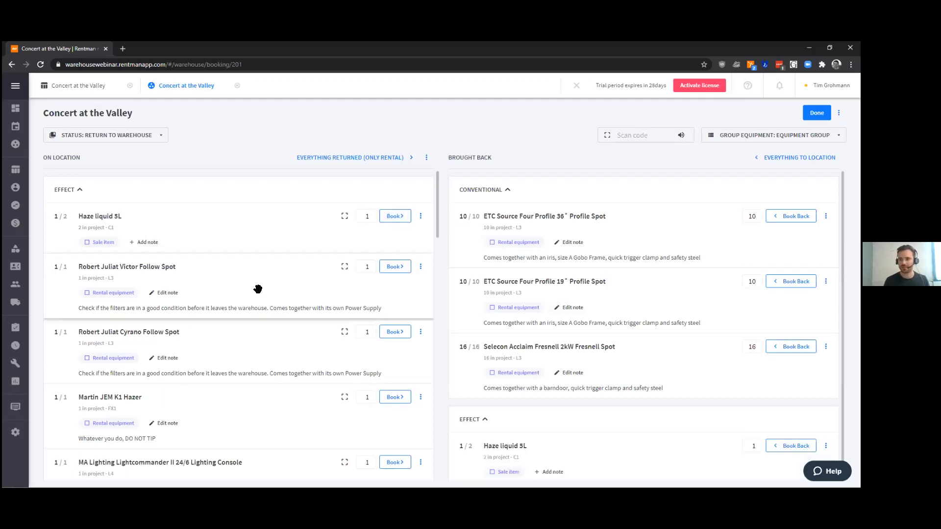
Book the Robert Juliat Victor and Cyrano Follow Spots and the Martin JEM K1 Hazer back from location
{"action": "left_click_drag", "start_coordinate": [265, 290], "coordinate": [573, 292]}
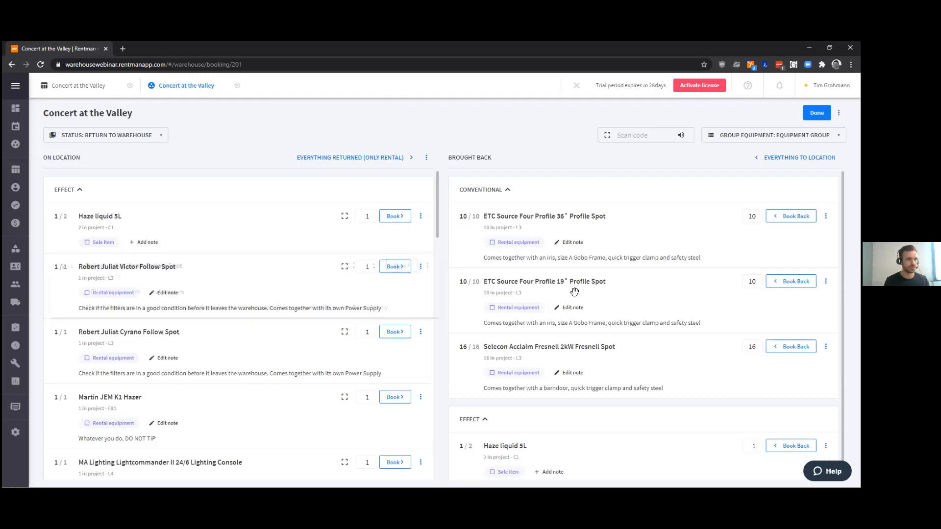
{"action": "left_click_drag", "start_coordinate": [339, 289], "coordinate": [602, 277]}
{"action": "left_click_drag", "start_coordinate": [306, 284], "coordinate": [575, 280]}
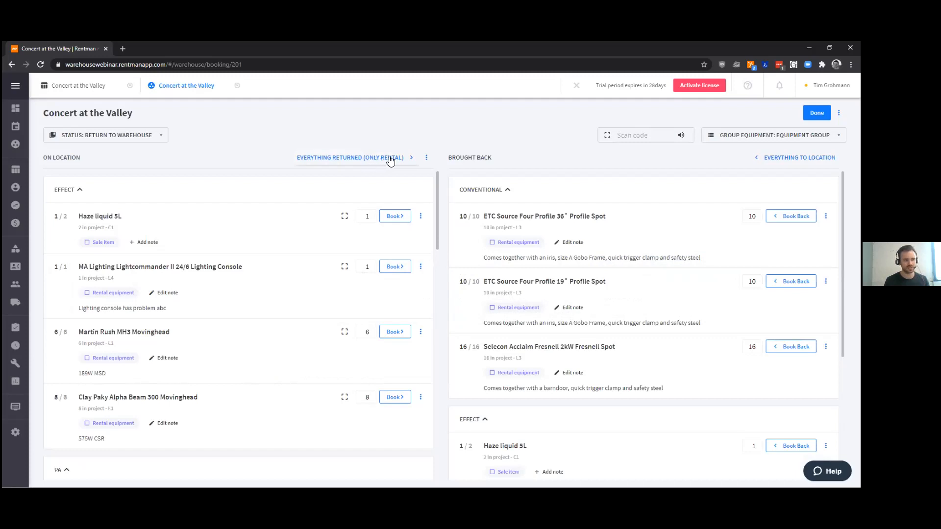
Return all remaining rental equipment from location, leaving out sale items, and finish the booking
{"action": "left_click", "coordinate": [389, 157]}
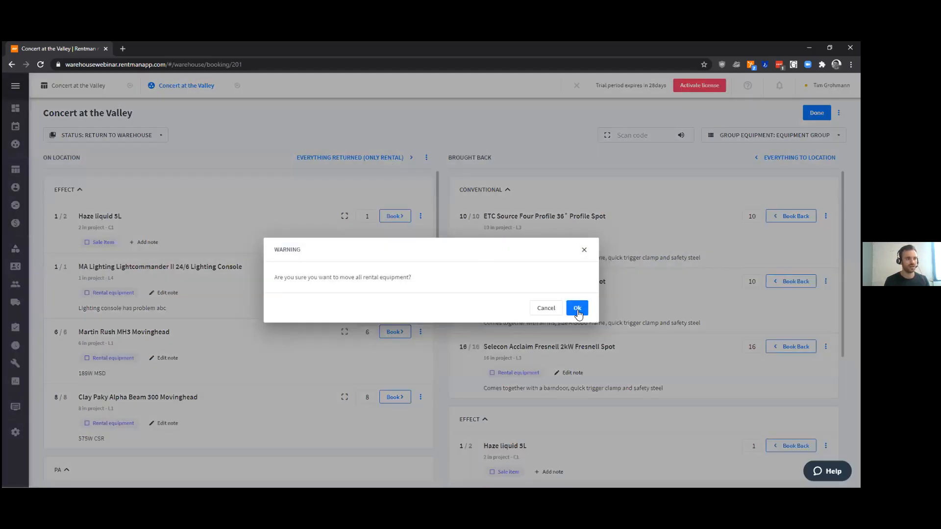
{"action": "left_click", "coordinate": [577, 309]}
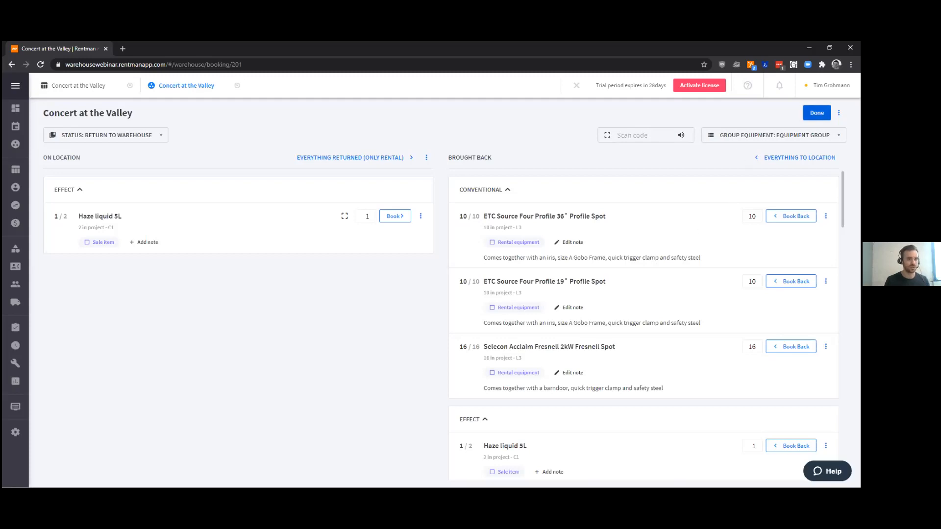
{"action": "left_click", "coordinate": [816, 113]}
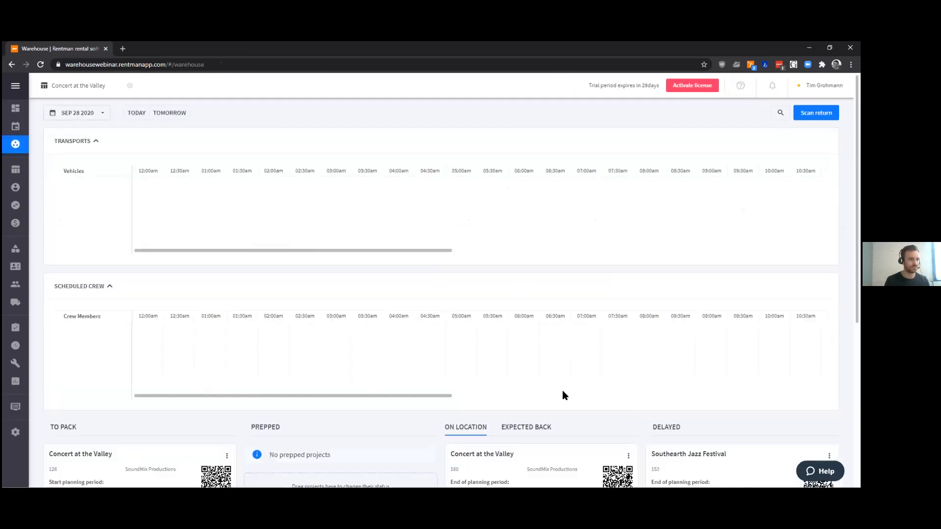
Book everything in the To Pack project Concert at the Valley to location and save its project status as On location
{"action": "scroll", "coordinate": [563, 401], "scroll_direction": "down", "scroll_amount": 4}
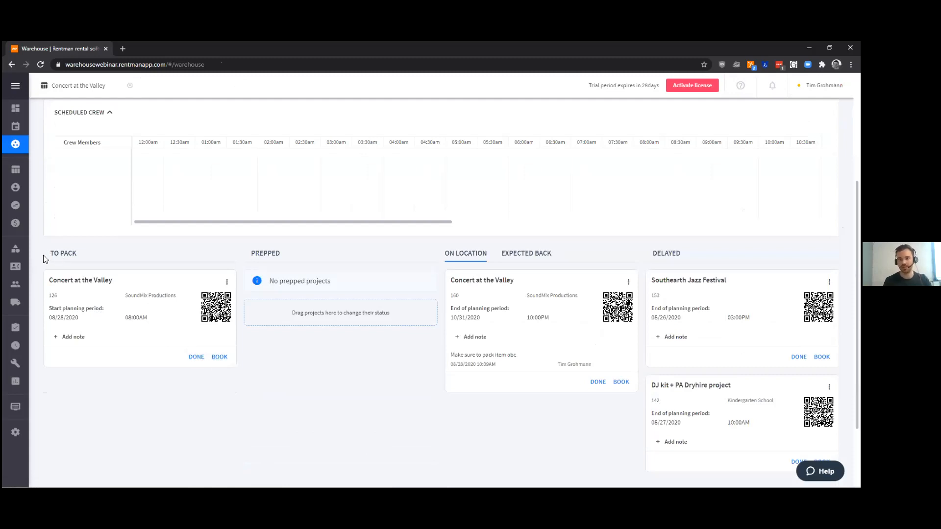
{"action": "left_click", "coordinate": [220, 358]}
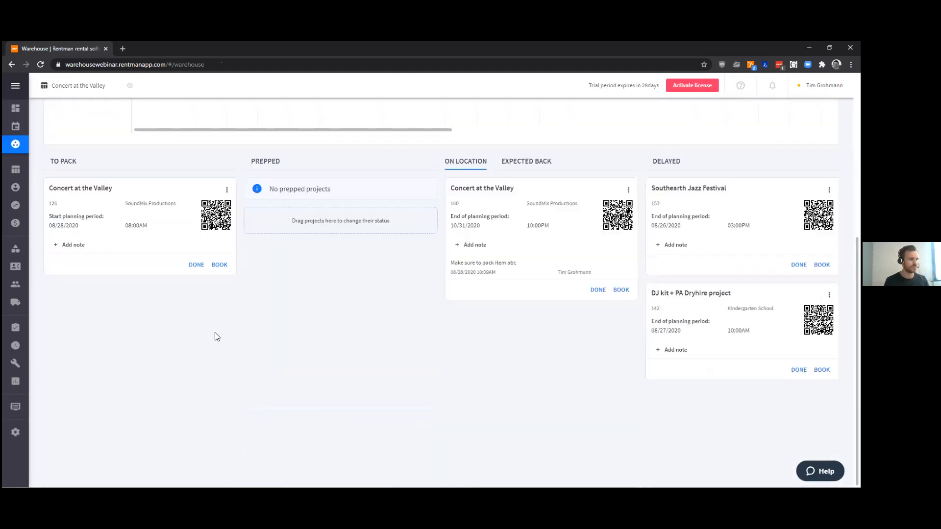
{"action": "left_click", "coordinate": [219, 265]}
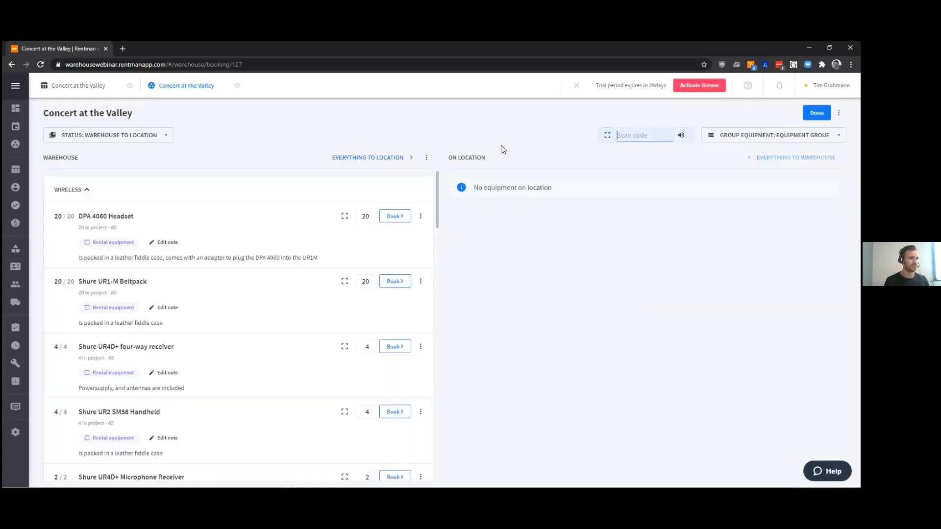
{"action": "left_click", "coordinate": [372, 158]}
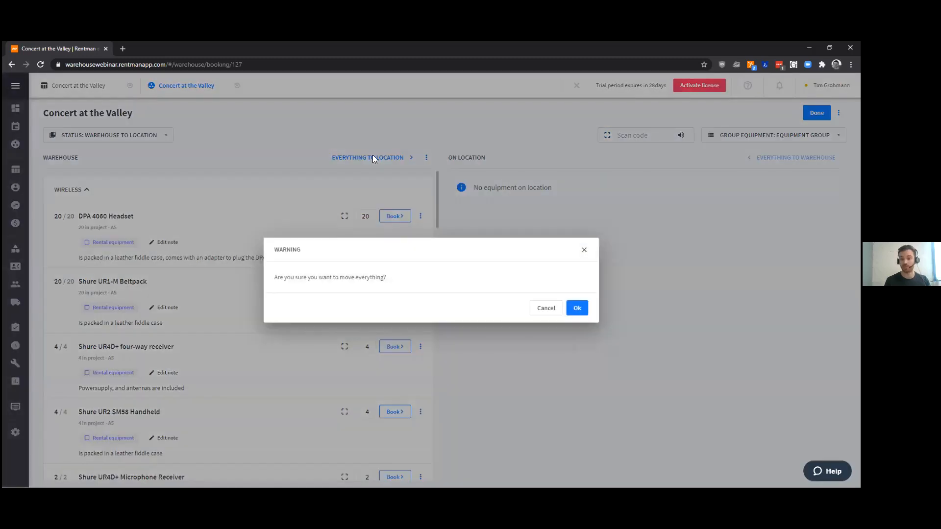
{"action": "left_click", "coordinate": [577, 309]}
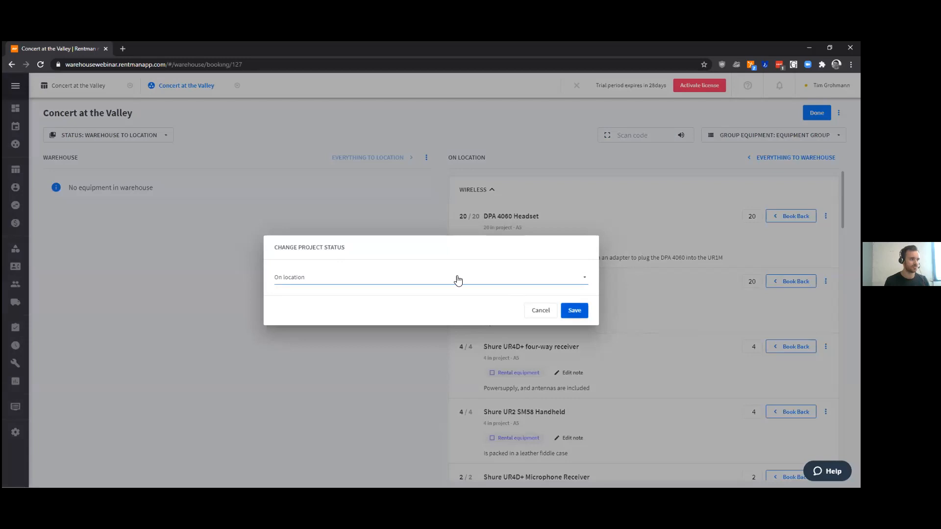
{"action": "left_click", "coordinate": [574, 310]}
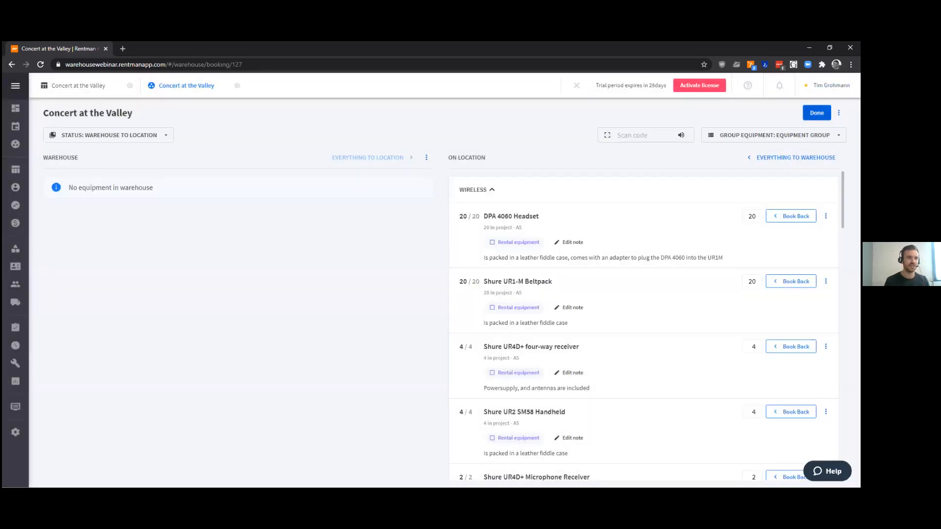
{"action": "left_click", "coordinate": [816, 112]}
View the return booking of the Concert at the Valley project whose planning period ends 09/30/2020, and close it
{"action": "scroll", "coordinate": [534, 357], "scroll_direction": "down", "scroll_amount": 6}
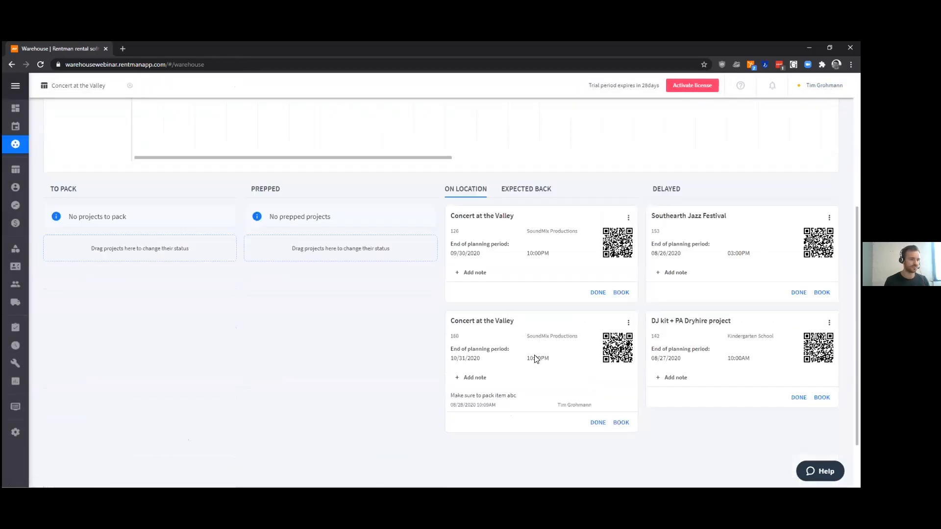
{"action": "scroll", "coordinate": [537, 294], "scroll_direction": "up", "scroll_amount": 1}
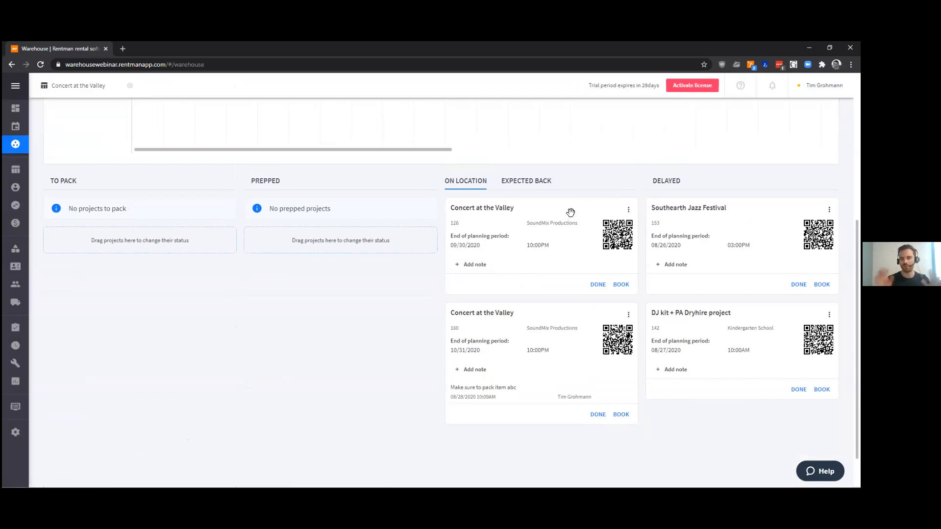
{"action": "left_click", "coordinate": [621, 285]}
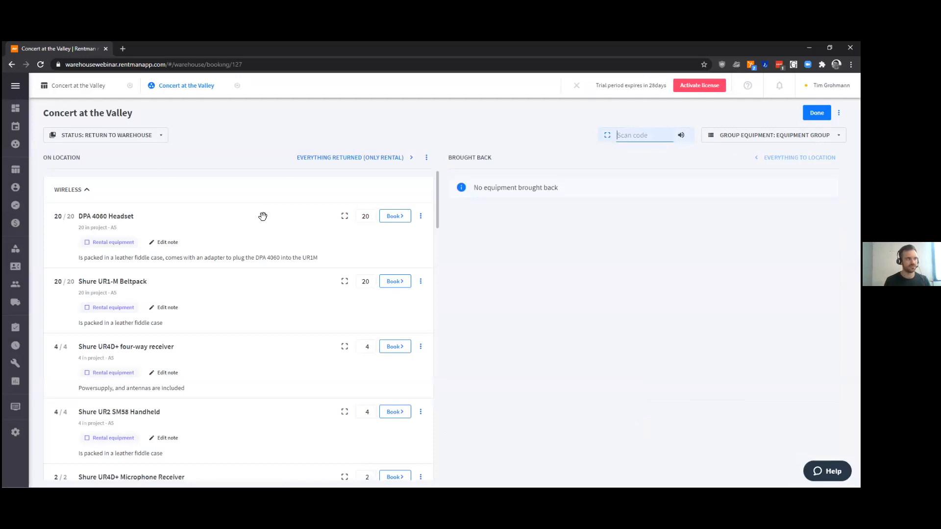
{"action": "left_click", "coordinate": [817, 112]}
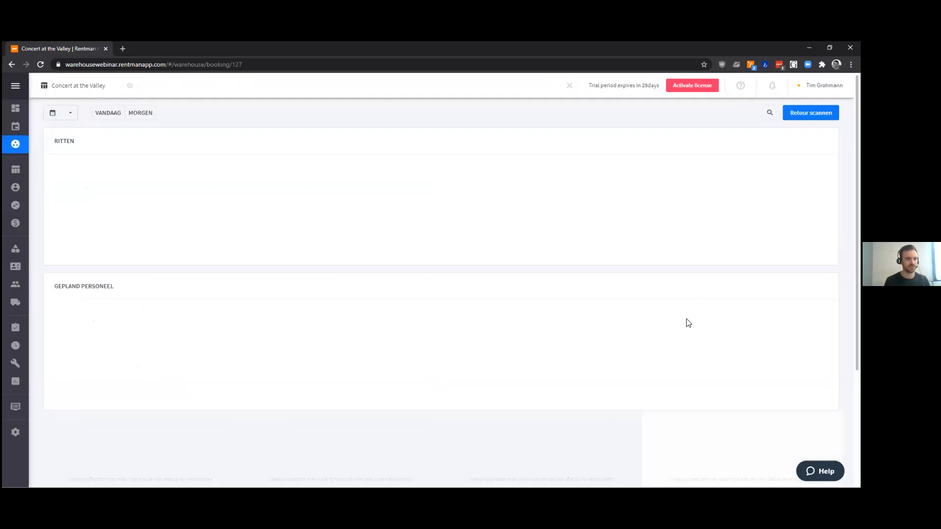
Book the DPA 4060 Headsets and Shure UR1-M Beltpacks back in the Concert at the Valley project ending 09/30/2020, and finish the booking
{"action": "scroll", "coordinate": [566, 328], "scroll_direction": "down", "scroll_amount": 5}
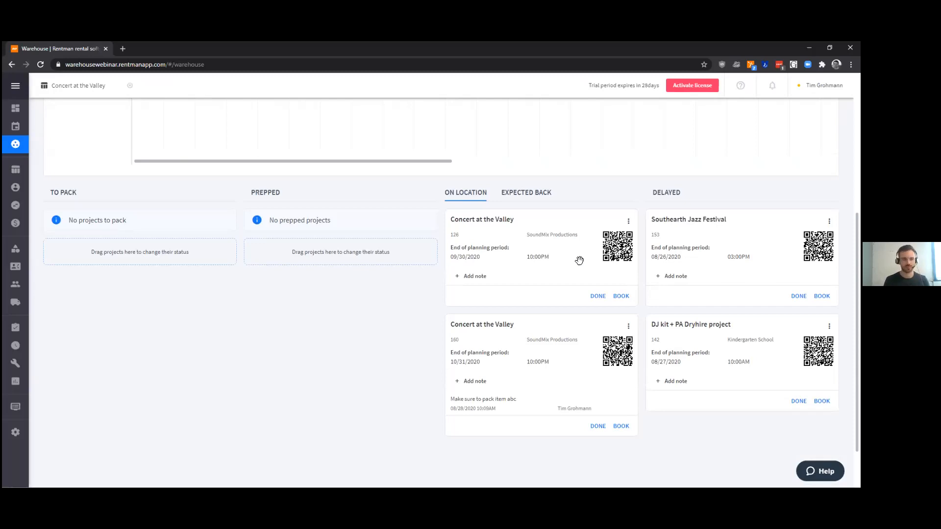
{"action": "left_click", "coordinate": [620, 296]}
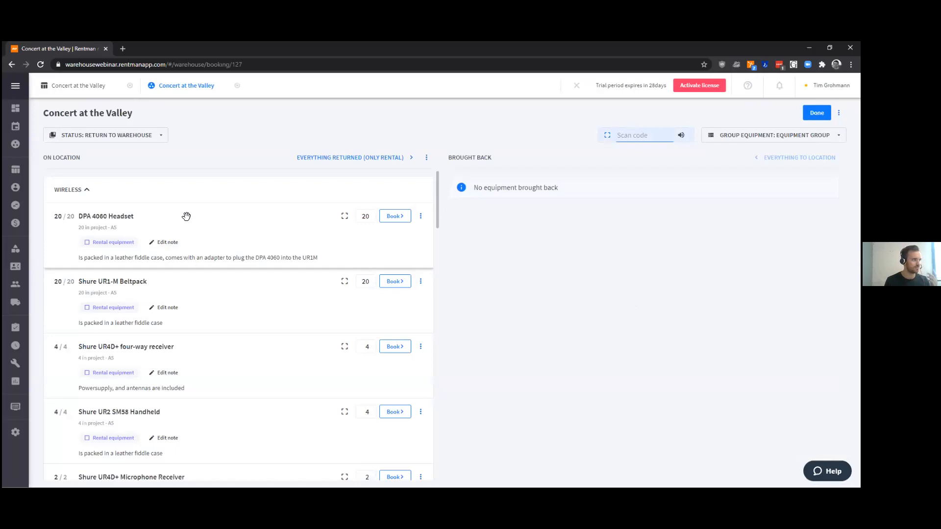
{"action": "left_click", "coordinate": [159, 219]}
{"action": "left_click_drag", "start_coordinate": [160, 220], "coordinate": [535, 211]}
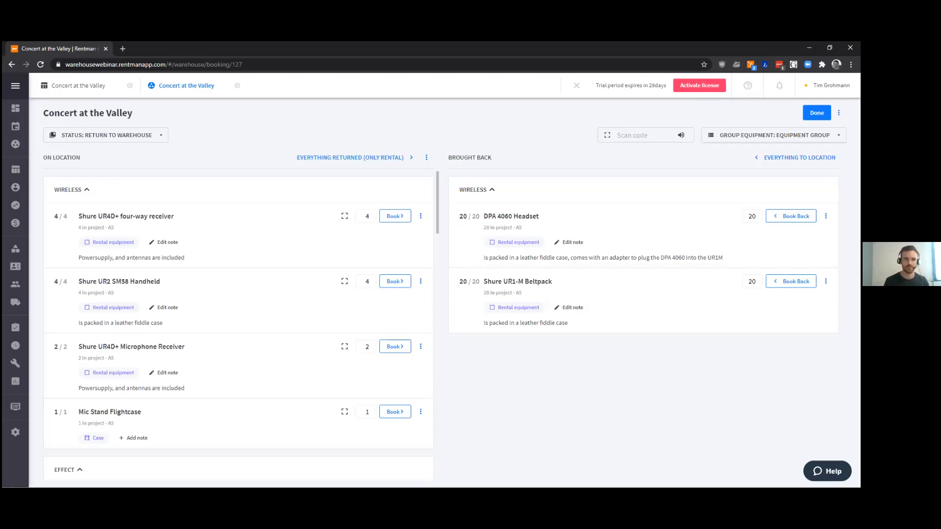
{"action": "left_click", "coordinate": [817, 113]}
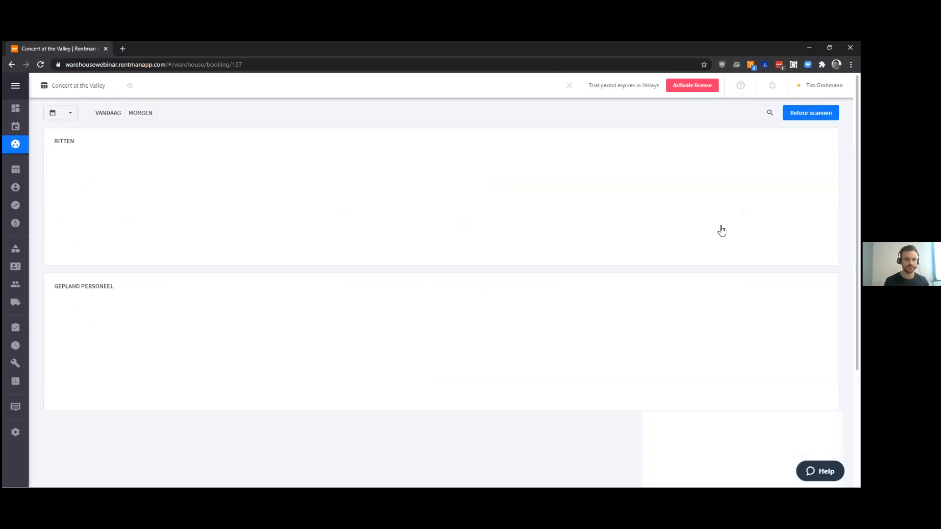
In the Concert at the Valley project ending 10/31/2020, move all ETC Source Four Profile 36˚ Profile Spots from Brought Back to On Location
{"action": "scroll", "coordinate": [468, 267], "scroll_direction": "down", "scroll_amount": 5}
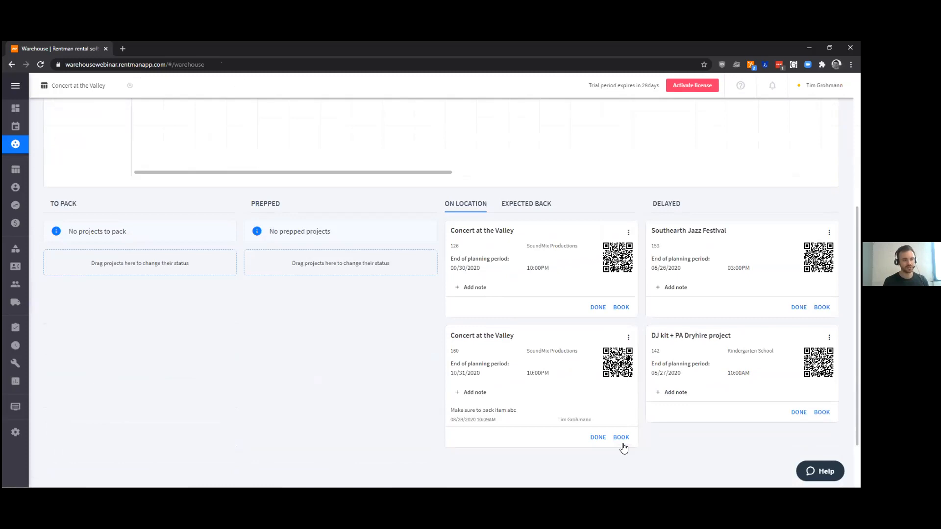
{"action": "left_click", "coordinate": [627, 438]}
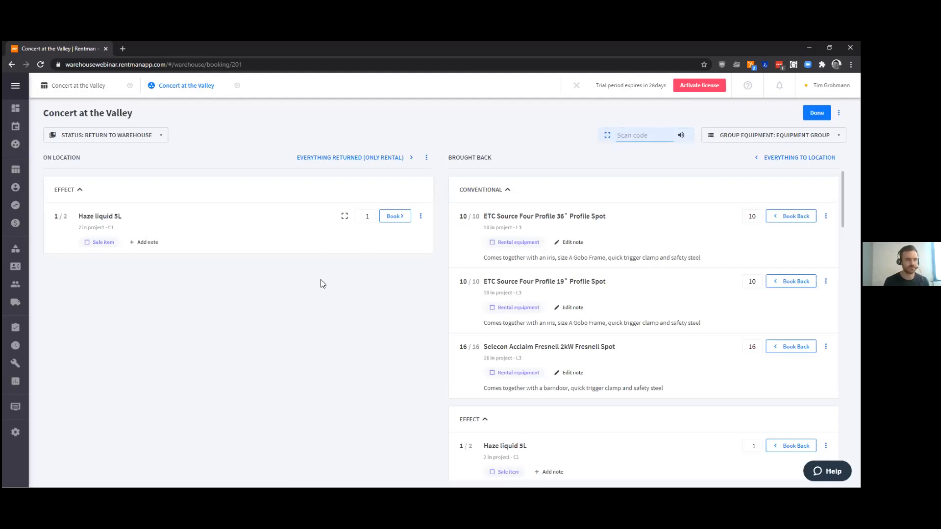
{"action": "left_click_drag", "start_coordinate": [646, 220], "coordinate": [305, 274]}
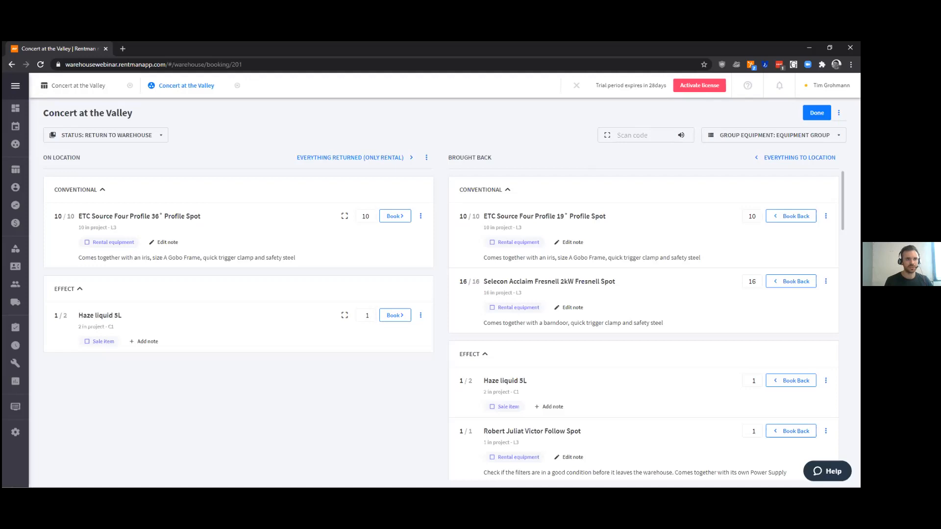
{"action": "left_click", "coordinate": [839, 112]}
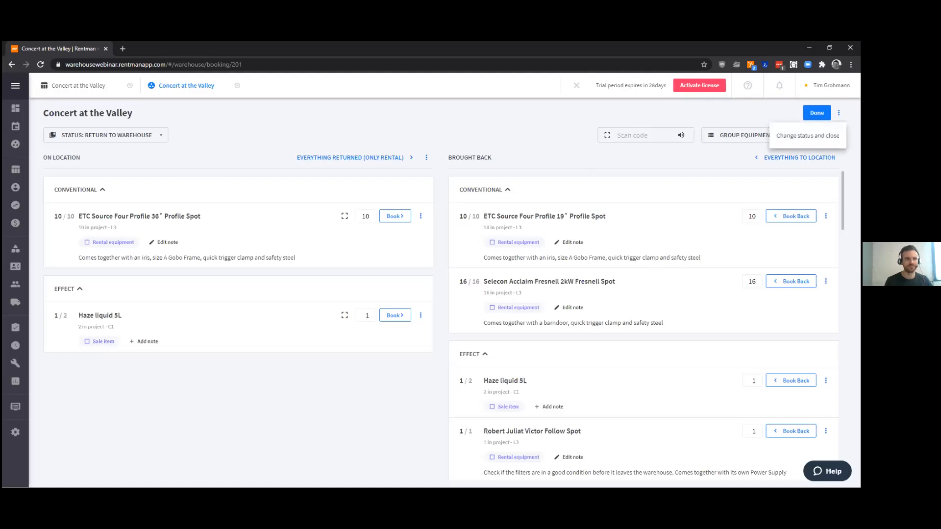
{"action": "left_click", "coordinate": [766, 204]}
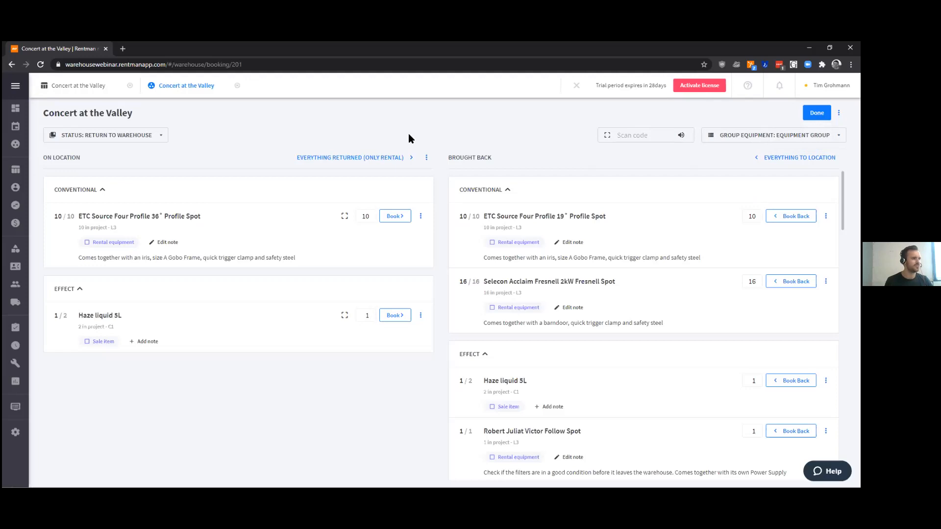
{"action": "left_click", "coordinate": [426, 157]}
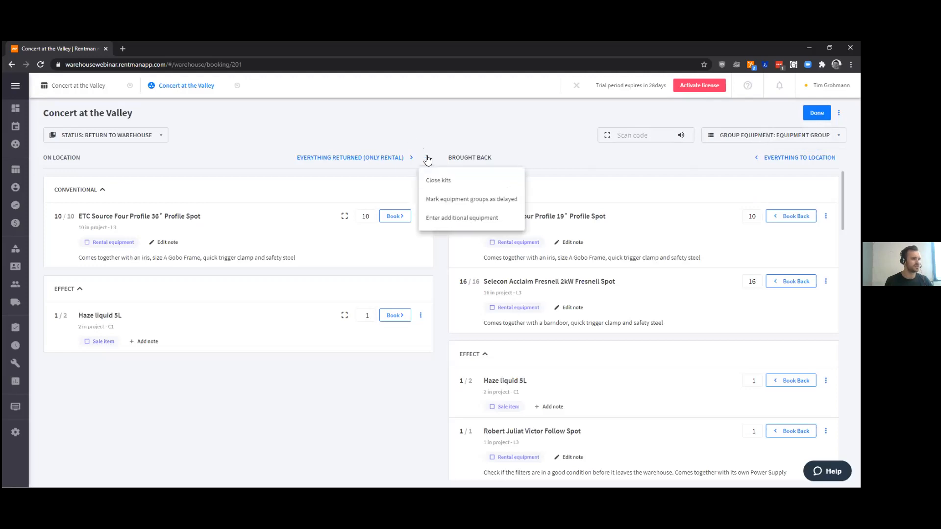
{"action": "left_click", "coordinate": [428, 125]}
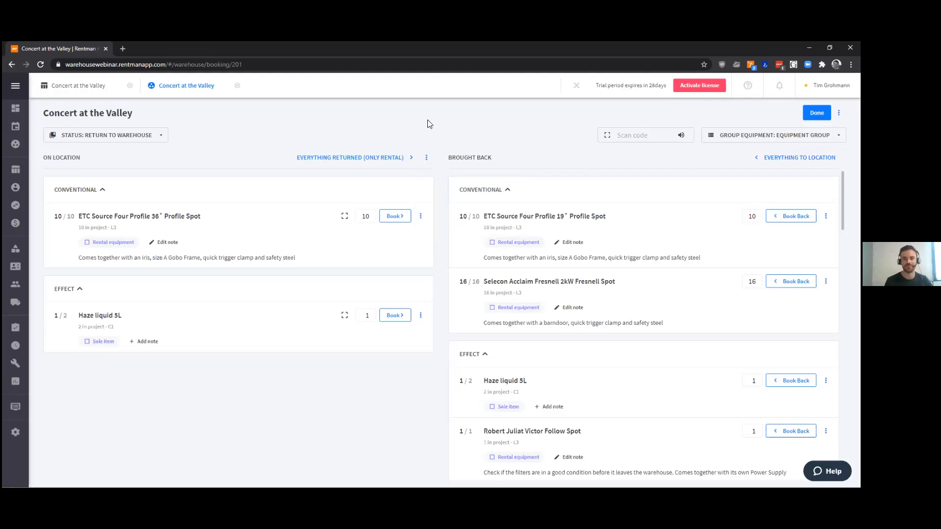
Try to mark the Conventional equipment group as delayed with 2020-10-02 as its expected return date
{"action": "left_click", "coordinate": [427, 159]}
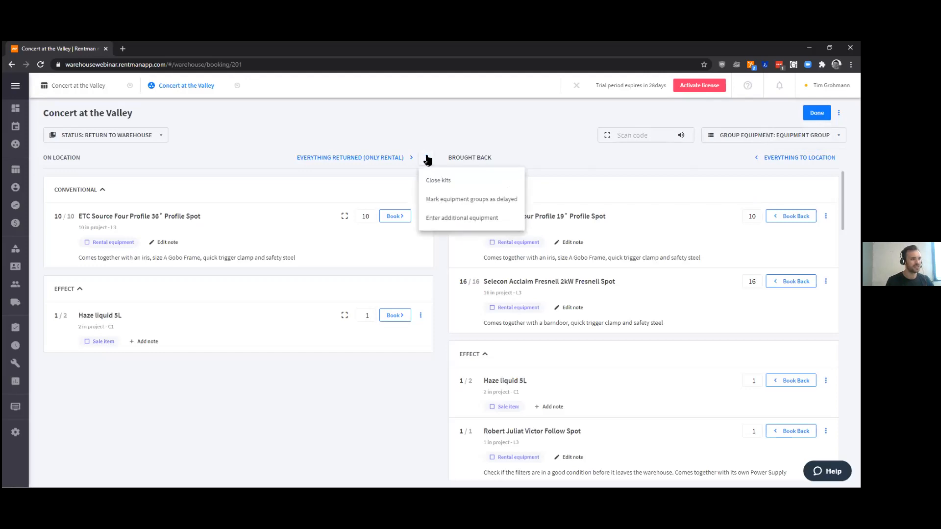
{"action": "left_click", "coordinate": [471, 201]}
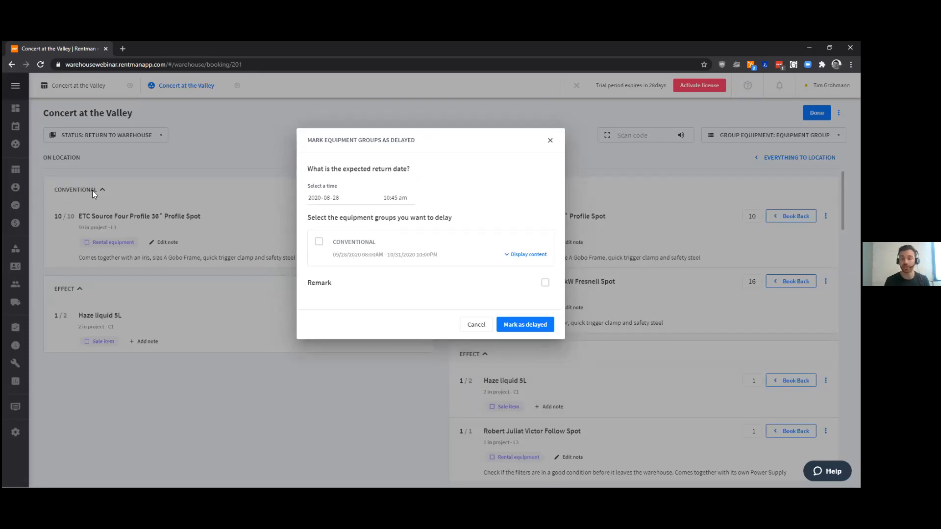
{"action": "left_click", "coordinate": [320, 250]}
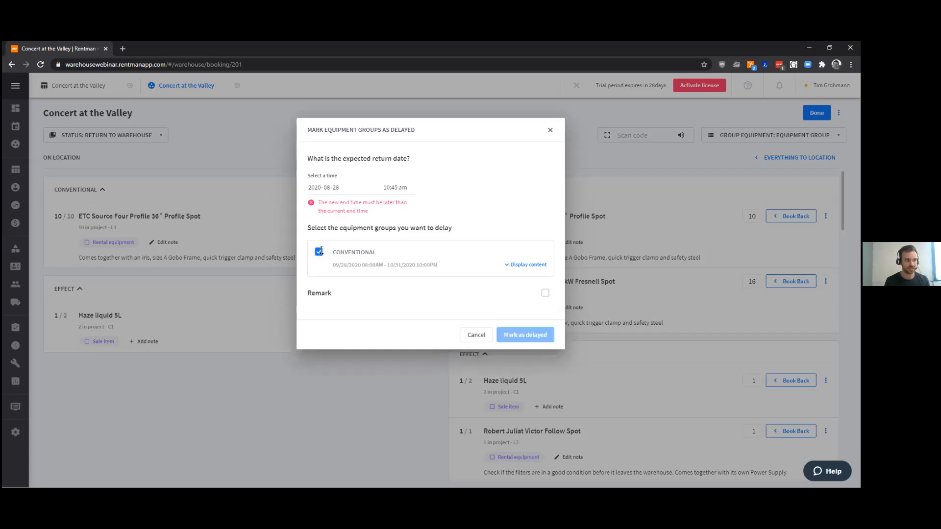
{"action": "left_click", "coordinate": [345, 187]}
{"action": "left_click", "coordinate": [449, 213]}
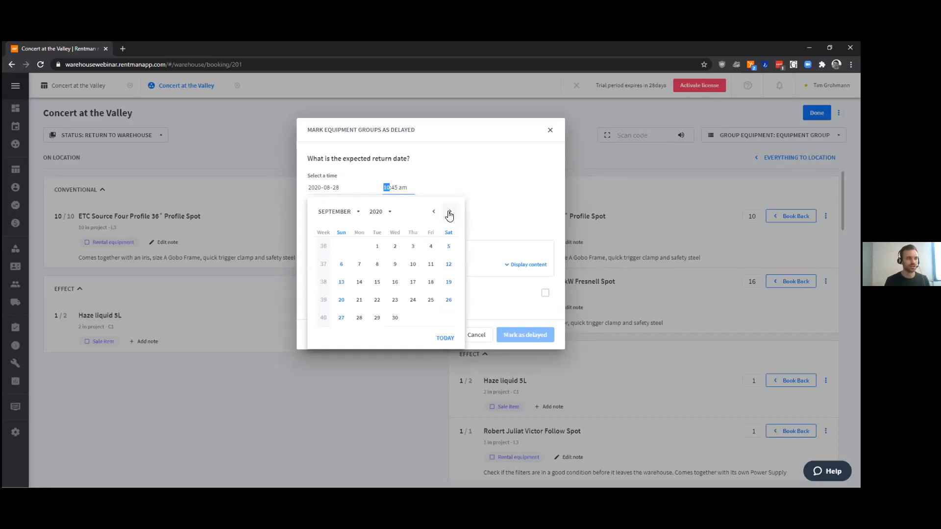
{"action": "left_click", "coordinate": [450, 215]}
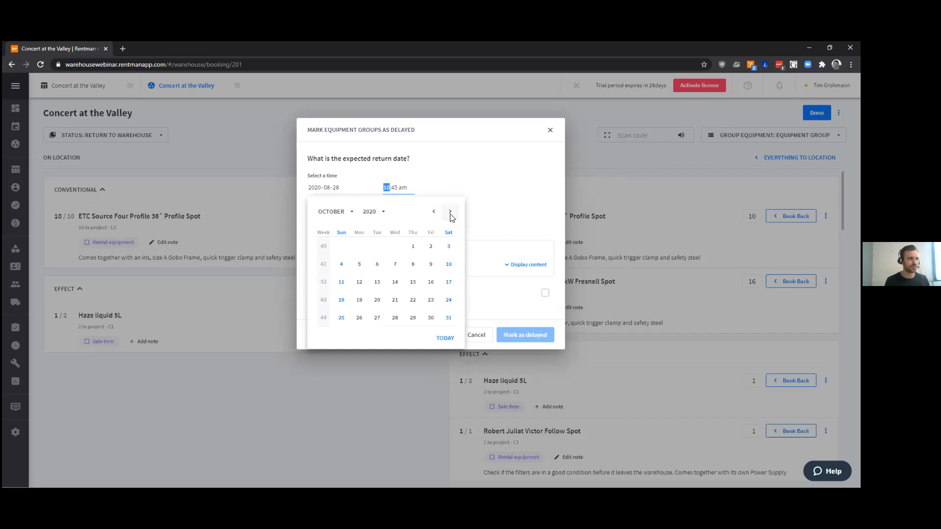
{"action": "left_click", "coordinate": [431, 248]}
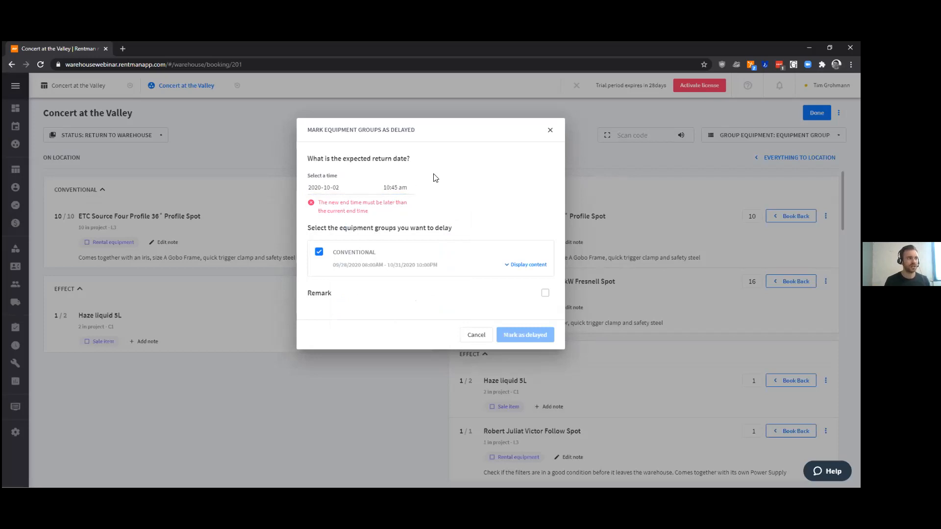
Set the Conventional group's expected return date to 2020-11-04, enable a remark, and cancel marking it as delayed
{"action": "left_click", "coordinate": [336, 188]}
{"action": "left_click", "coordinate": [454, 213]}
{"action": "left_click", "coordinate": [461, 195]}
{"action": "left_click", "coordinate": [406, 202]}
{"action": "left_click", "coordinate": [382, 207]}
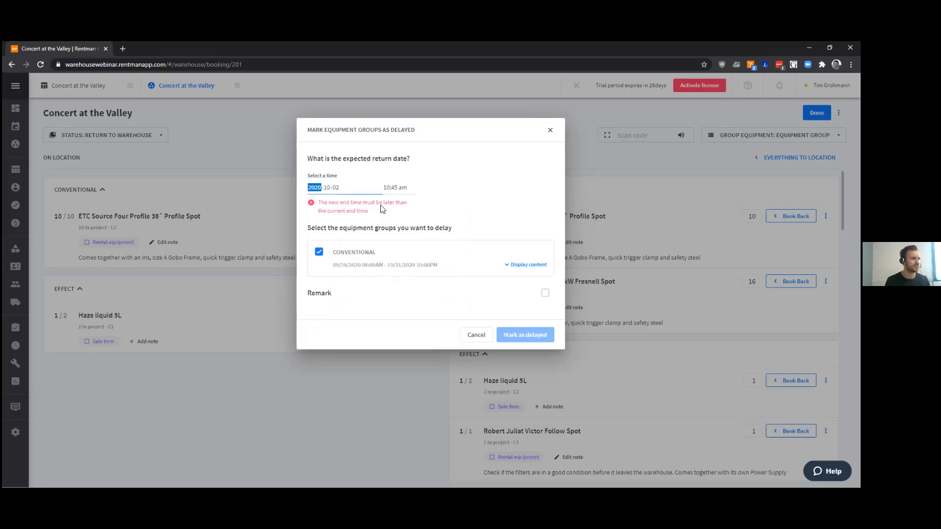
{"action": "left_click", "coordinate": [451, 213]}
{"action": "left_click", "coordinate": [392, 246]}
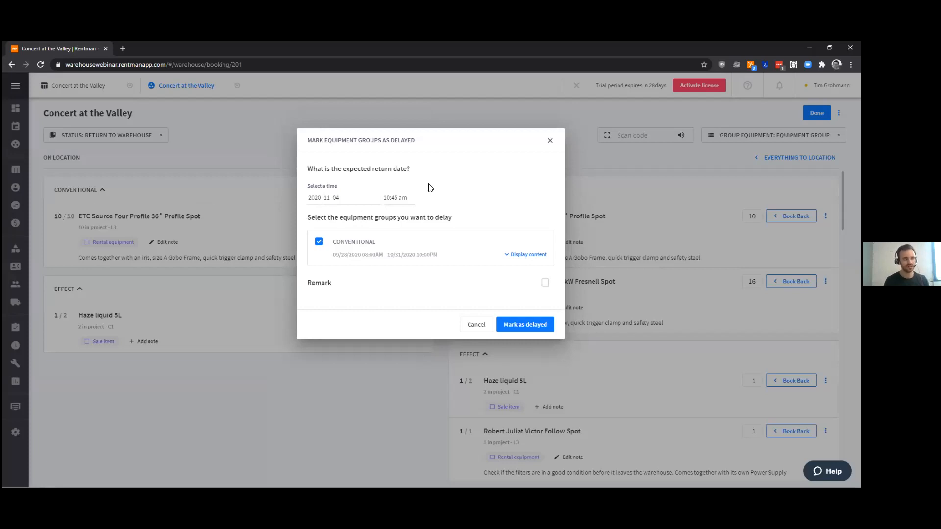
{"action": "left_click", "coordinate": [352, 199]}
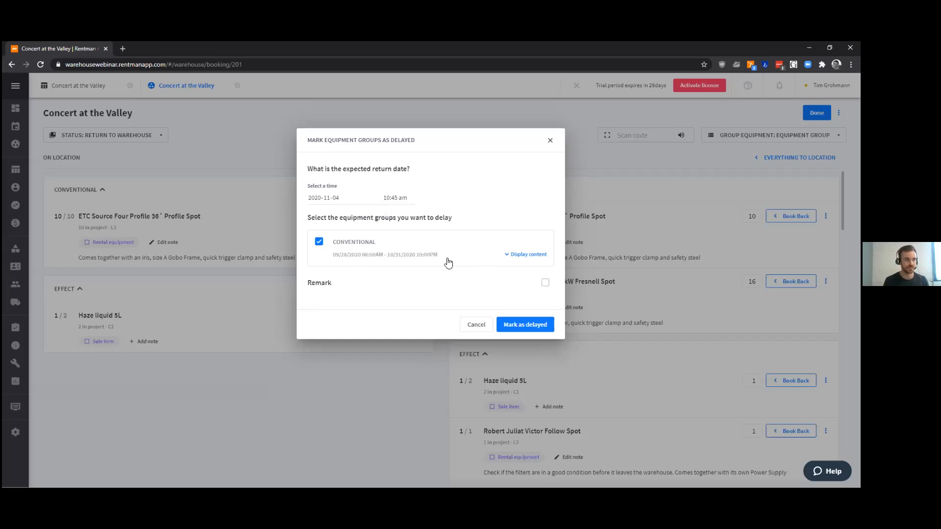
{"action": "left_click", "coordinate": [545, 283]}
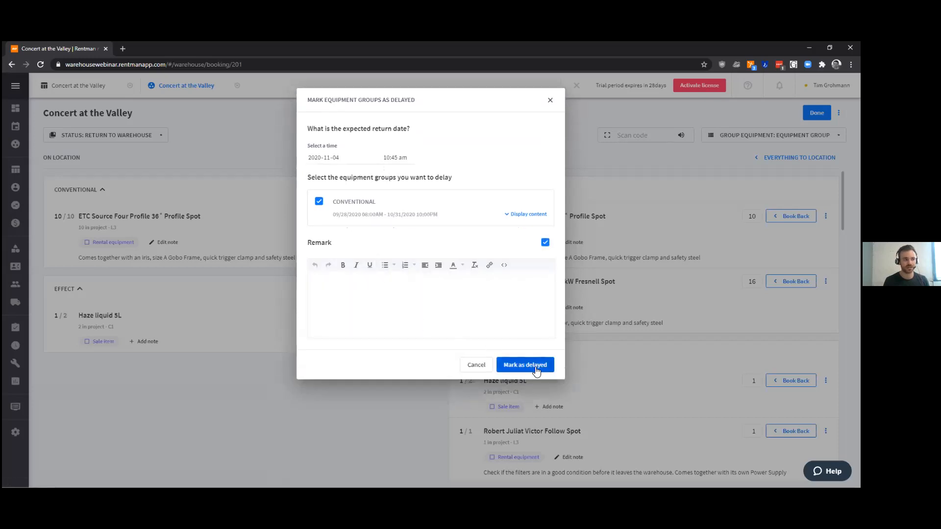
{"action": "left_click", "coordinate": [473, 362]}
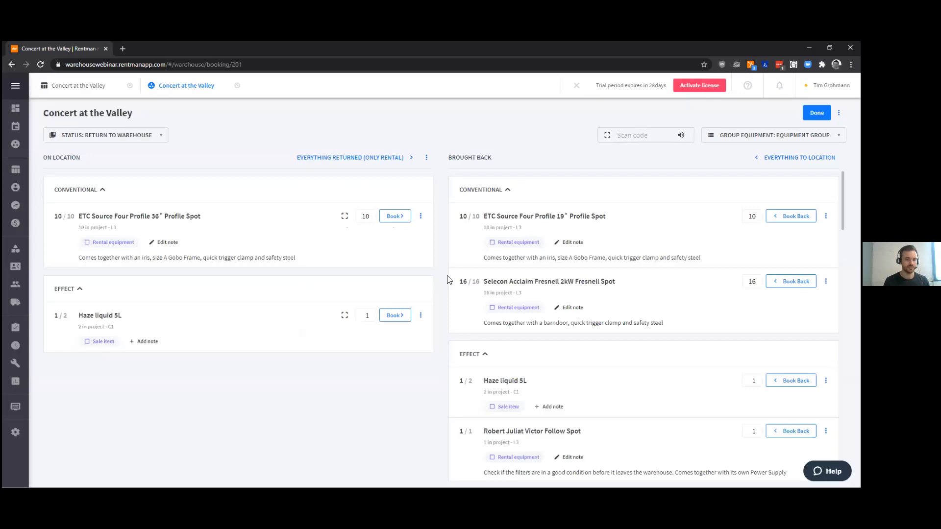
Book the ETC Source Four Profile 36˚ Profile Spots back, save a new project status, and close the booking
{"action": "scroll", "coordinate": [536, 322], "scroll_direction": "down", "scroll_amount": 10}
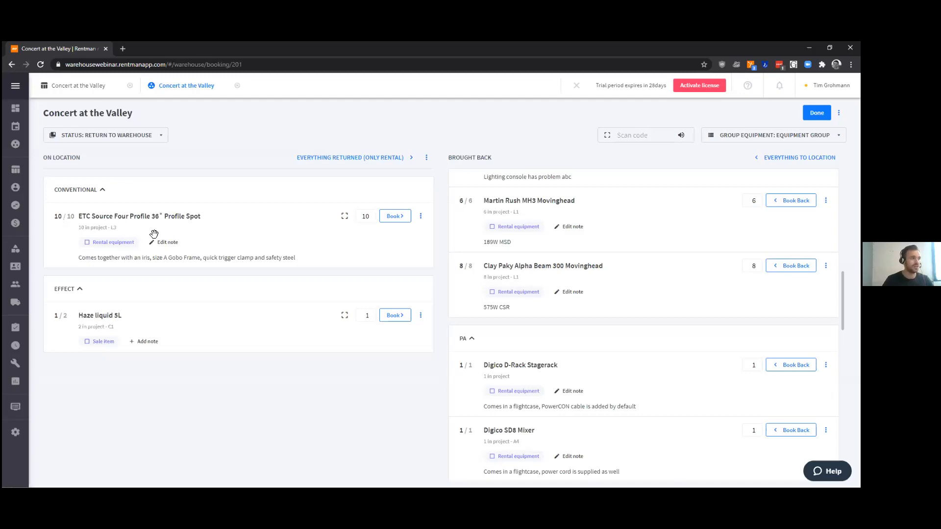
{"action": "left_click_drag", "start_coordinate": [127, 218], "coordinate": [528, 212]}
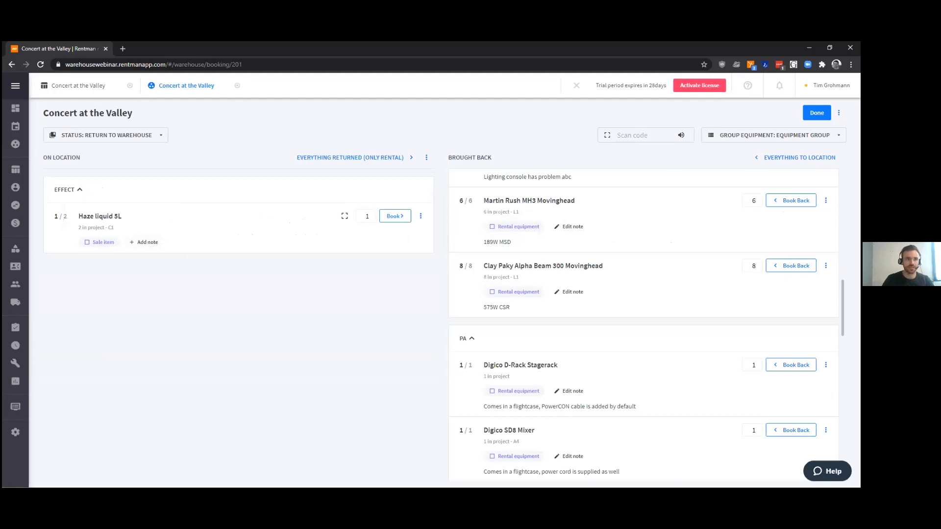
{"action": "left_click", "coordinate": [839, 113]}
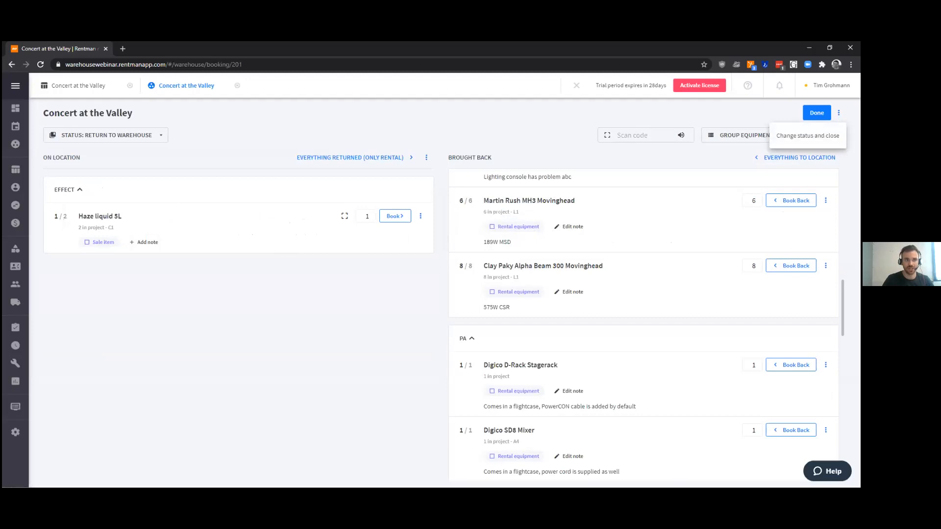
{"action": "left_click", "coordinate": [807, 136]}
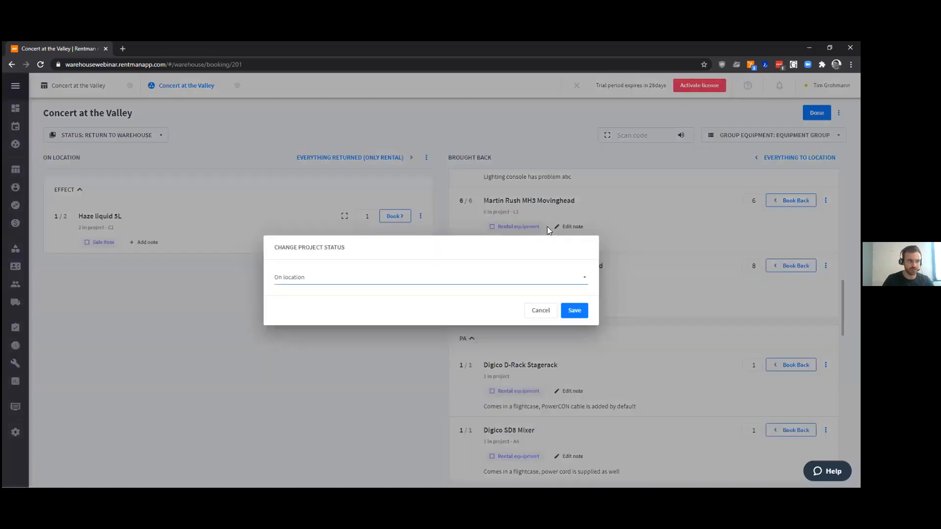
{"action": "left_click", "coordinate": [310, 279]}
{"action": "left_click", "coordinate": [308, 257]}
{"action": "left_click", "coordinate": [569, 310]}
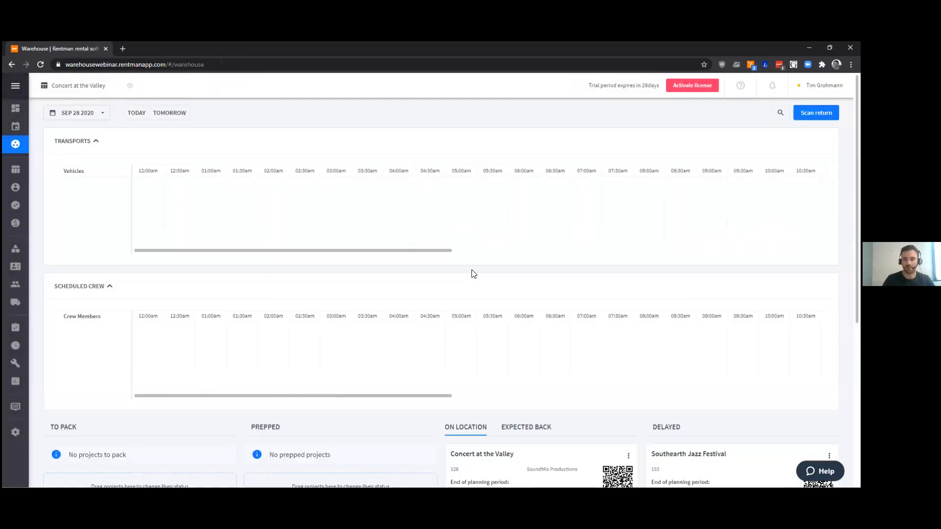
{"action": "scroll", "coordinate": [466, 304], "scroll_direction": "down", "scroll_amount": 2}
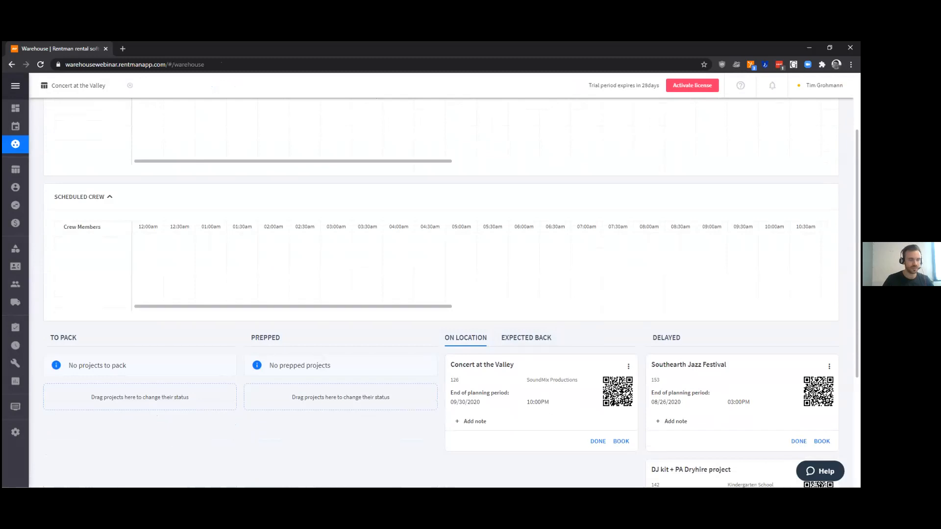
{"action": "scroll", "coordinate": [408, 285], "scroll_direction": "up", "scroll_amount": 2}
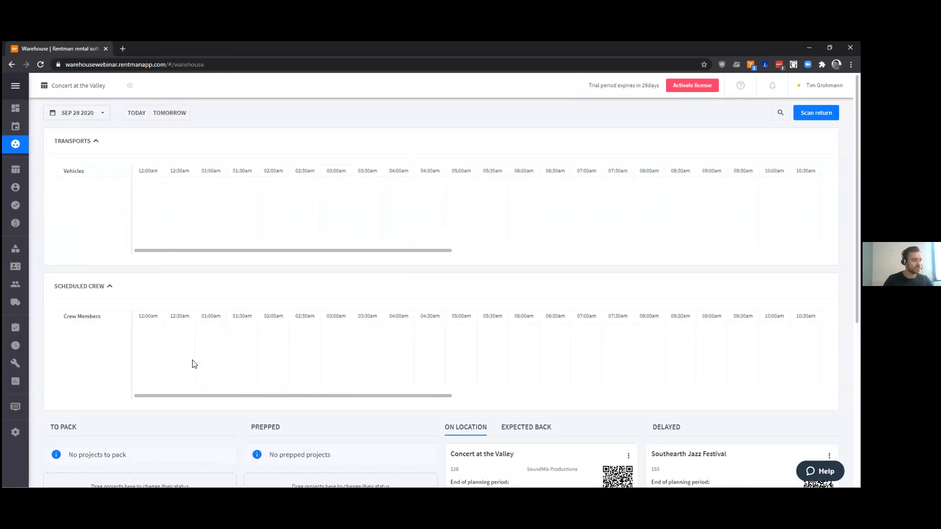
{"action": "scroll", "coordinate": [101, 263], "scroll_direction": "down", "scroll_amount": 1}
{"action": "scroll", "coordinate": [102, 263], "scroll_direction": "down", "scroll_amount": 2}
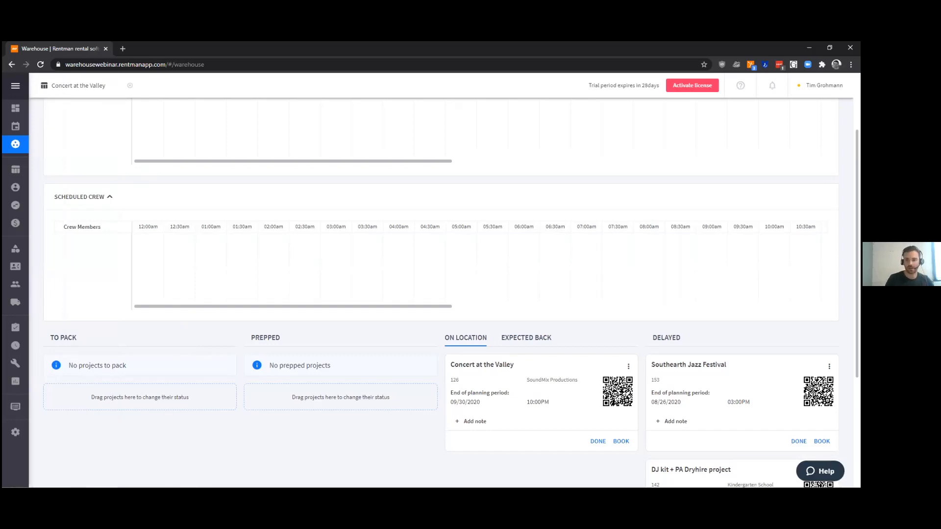
{"action": "scroll", "coordinate": [399, 295], "scroll_direction": "up", "scroll_amount": 3}
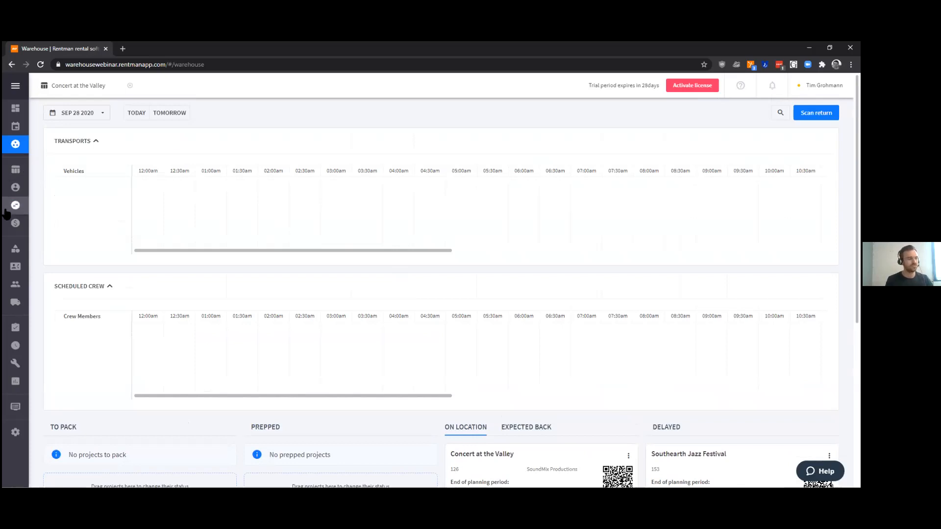
Clear the sm58 search in the equipment database and filter the list to the Audio folder including its subfolders
{"action": "mouse_move", "coordinate": [33, 237]}
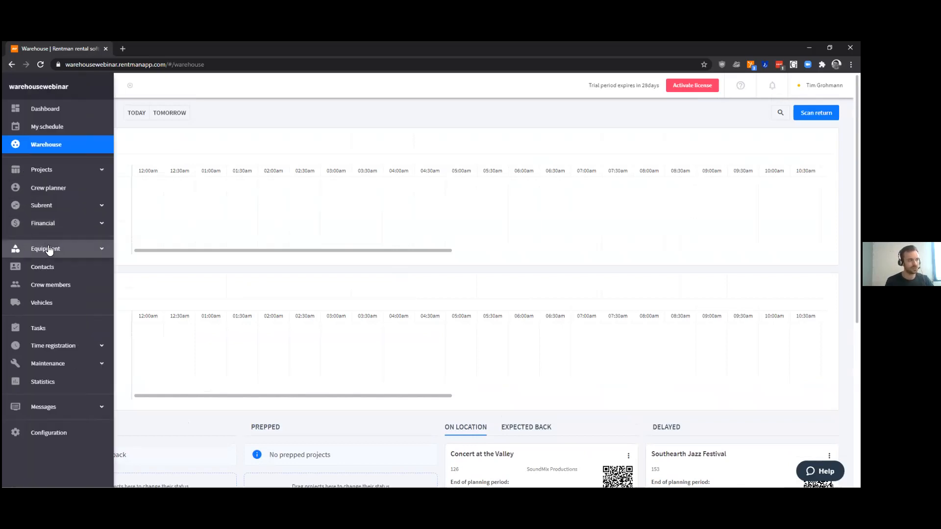
{"action": "left_click", "coordinate": [49, 250]}
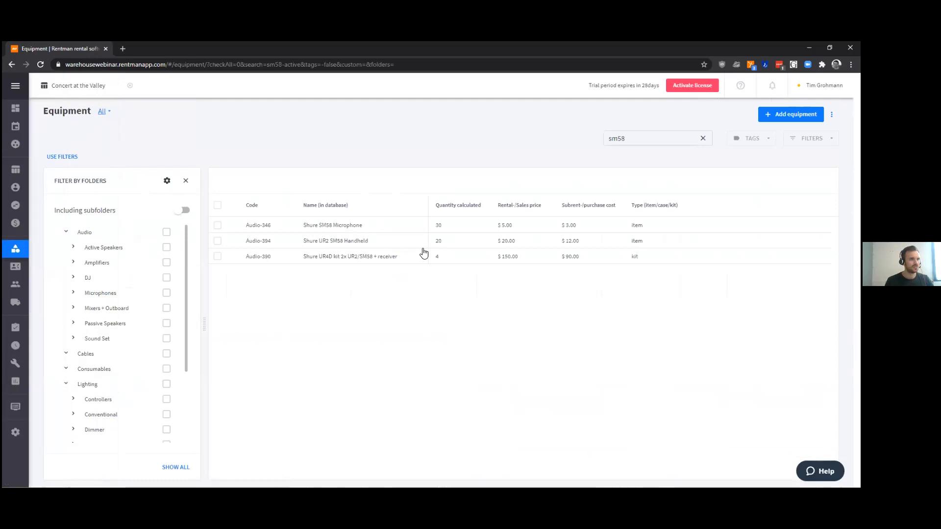
{"action": "left_click", "coordinate": [703, 138]}
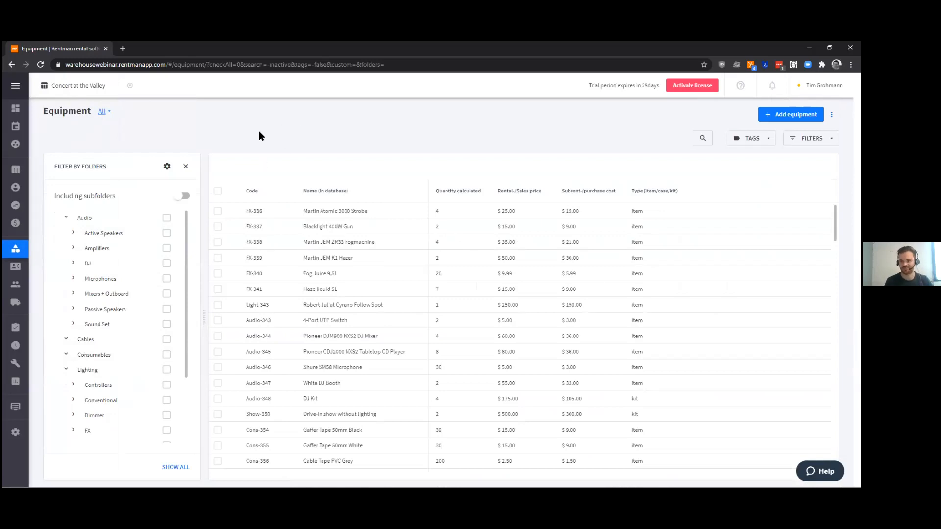
{"action": "left_click", "coordinate": [185, 196]}
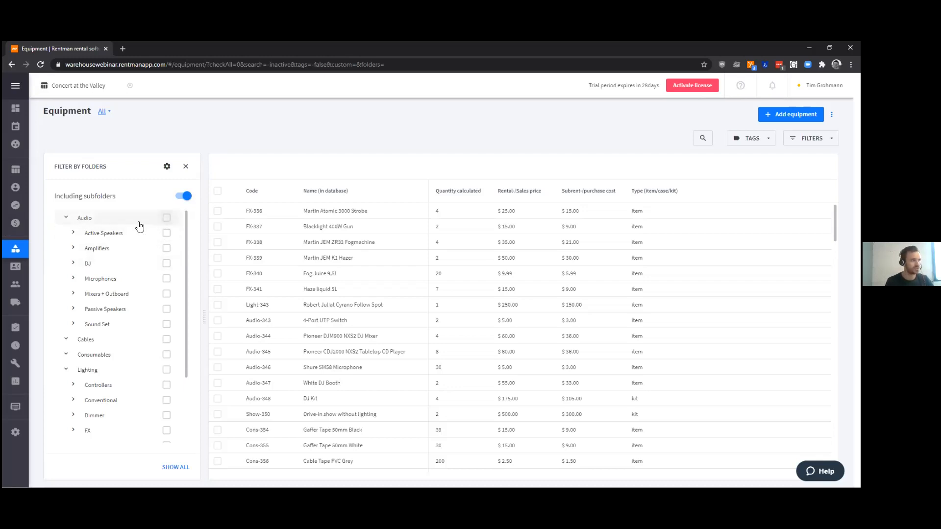
{"action": "left_click", "coordinate": [167, 218]}
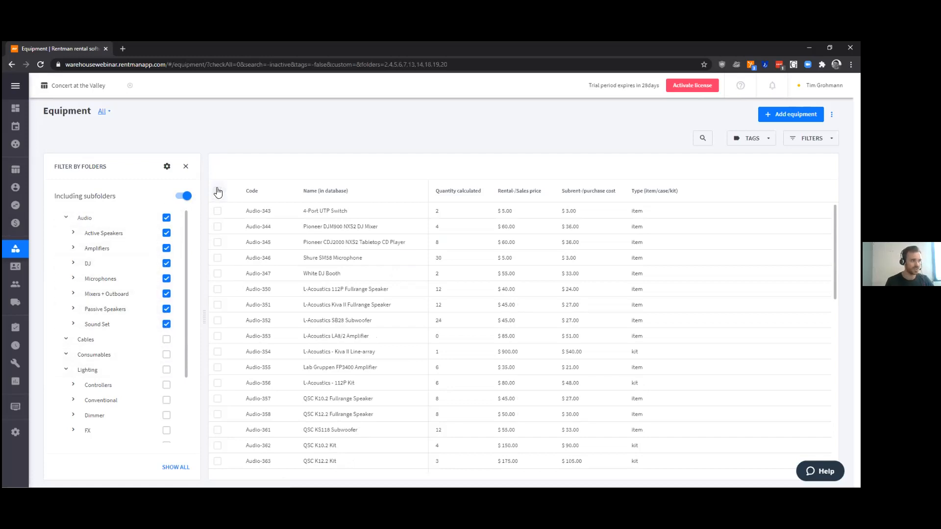
{"action": "scroll", "coordinate": [233, 313], "scroll_direction": "down", "scroll_amount": 5}
{"action": "scroll", "coordinate": [233, 316], "scroll_direction": "up", "scroll_amount": 5}
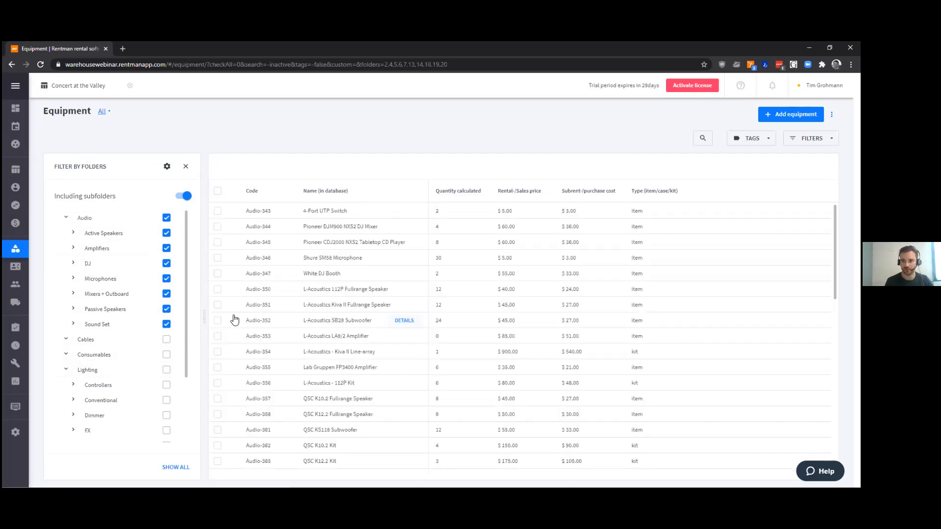
Create an inventory count for all equipment in the filtered Audio list and review its general information
{"action": "left_click", "coordinate": [218, 192]}
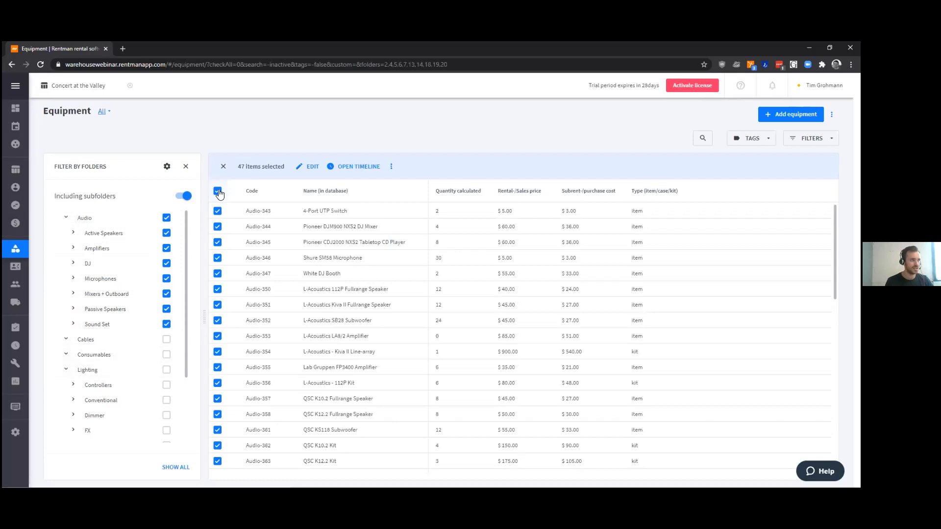
{"action": "left_click", "coordinate": [391, 169]}
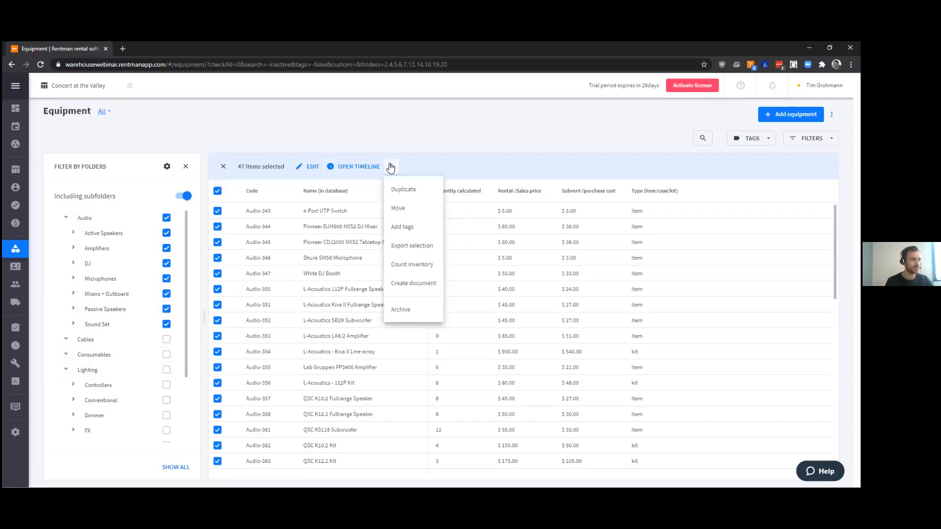
{"action": "left_click", "coordinate": [434, 265]}
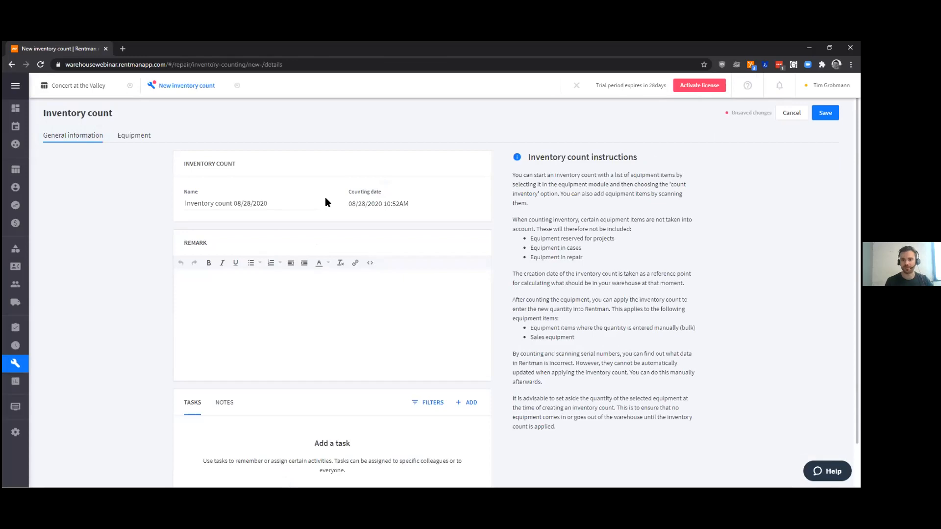
{"action": "left_click_drag", "start_coordinate": [243, 203], "coordinate": [323, 227]}
{"action": "left_click", "coordinate": [352, 227]}
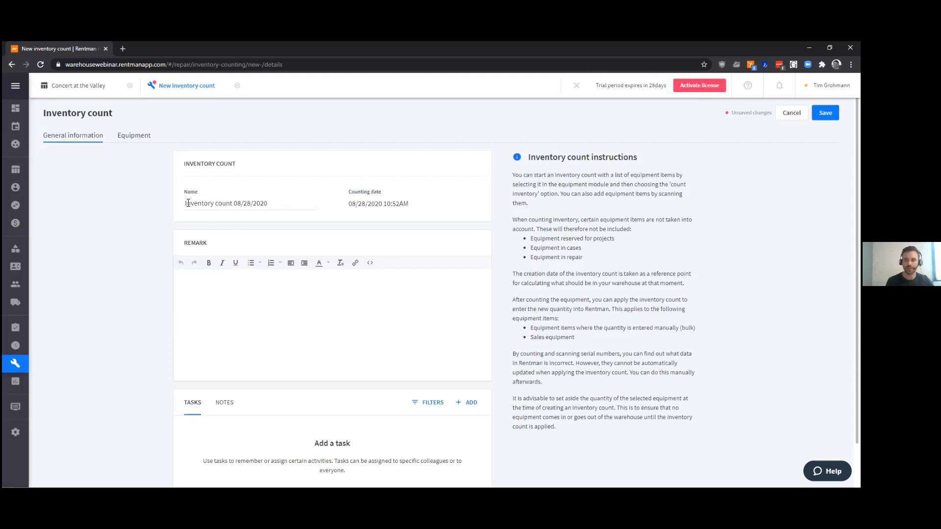
{"action": "scroll", "coordinate": [284, 296], "scroll_direction": "down", "scroll_amount": 1}
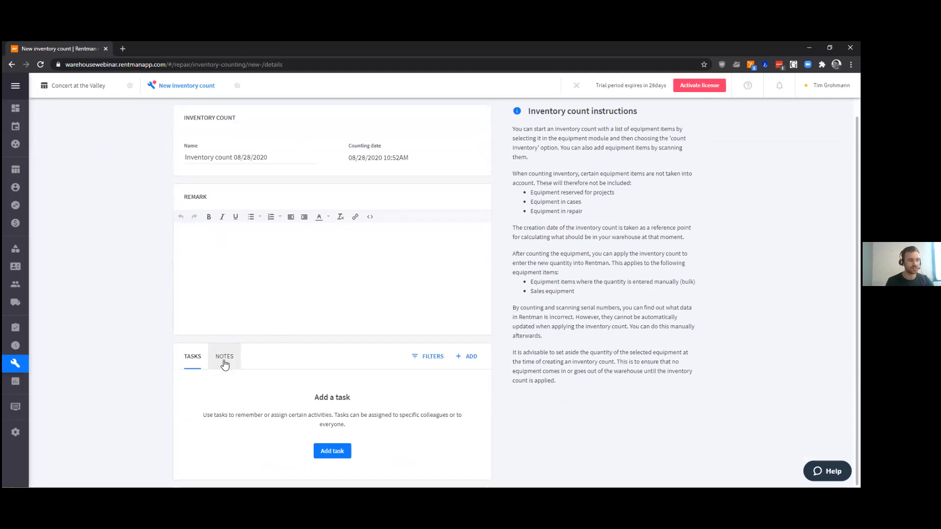
Read the inventory count instructions, including which equipment is excluded from the count
{"action": "scroll", "coordinate": [305, 358], "scroll_direction": "up", "scroll_amount": 1}
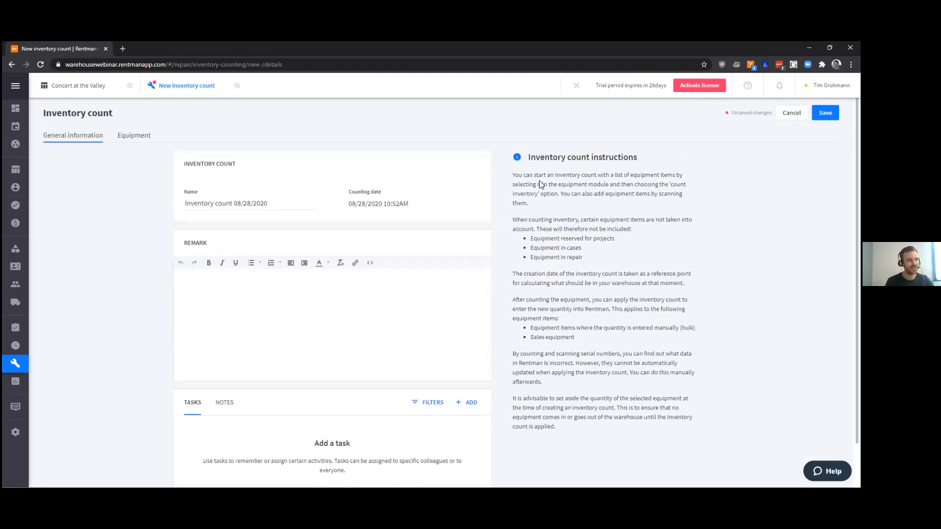
{"action": "left_click_drag", "start_coordinate": [512, 175], "coordinate": [655, 265]}
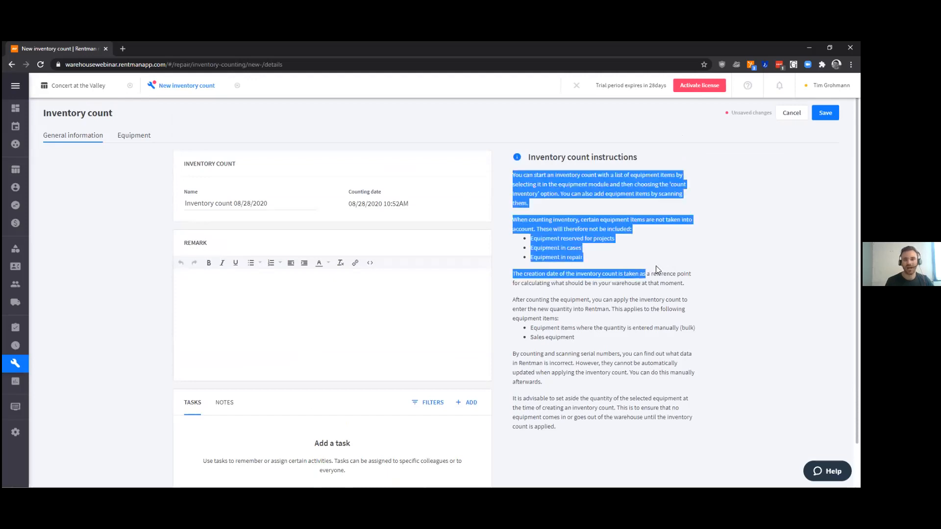
{"action": "left_click", "coordinate": [656, 266]}
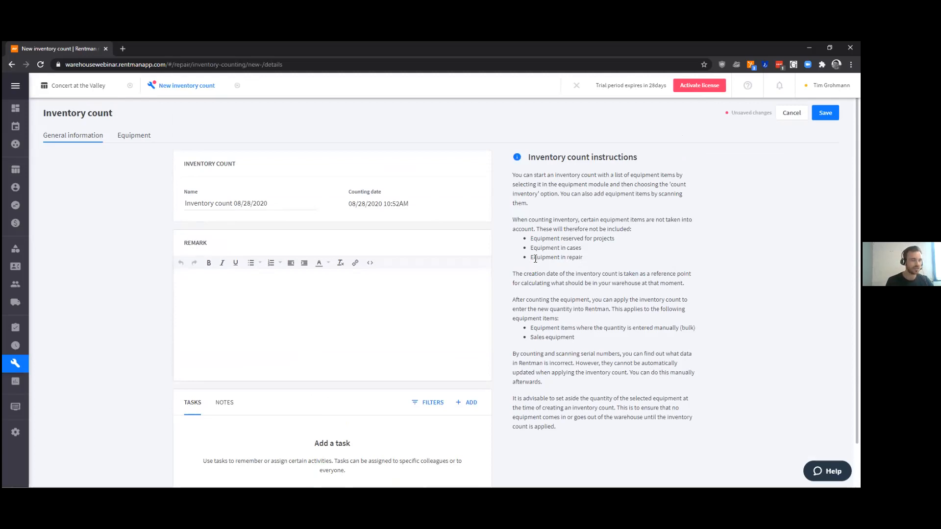
Open the inventory count's equipment list and look through its items from start to end
{"action": "left_click", "coordinate": [149, 137]}
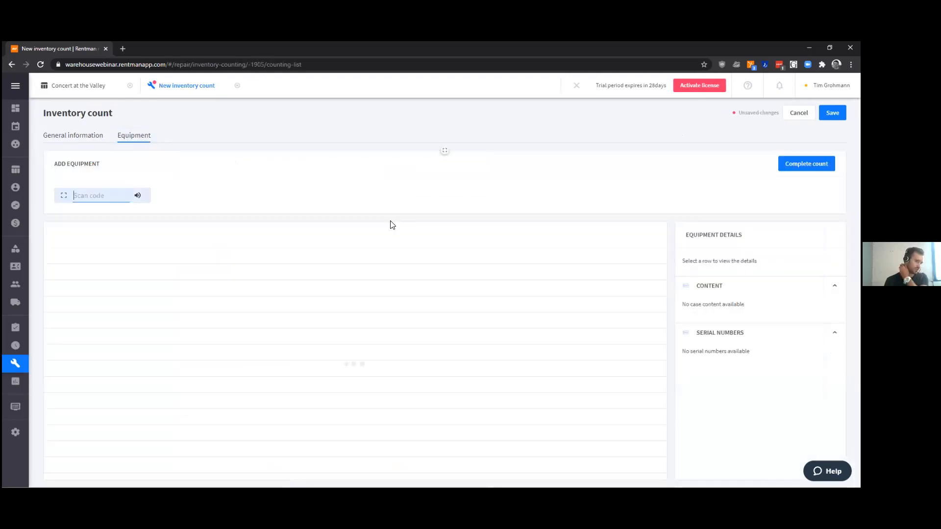
{"action": "left_click", "coordinate": [136, 201]}
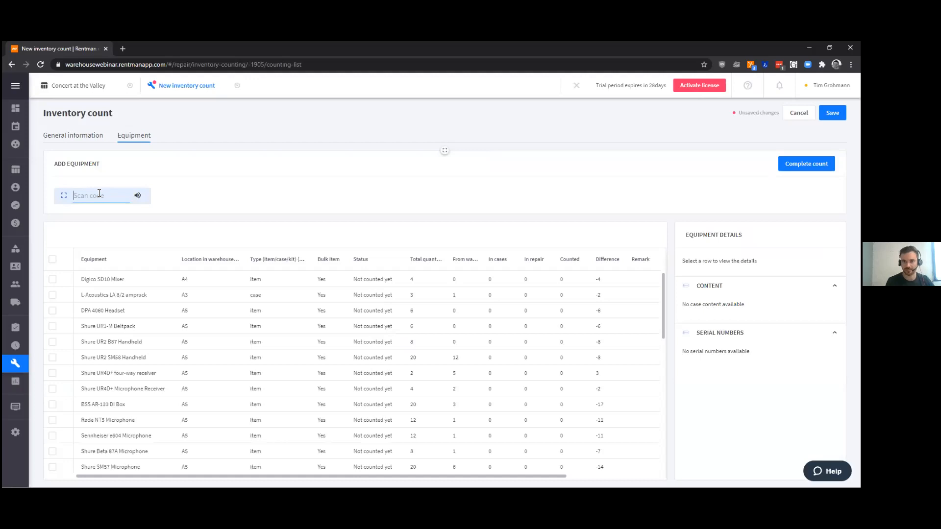
{"action": "scroll", "coordinate": [116, 320], "scroll_direction": "down", "scroll_amount": 8}
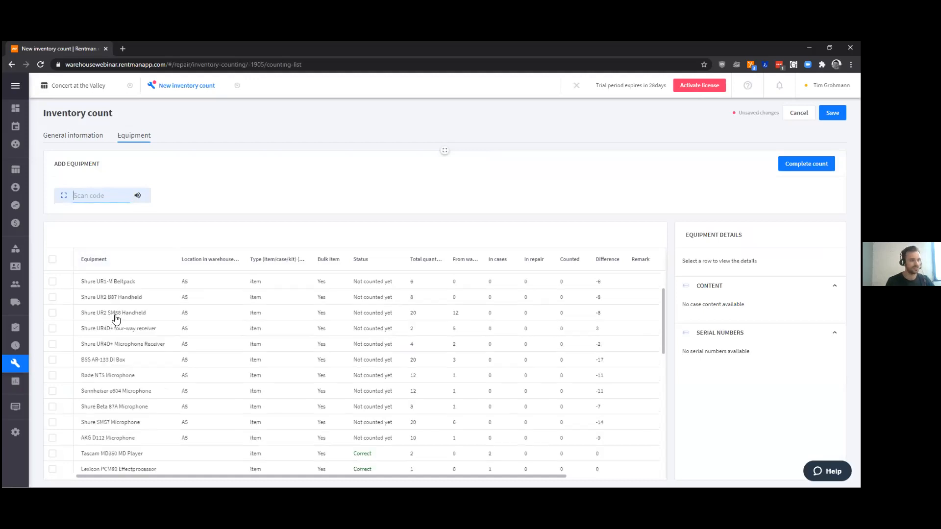
{"action": "scroll", "coordinate": [116, 320], "scroll_direction": "up", "scroll_amount": 8}
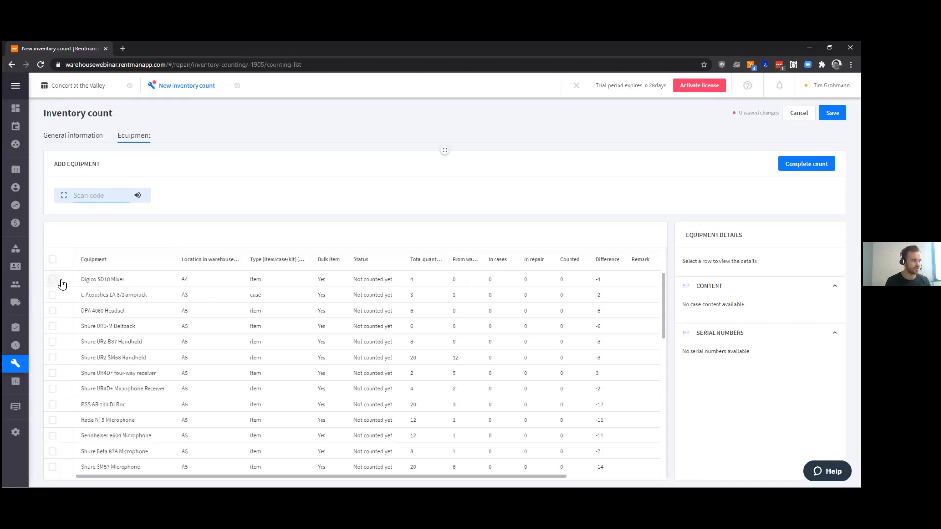
{"action": "scroll", "coordinate": [123, 367], "scroll_direction": "down", "scroll_amount": 10}
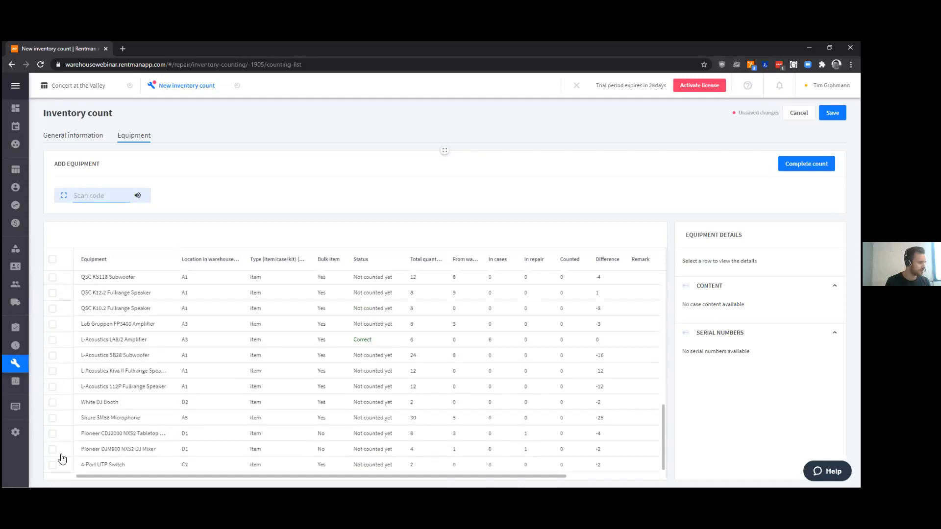
Inspect the equipment details of the Pioneer DJM900 NXS2 DJ Mixer, including its in-cases and from-warehouse quantities
{"action": "left_click", "coordinate": [52, 449]}
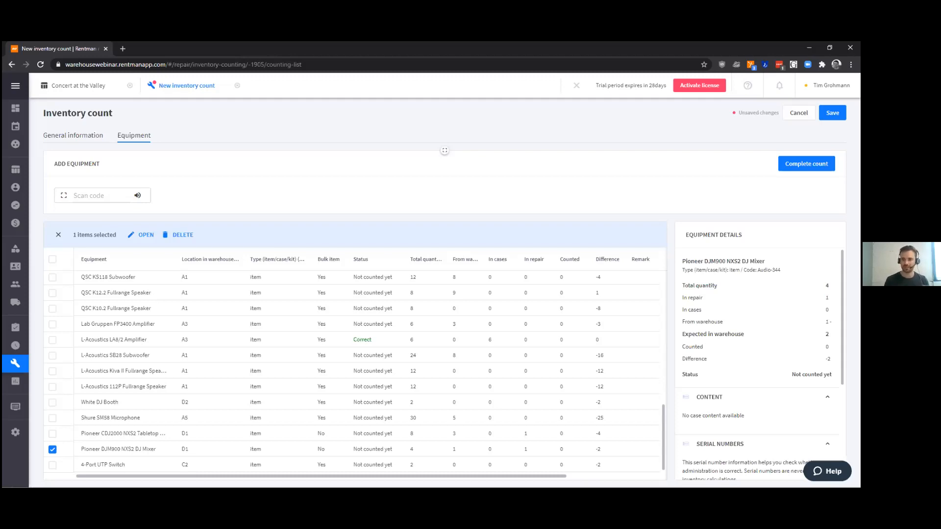
{"action": "double_click", "coordinate": [827, 310]}
{"action": "left_click", "coordinate": [827, 310]}
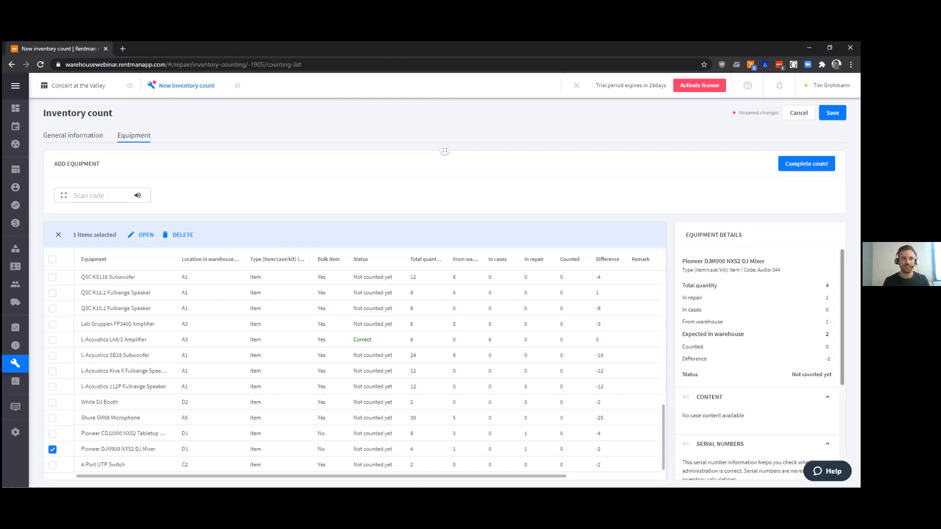
{"action": "double_click", "coordinate": [698, 322]}
{"action": "left_click", "coordinate": [741, 322]}
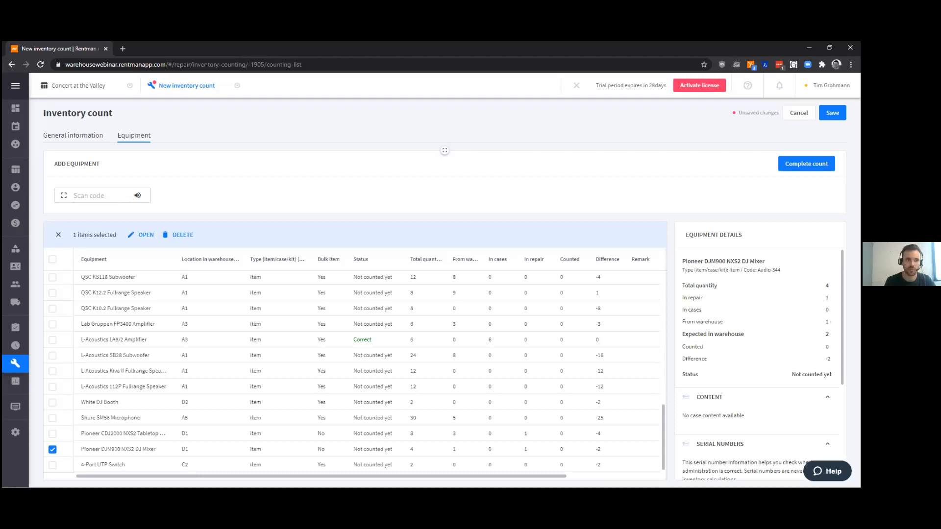
{"action": "double_click", "coordinate": [828, 322]}
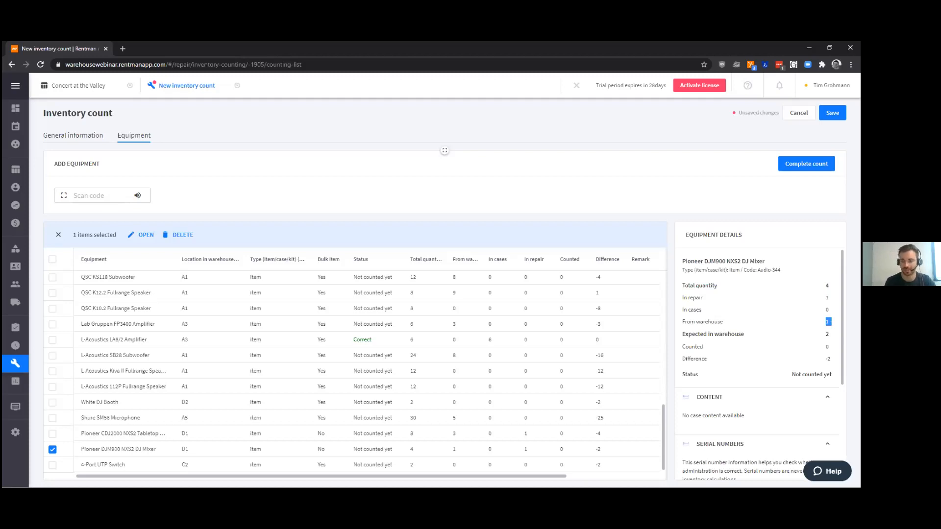
{"action": "left_click", "coordinate": [828, 322]}
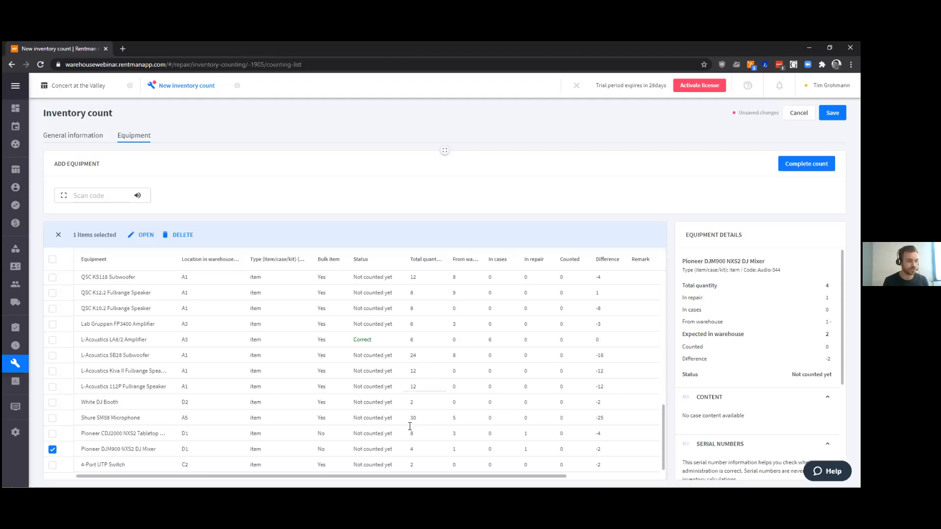
Try to edit the counted quantity of the Pioneer DJM900 NXS2 DJ Mixer, then clear the selection
{"action": "left_click_drag", "start_coordinate": [419, 475], "coordinate": [434, 474]}
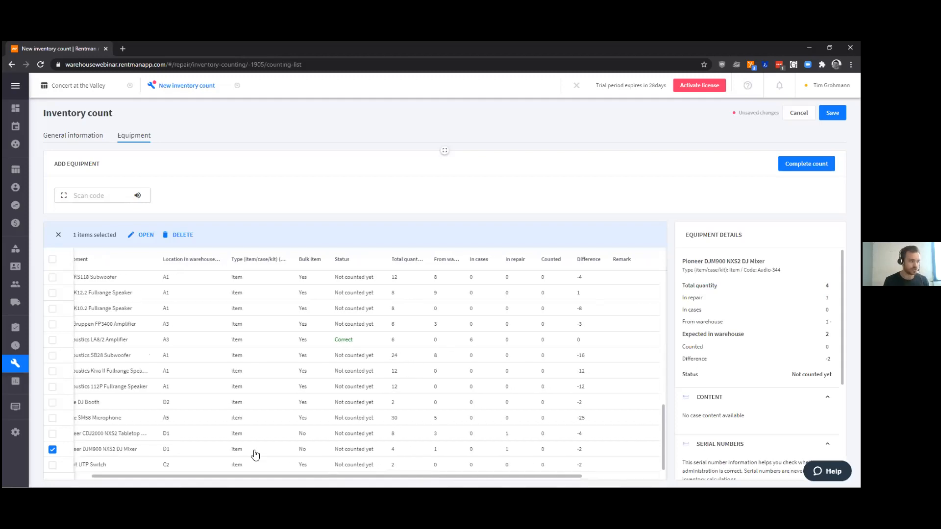
{"action": "left_click", "coordinate": [544, 448]}
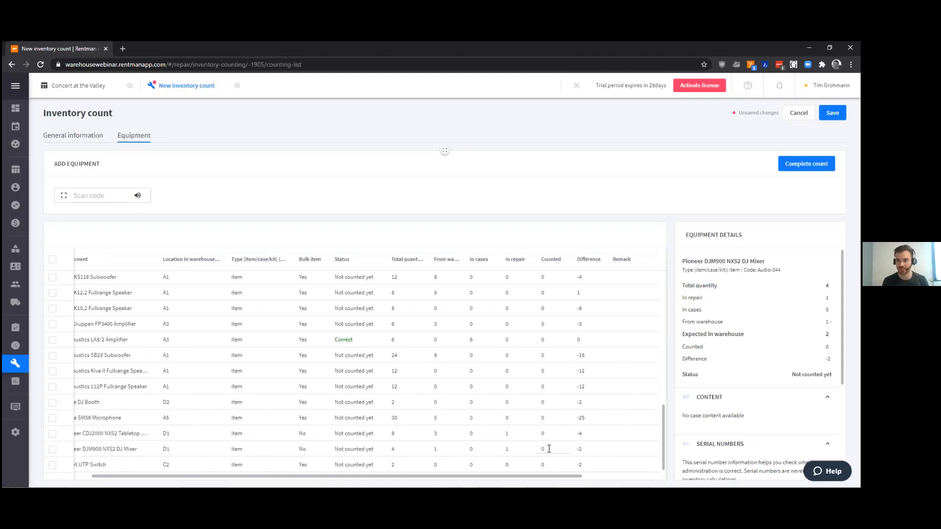
{"action": "left_click", "coordinate": [549, 449]}
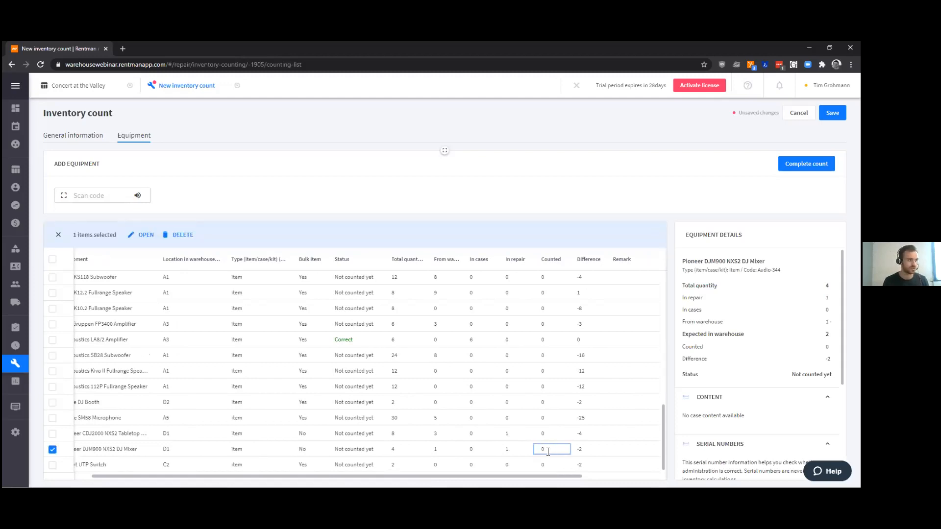
{"action": "left_click", "coordinate": [545, 435]}
{"action": "left_click", "coordinate": [547, 449]}
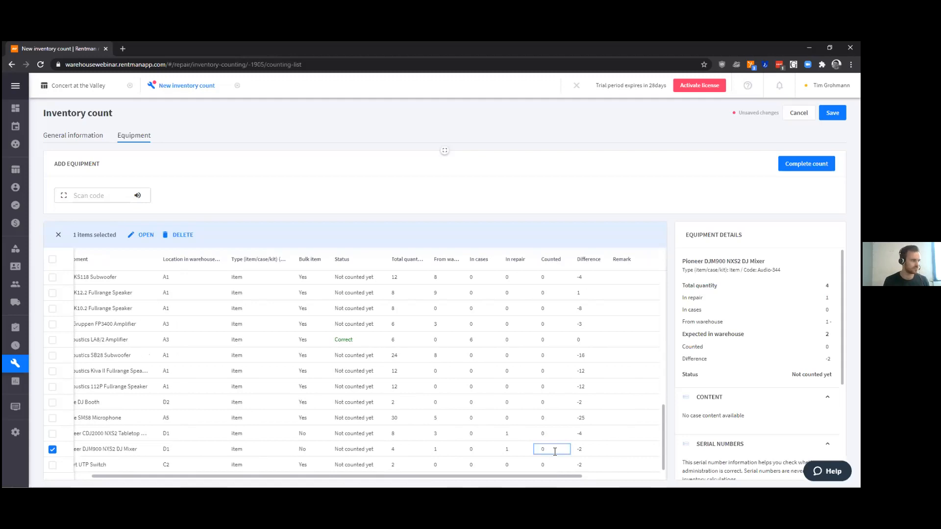
{"action": "left_click", "coordinate": [59, 235]}
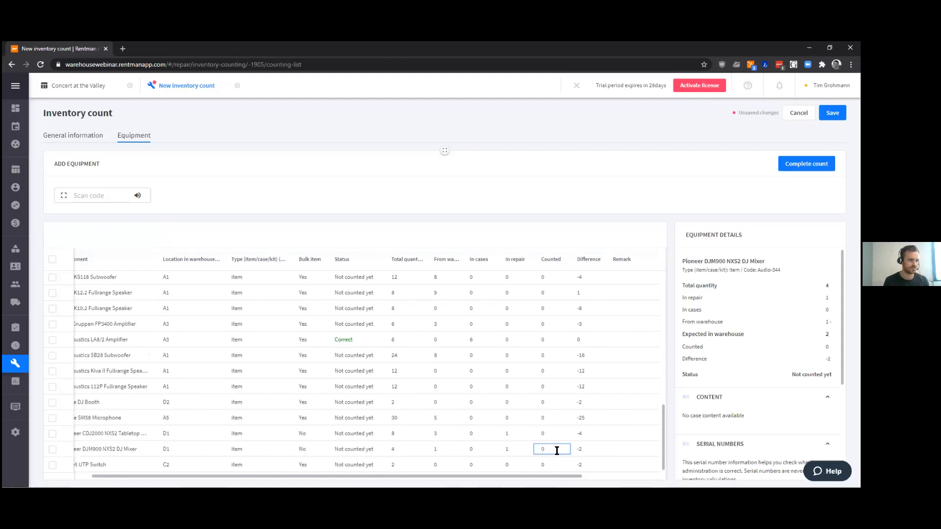
{"action": "mouse_move", "coordinate": [563, 476]}
{"action": "left_mouse_down"}
{"action": "mouse_move", "coordinate": [615, 470]}
{"action": "mouse_move", "coordinate": [547, 473]}
{"action": "left_mouse_up"}
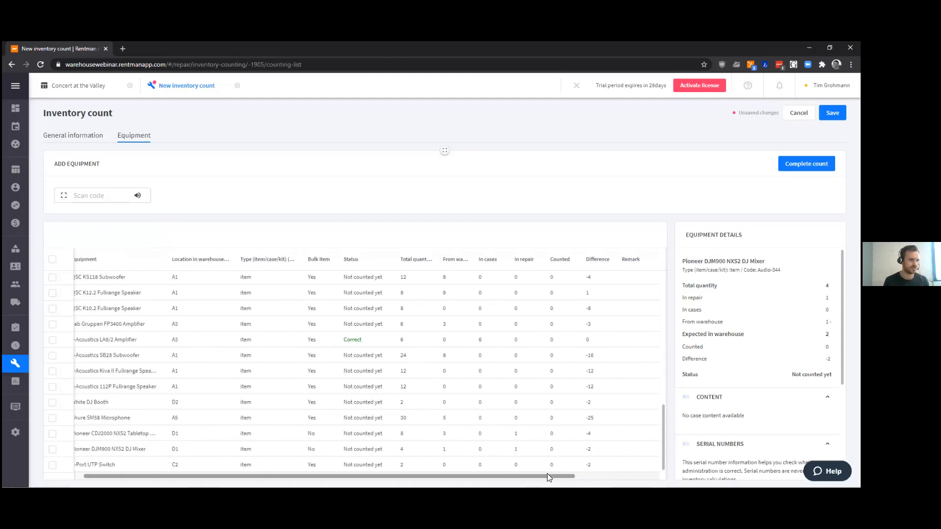
Try to edit the counted quantity of the Pioneer CDJ2000 NXS2 Tabletop CD Player
{"action": "left_click", "coordinate": [558, 434]}
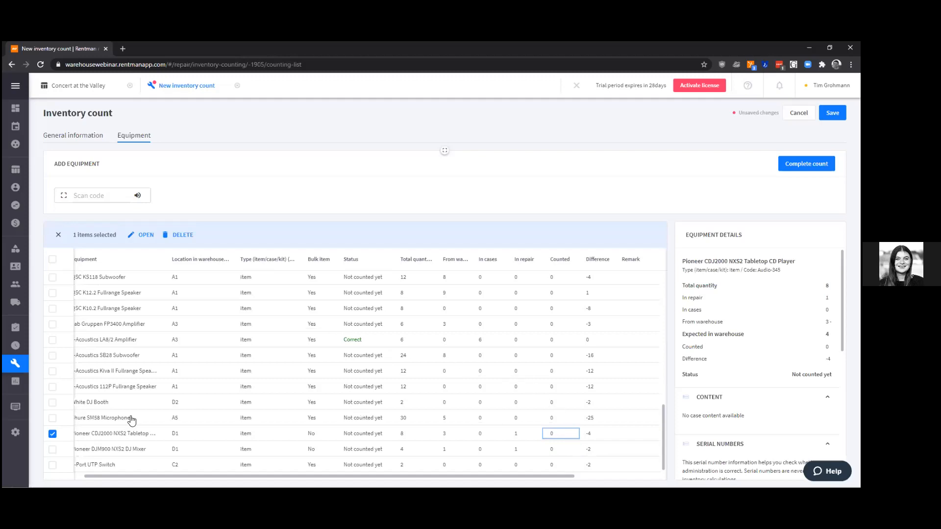
{"action": "left_click", "coordinate": [52, 449]}
{"action": "left_click", "coordinate": [564, 433]}
{"action": "left_click", "coordinate": [559, 418]}
{"action": "key", "text": "Return"}
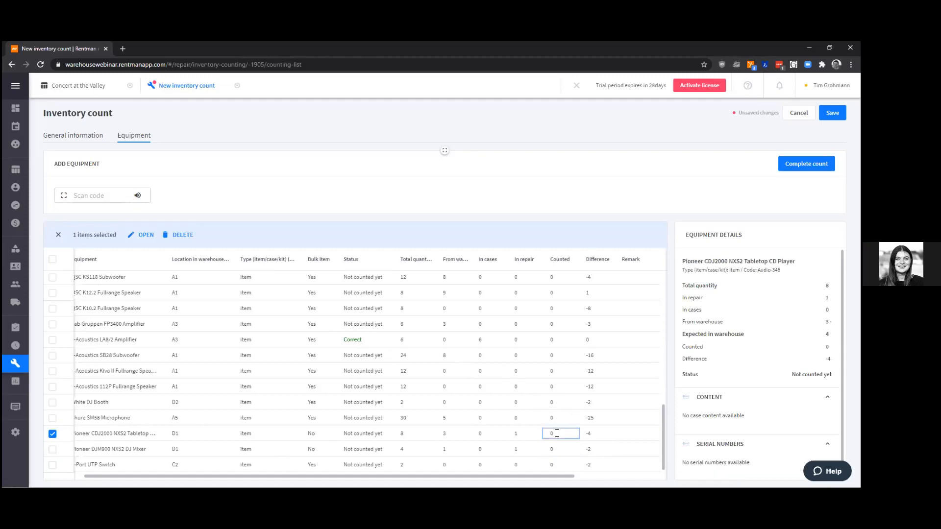
Set the counted quantity of the Shure SM58 Microphone to 25 and deselect the item
{"action": "left_click", "coordinate": [560, 417]}
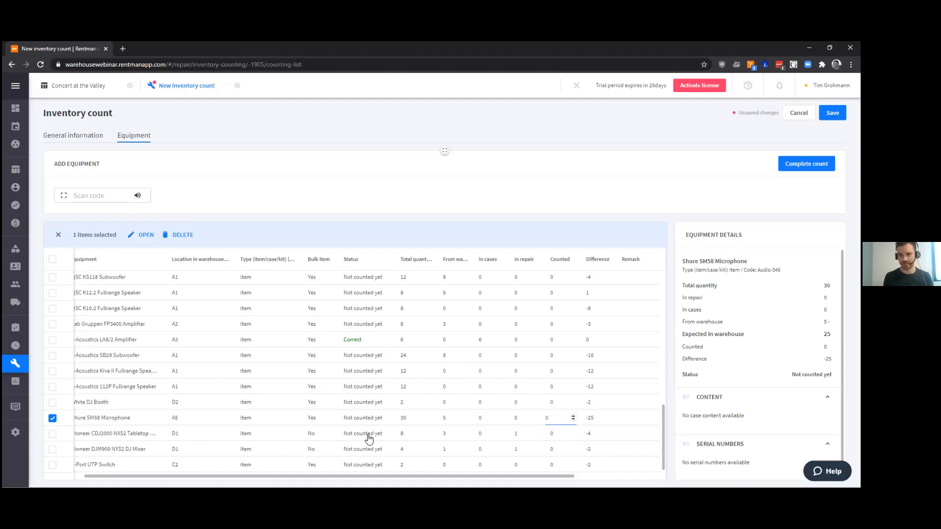
{"action": "left_click_drag", "start_coordinate": [257, 476], "coordinate": [197, 472]}
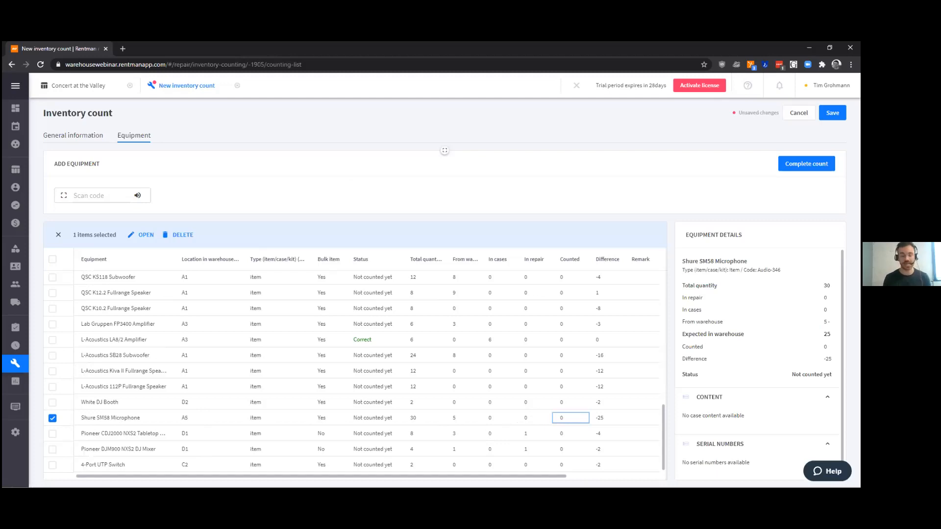
{"action": "left_click", "coordinate": [572, 418]}
{"action": "type", "text": "25"}
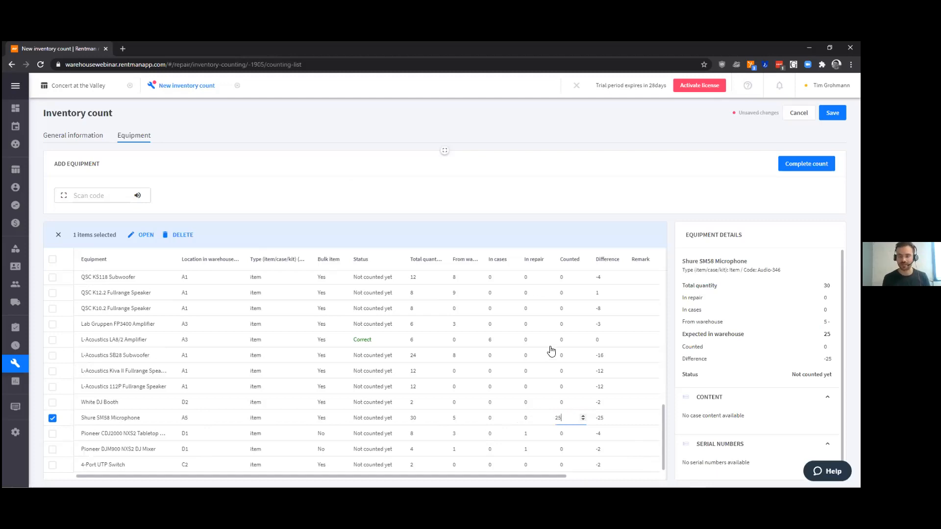
{"action": "left_click", "coordinate": [569, 199]}
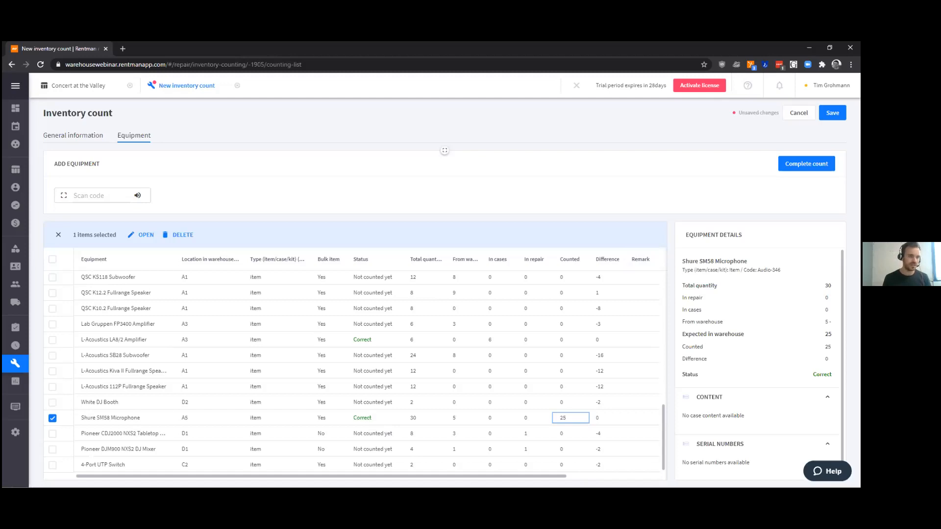
{"action": "left_click", "coordinate": [53, 418]}
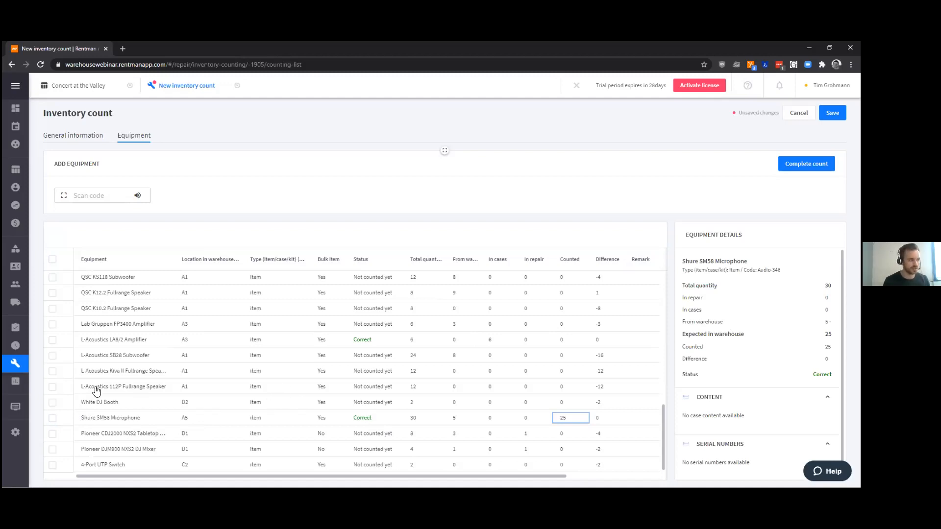
Check the White DJ Booth's total quantity, set its counted quantity to 1, and deselect it
{"action": "left_click", "coordinate": [53, 403]}
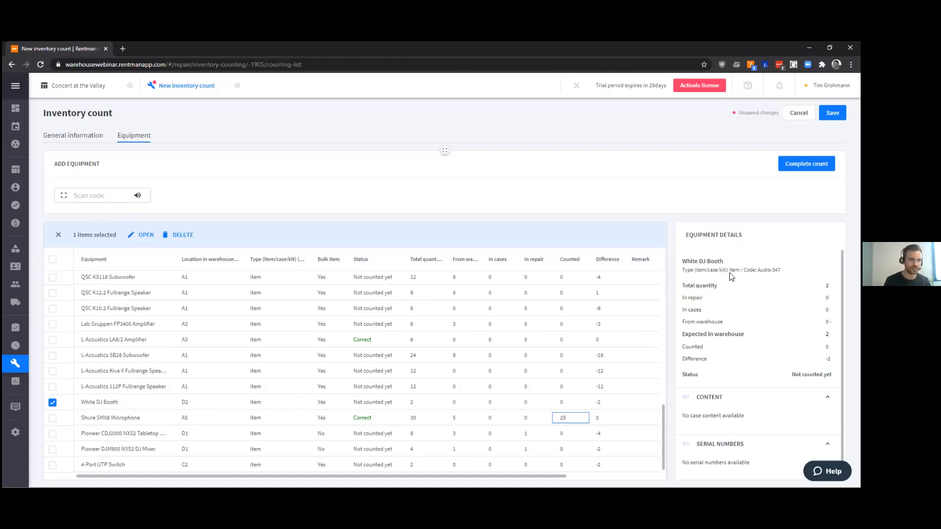
{"action": "double_click", "coordinate": [827, 285]}
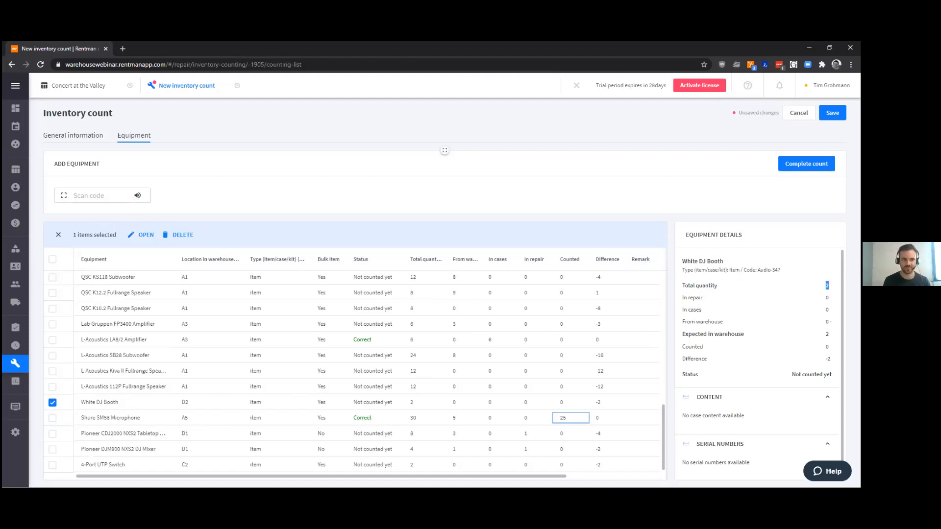
{"action": "left_click", "coordinate": [827, 286]}
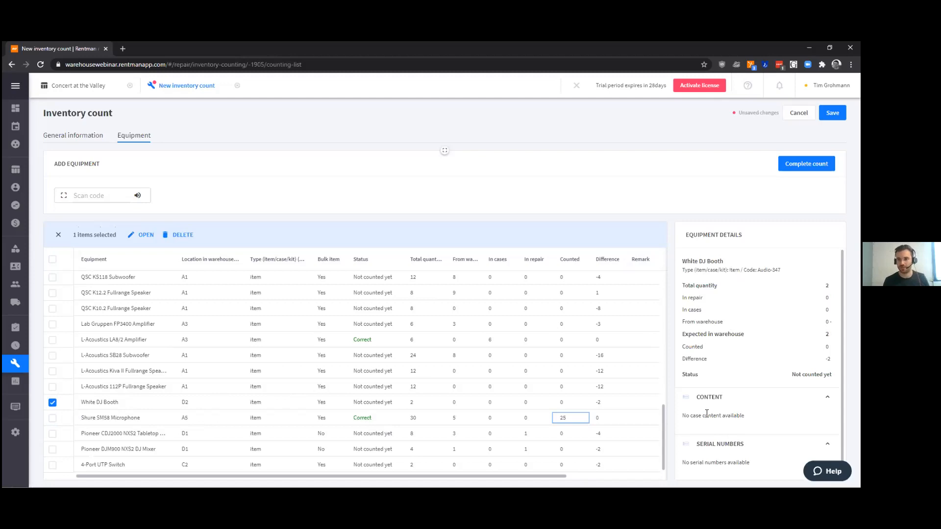
{"action": "left_click", "coordinate": [567, 403]}
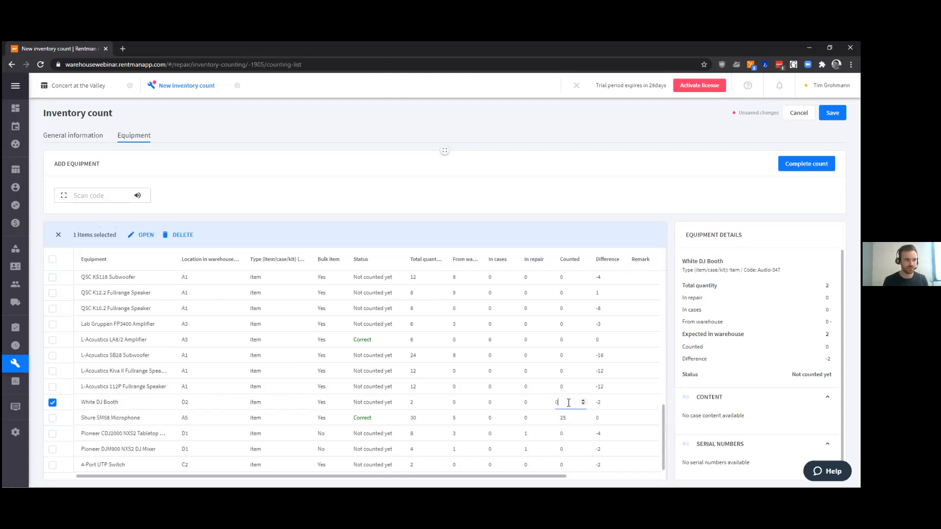
{"action": "key", "text": "Return"}
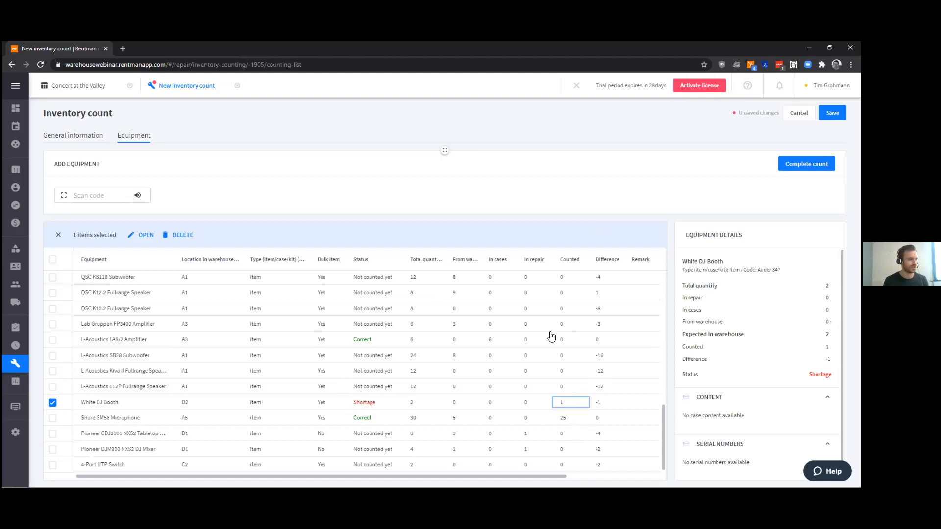
{"action": "left_click", "coordinate": [54, 404]}
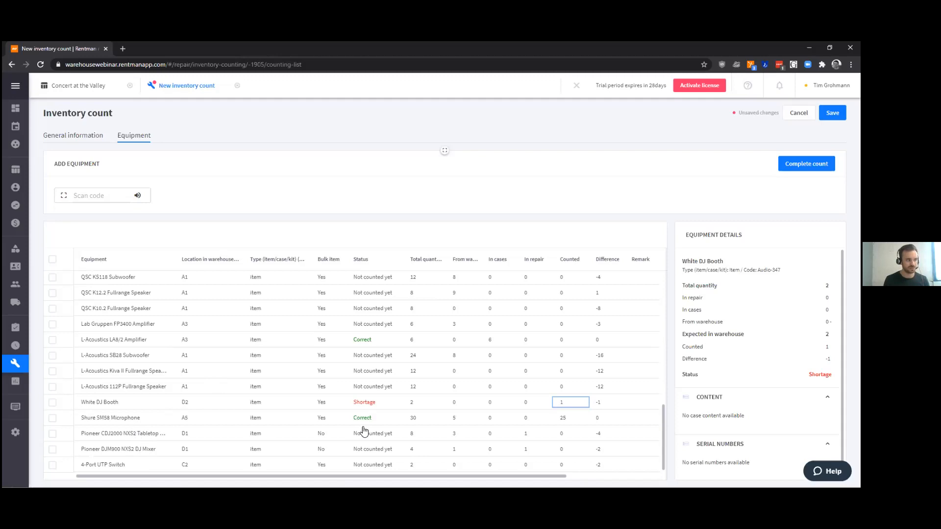
View the Pioneer CDJ2000 NXS2 Tabletop CD Player's details, clear the selection, and review the items earlier in the count list
{"action": "left_click", "coordinate": [567, 431]}
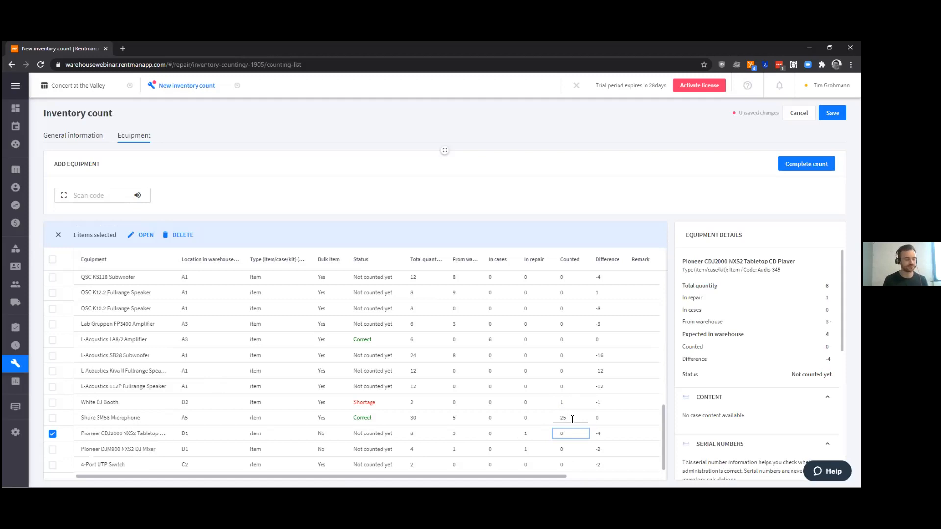
{"action": "left_click", "coordinate": [58, 235]}
{"action": "scroll", "coordinate": [583, 362], "scroll_direction": "up", "scroll_amount": 5}
{"action": "scroll", "coordinate": [577, 344], "scroll_direction": "up", "scroll_amount": 3}
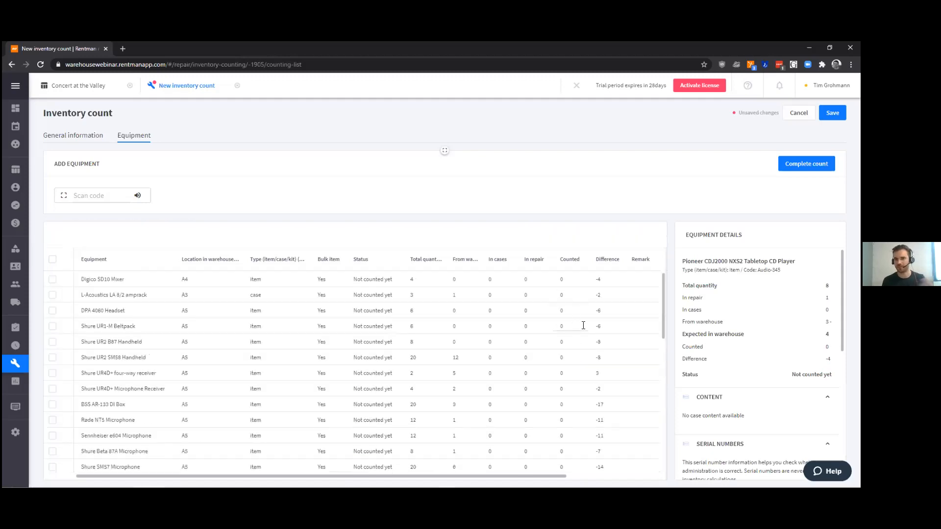
{"action": "scroll", "coordinate": [583, 325], "scroll_direction": "down", "scroll_amount": 3}
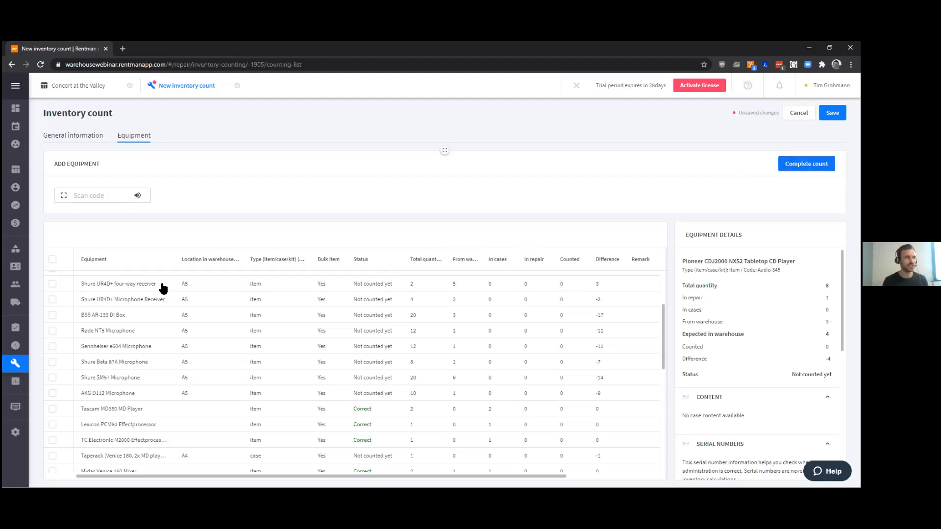
Complete the inventory count, apply its equipment quantity adjustments, and close the count
{"action": "mouse_move", "coordinate": [28, 252]}
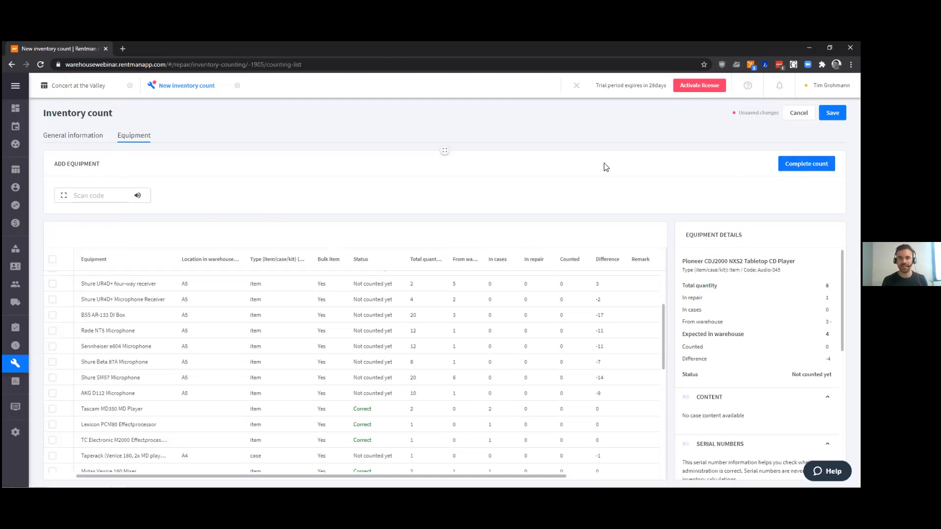
{"action": "mouse_move", "coordinate": [35, 245]}
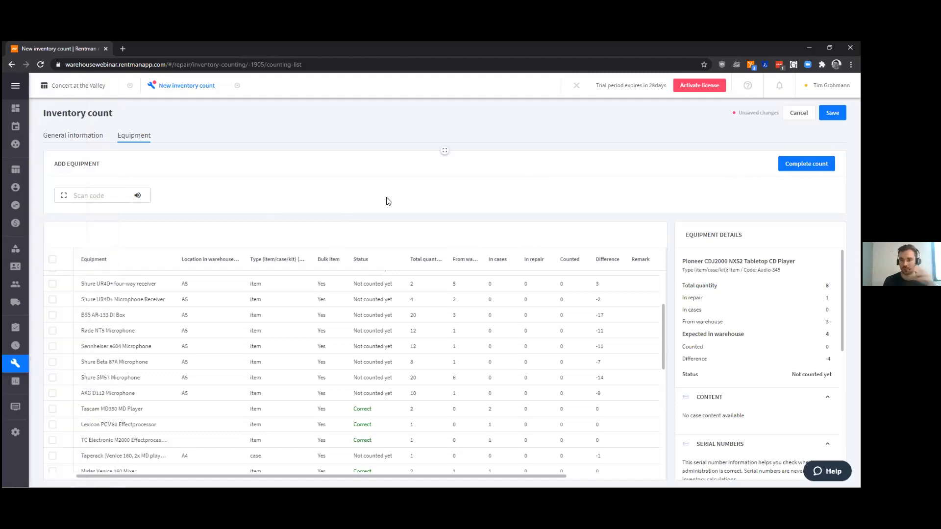
{"action": "scroll", "coordinate": [433, 294], "scroll_direction": "down", "scroll_amount": 10}
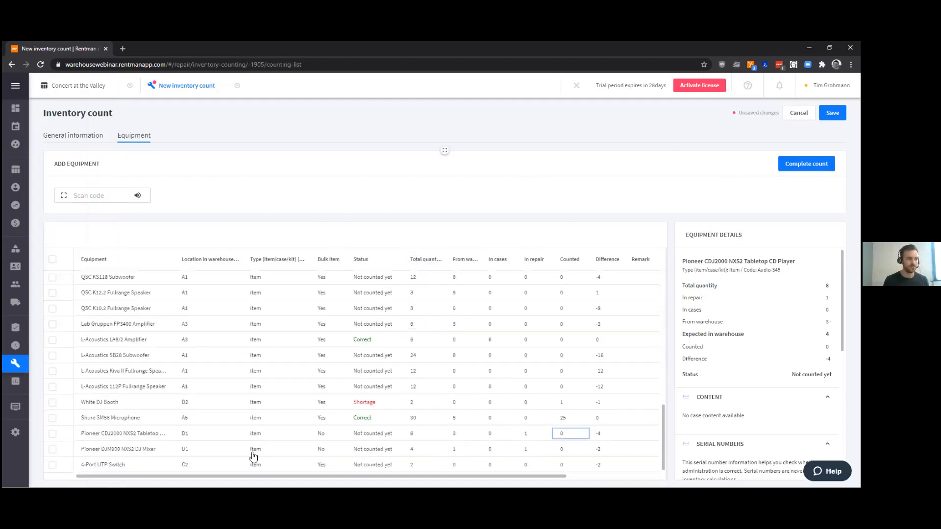
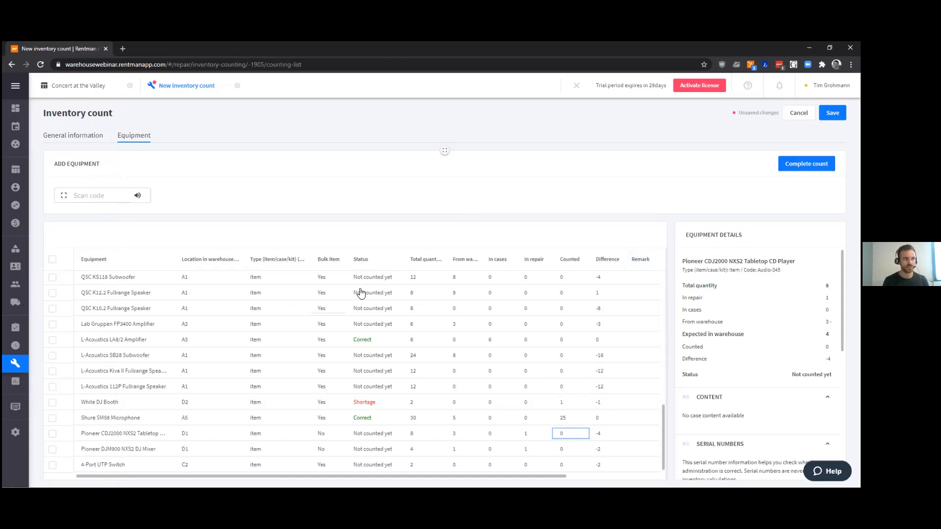
{"action": "scroll", "coordinate": [356, 374], "scroll_direction": "up", "scroll_amount": 10}
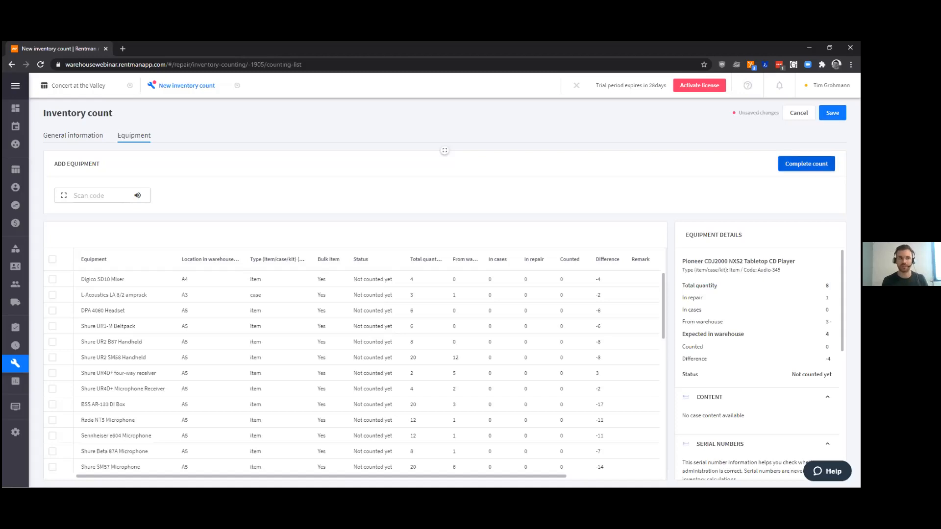
{"action": "left_click", "coordinate": [806, 164]}
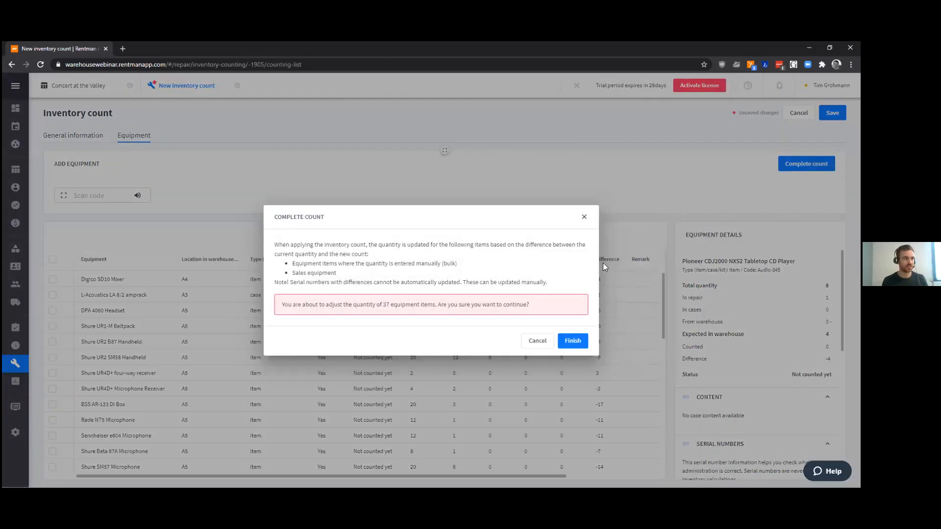
{"action": "left_click", "coordinate": [572, 341]}
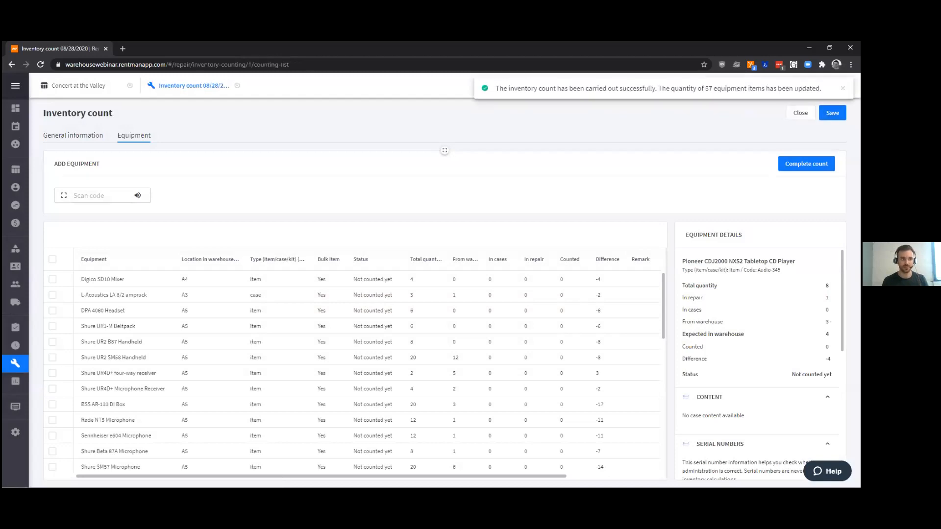
{"action": "left_click", "coordinate": [801, 113]}
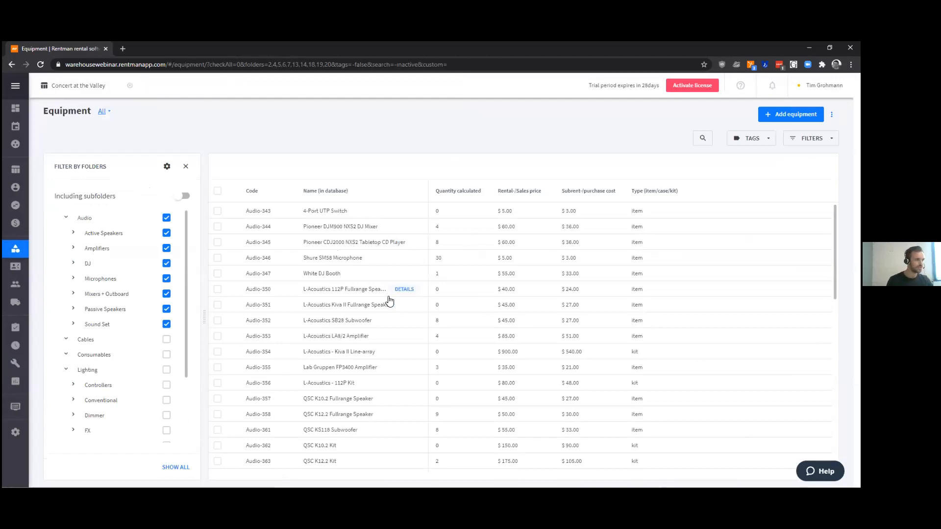
Exclude the Audio parent folder from the equipment folder filter and open the Shure SM58 Microphone's stock overview
{"action": "left_click", "coordinate": [166, 218]}
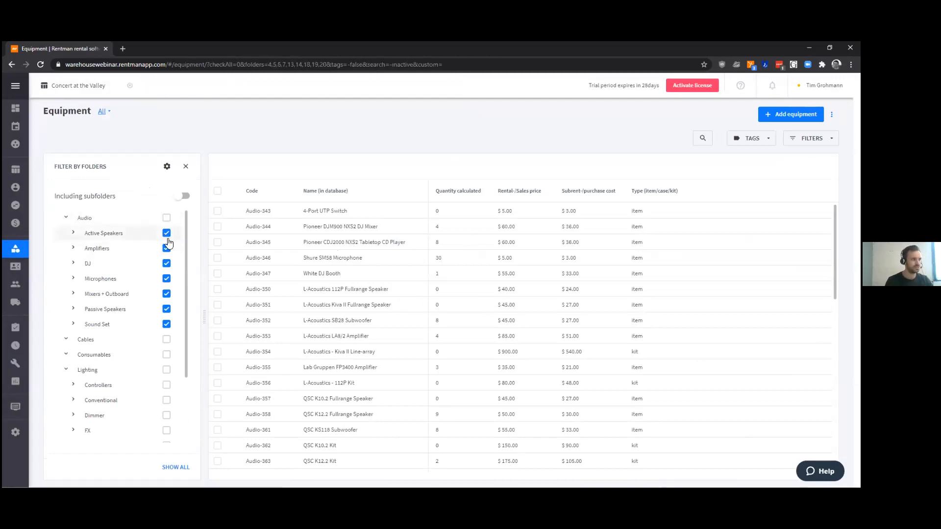
{"action": "left_click", "coordinate": [167, 219]}
{"action": "left_click", "coordinate": [167, 218]}
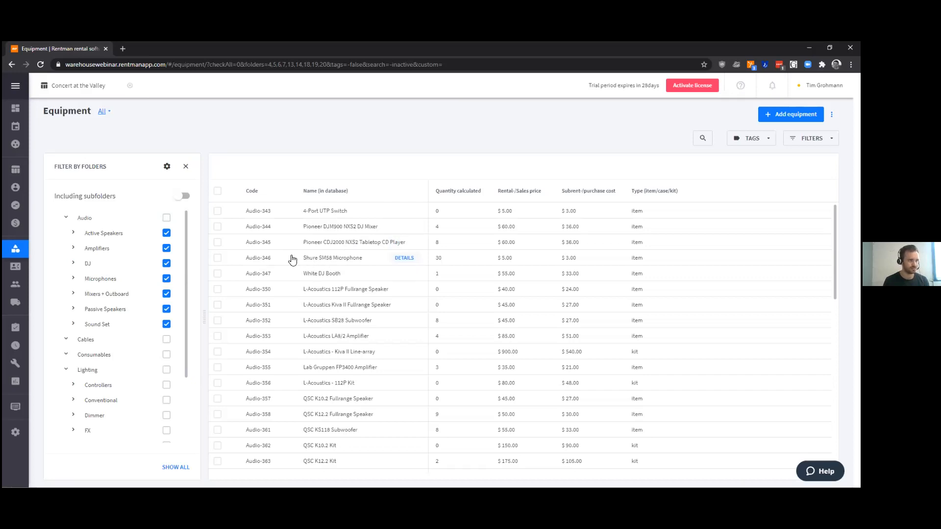
{"action": "left_click", "coordinate": [314, 262]}
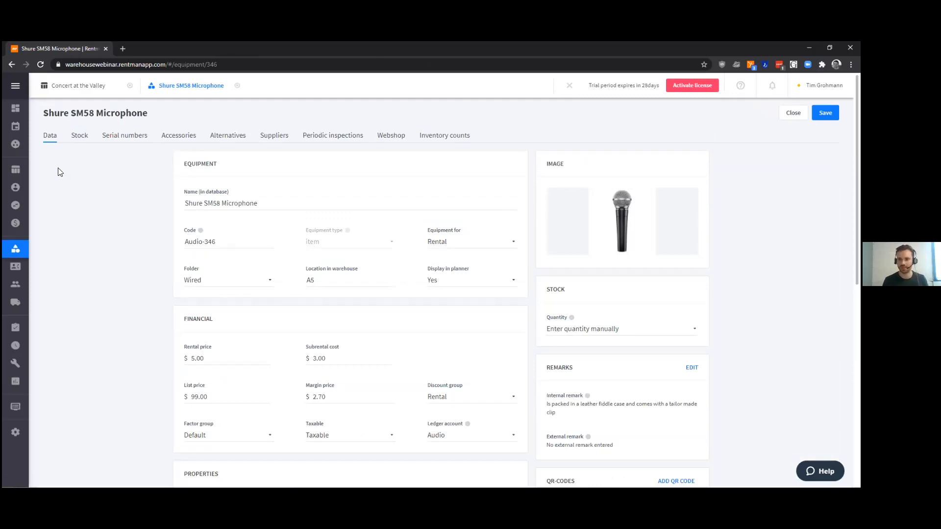
{"action": "left_click", "coordinate": [80, 135]}
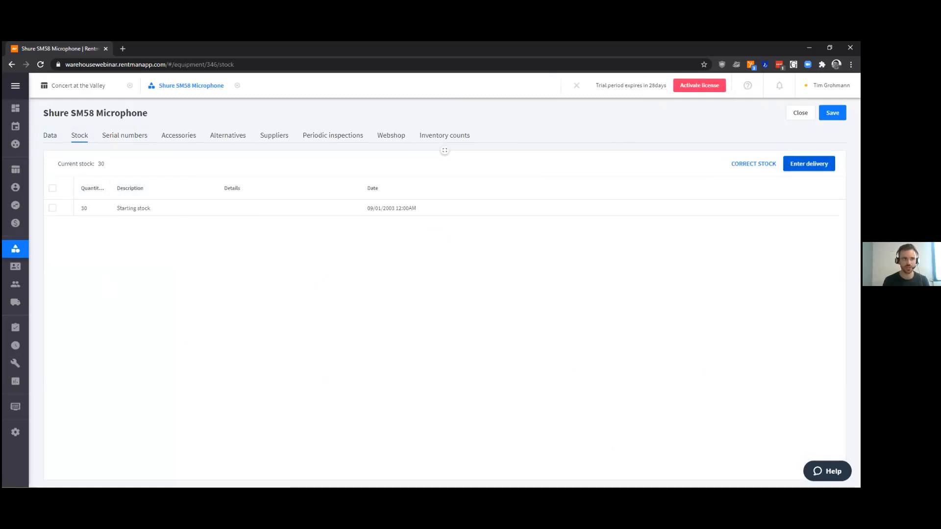
Enter a stock delivery of 10 Shure SM58 Microphones dated 2020-09-14 and deselect the new entry
{"action": "left_click", "coordinate": [809, 163]}
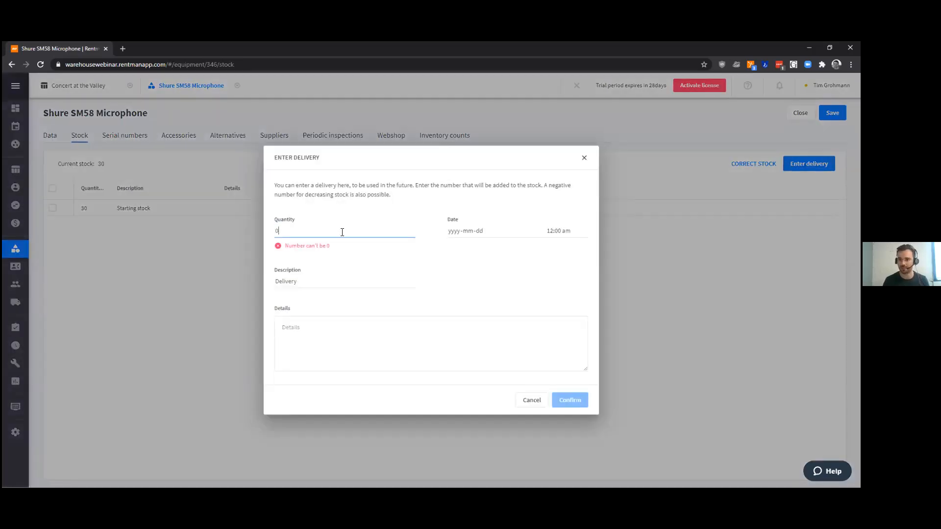
{"action": "key", "text": "BackSpace"}
{"action": "type", "text": "10"}
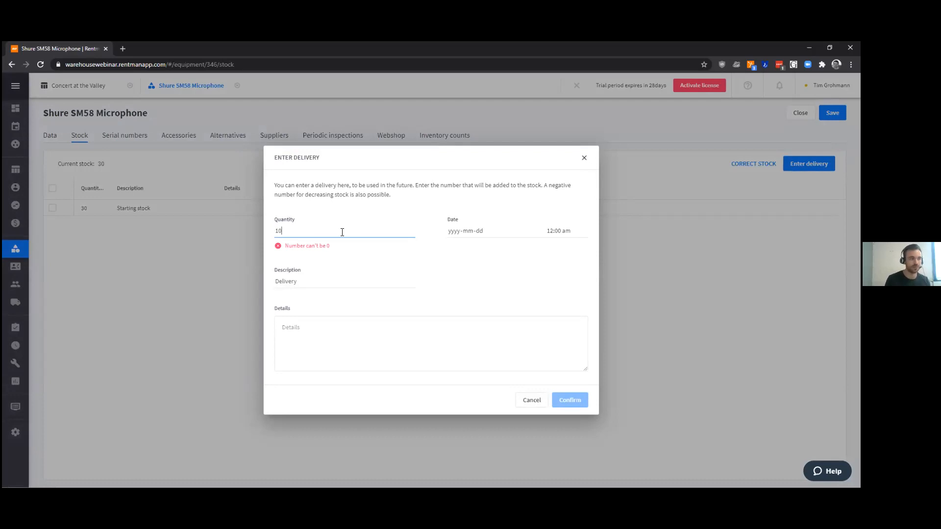
{"action": "left_click", "coordinate": [503, 253]}
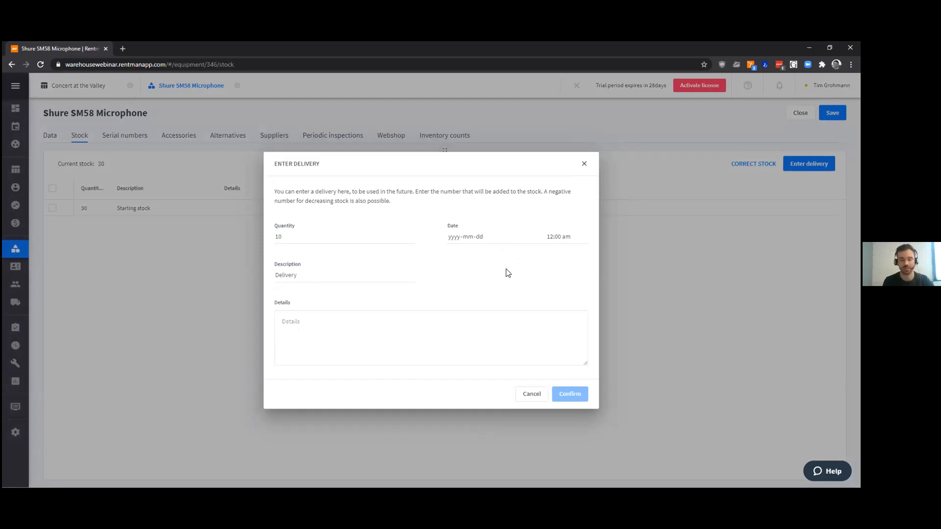
{"action": "left_click", "coordinate": [480, 237]}
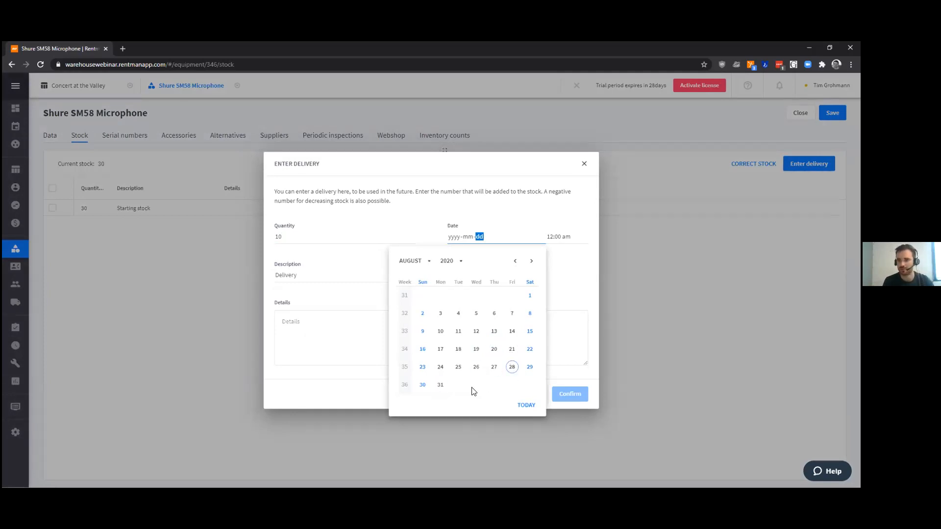
{"action": "left_click", "coordinate": [531, 260]}
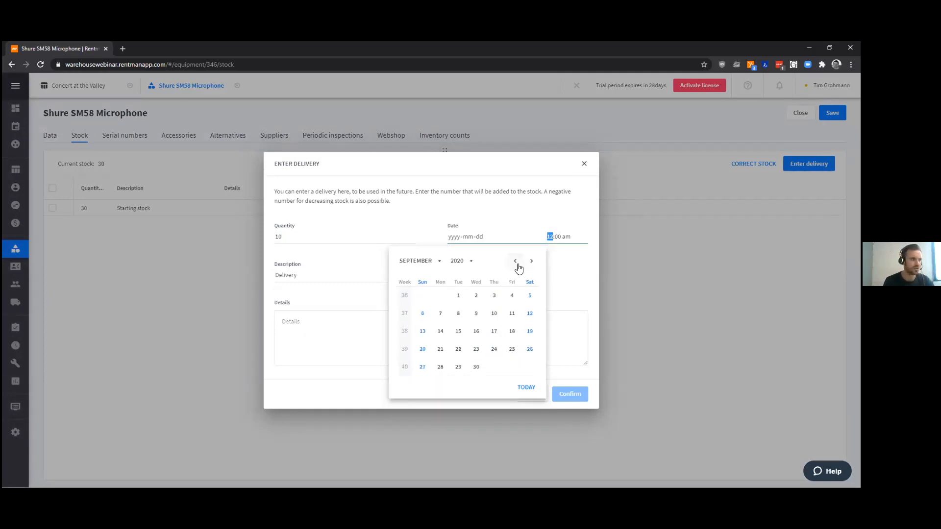
{"action": "left_click", "coordinate": [440, 332]}
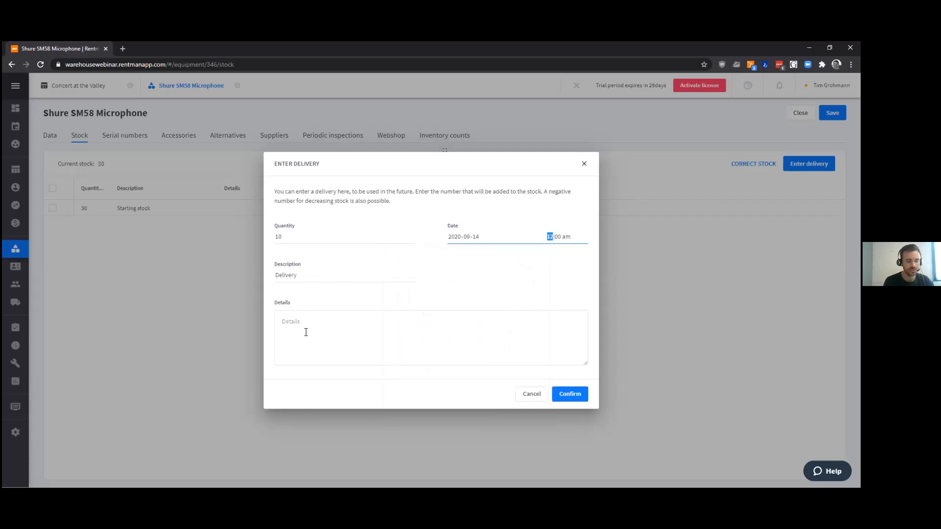
{"action": "left_click", "coordinate": [451, 280]}
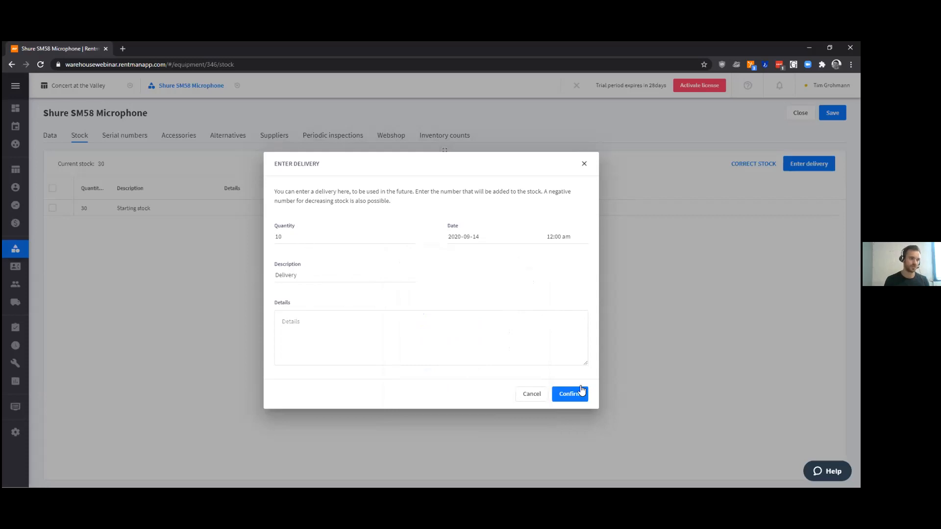
{"action": "left_click", "coordinate": [567, 396]}
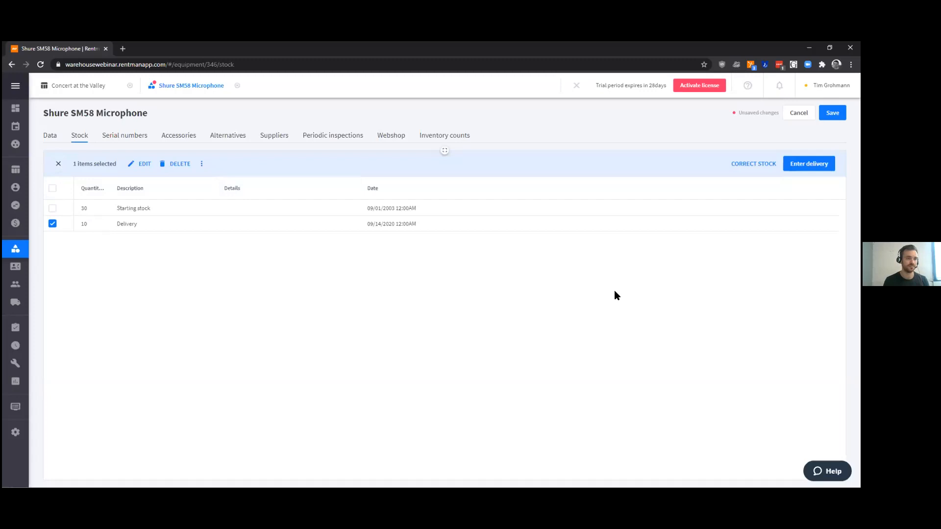
{"action": "left_click", "coordinate": [58, 164]}
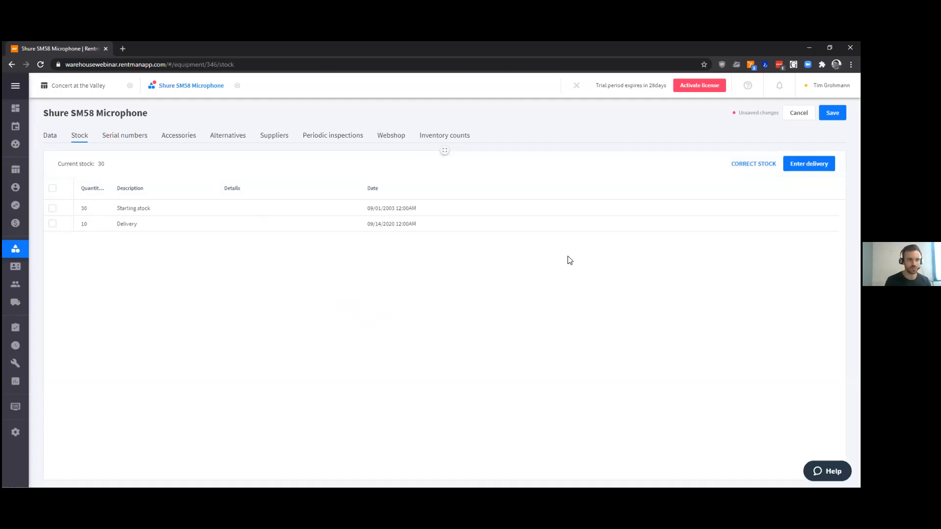
Correct the Shure SM58 Microphone's stock to 25 with the description "Items too old" and deselect the correction entry
{"action": "left_click", "coordinate": [759, 168]}
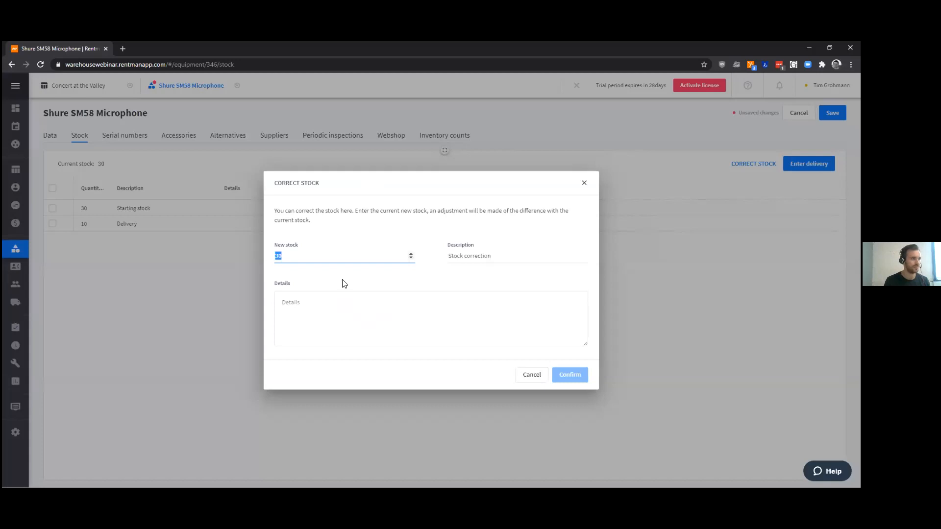
{"action": "left_click", "coordinate": [311, 256]}
{"action": "left_click_drag", "start_coordinate": [360, 181], "coordinate": [374, 170]}
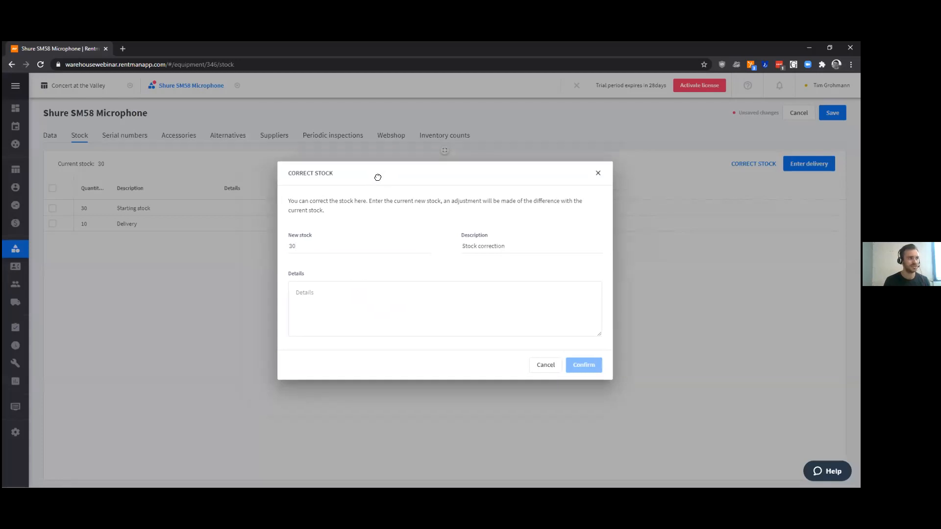
{"action": "left_click", "coordinate": [307, 245]}
{"action": "key", "text": "BackSpace"}
{"action": "key", "text": "BackSpace"}
{"action": "type", "text": "25"}
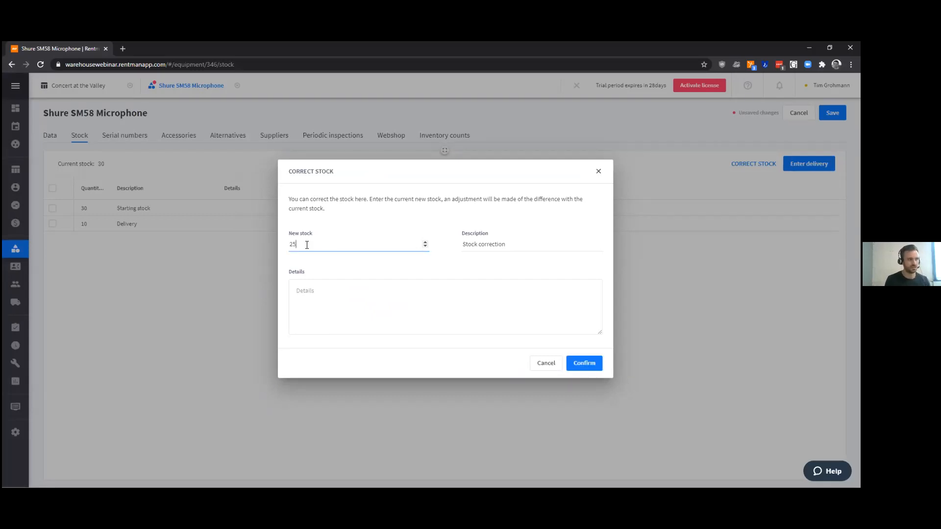
{"action": "triple_click", "coordinate": [491, 245]}
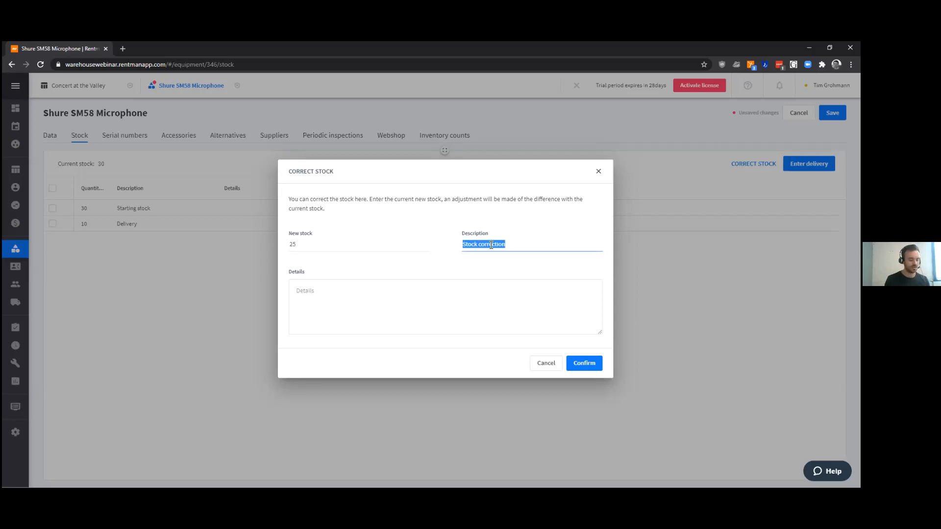
{"action": "type", "text": "Items too old"}
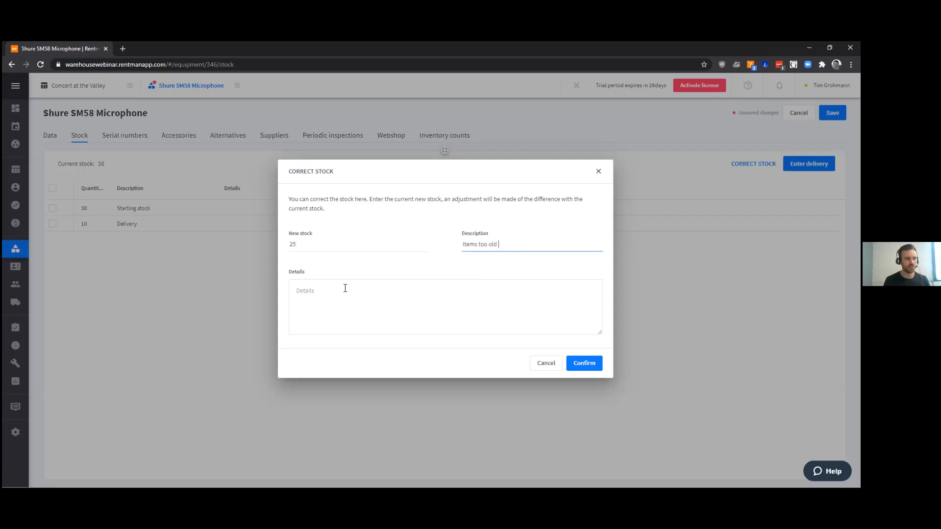
{"action": "left_click", "coordinate": [584, 363]}
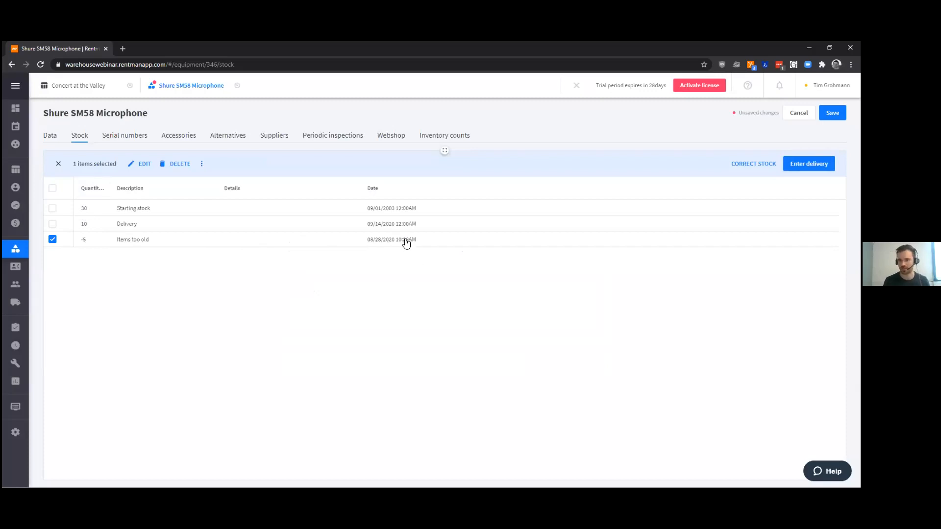
{"action": "left_click", "coordinate": [52, 240]}
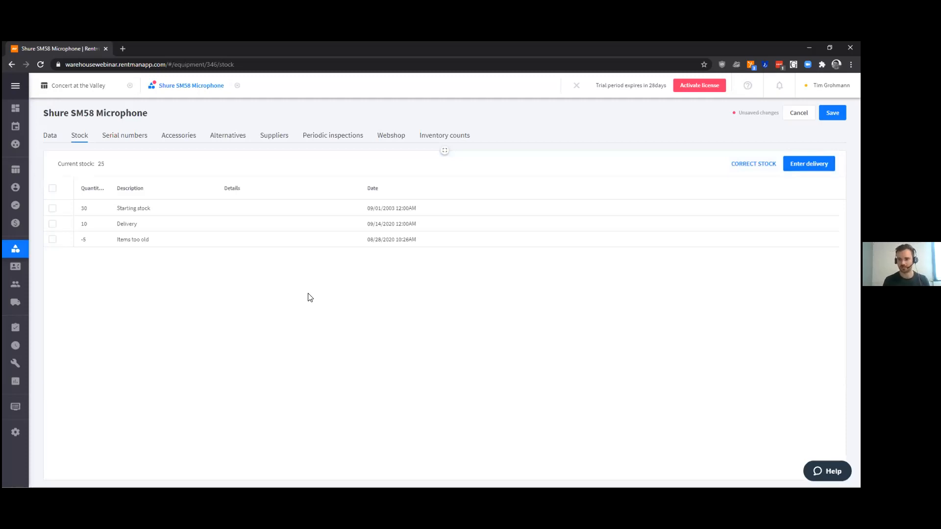
Check the Shure SM58 Microphone's serial numbers, and filter the equipment list to the DJ folder
{"action": "left_click", "coordinate": [119, 141]}
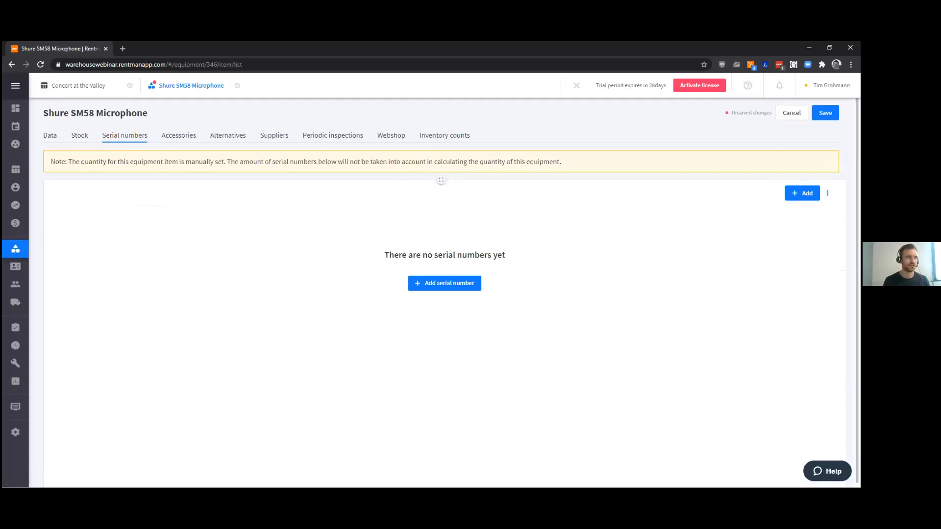
{"action": "left_click", "coordinate": [35, 265]}
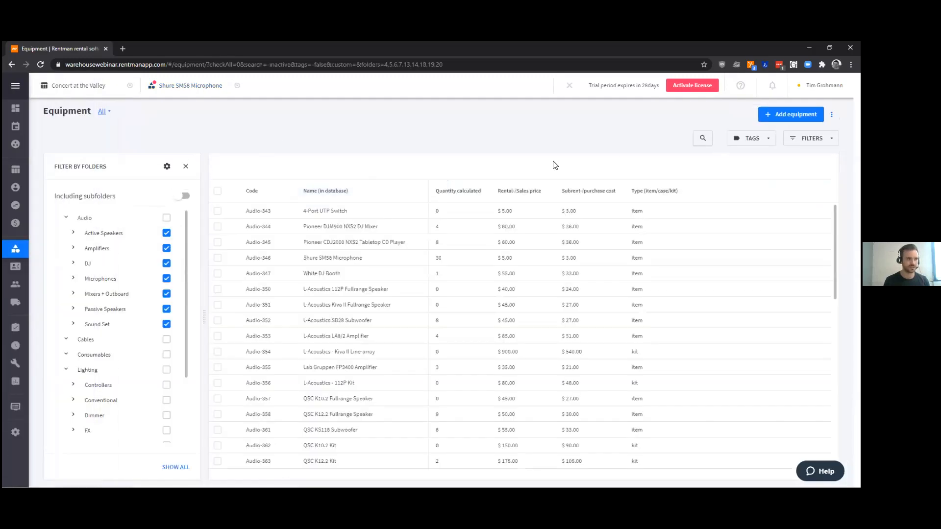
{"action": "scroll", "coordinate": [327, 317], "scroll_direction": "down", "scroll_amount": 5}
{"action": "left_click", "coordinate": [96, 264]}
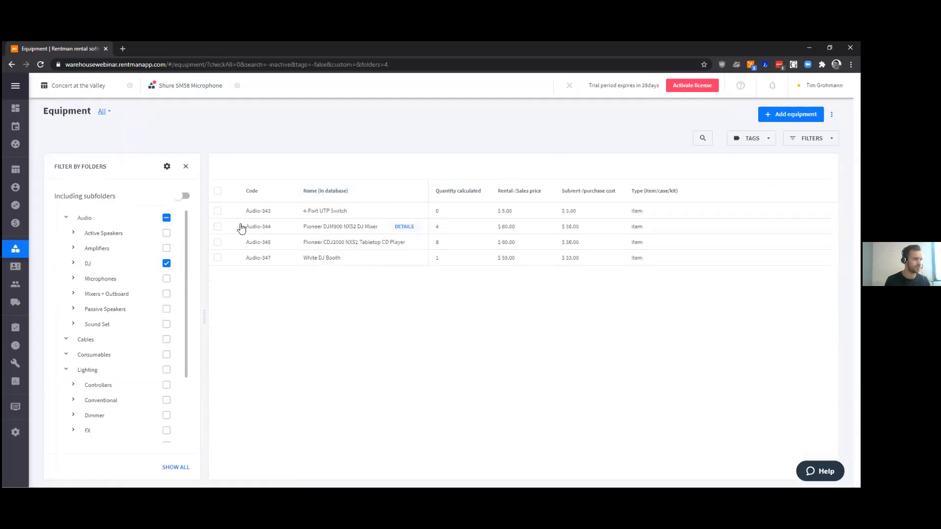
Start a new serial number entry for the Pioneer DJM900 NXS2 DJ Mixer with internal reference 005 and serial number 54134581
{"action": "double_click", "coordinate": [333, 230]}
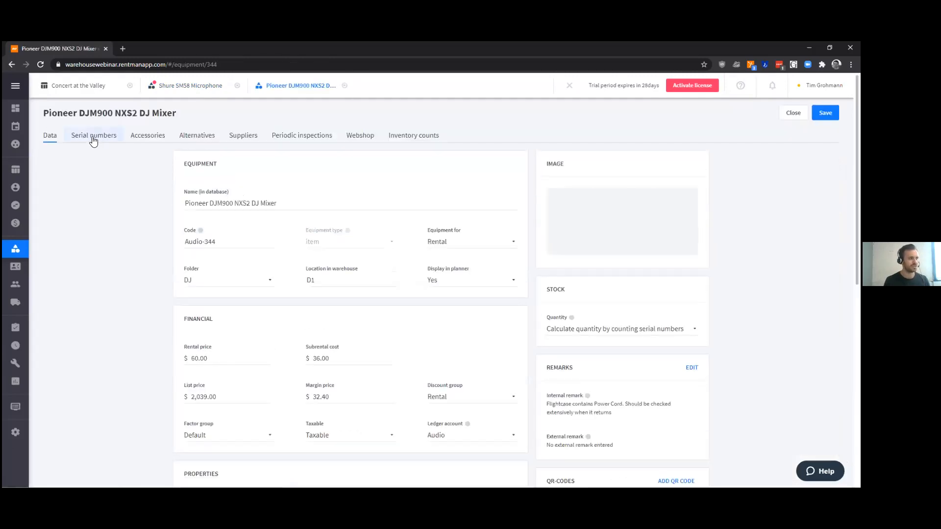
{"action": "left_click", "coordinate": [116, 138]}
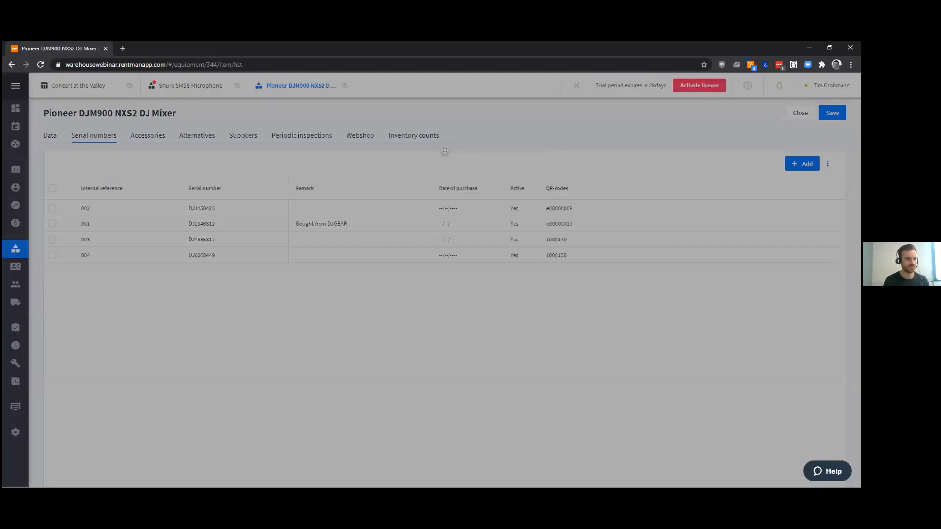
{"action": "left_click", "coordinate": [348, 154]}
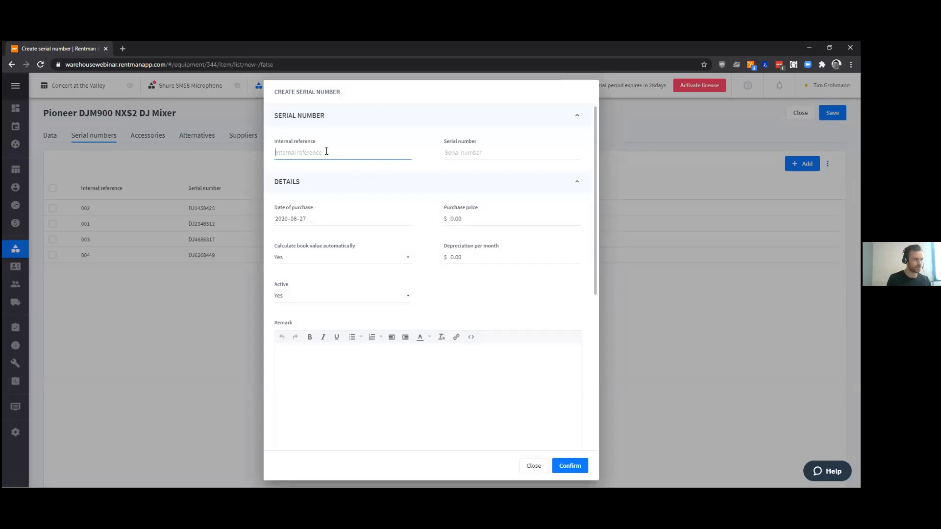
{"action": "type", "text": "005"}
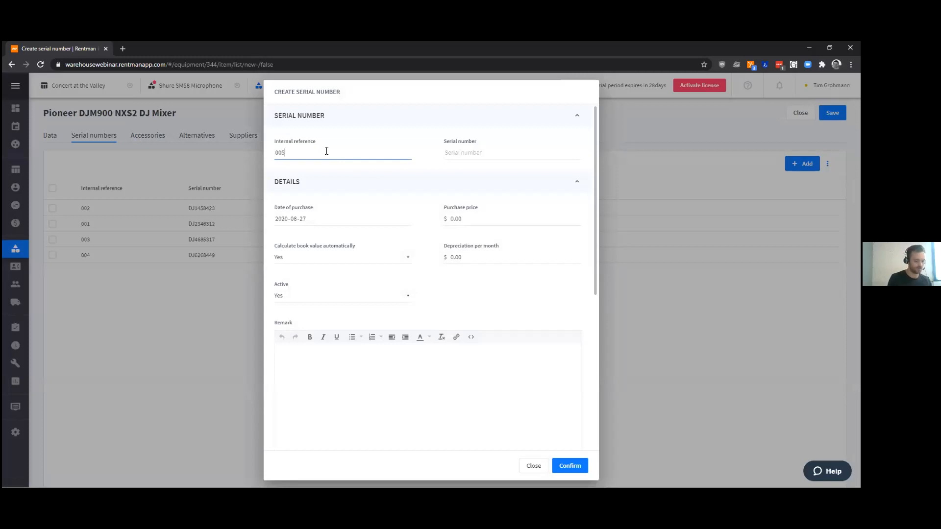
{"action": "left_click", "coordinate": [473, 153]}
{"action": "type", "text": "54134581"}
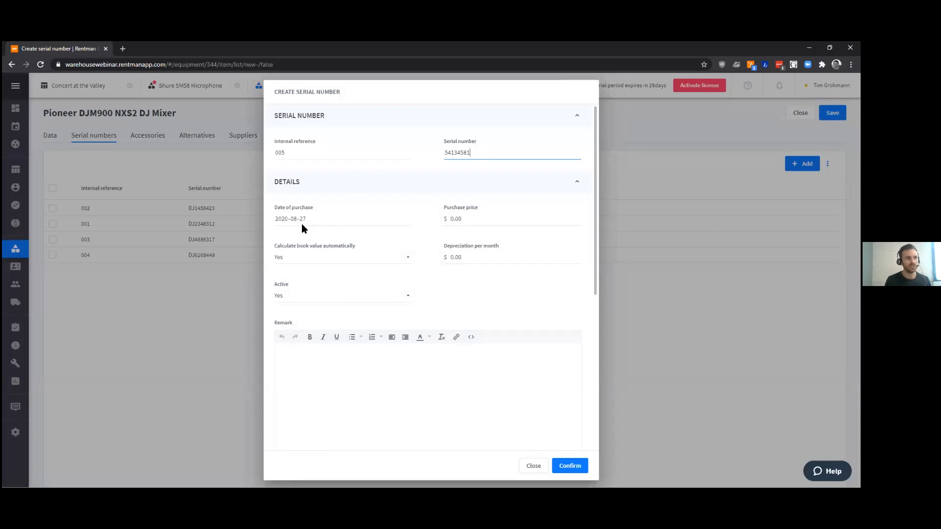
Set the entry's purchase date to 2020-09-30 and purchase price to $250, save it to the list and deselect it
{"action": "left_click", "coordinate": [304, 218]}
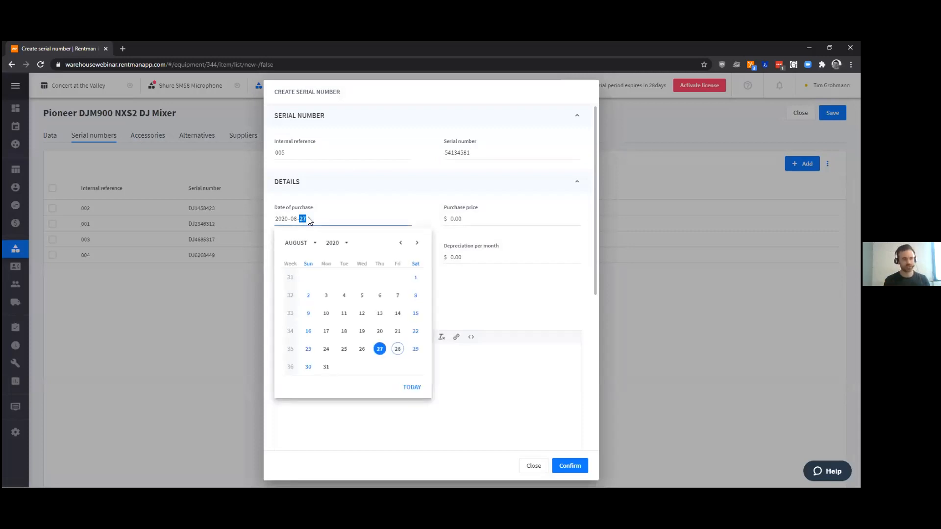
{"action": "left_click", "coordinate": [417, 243]}
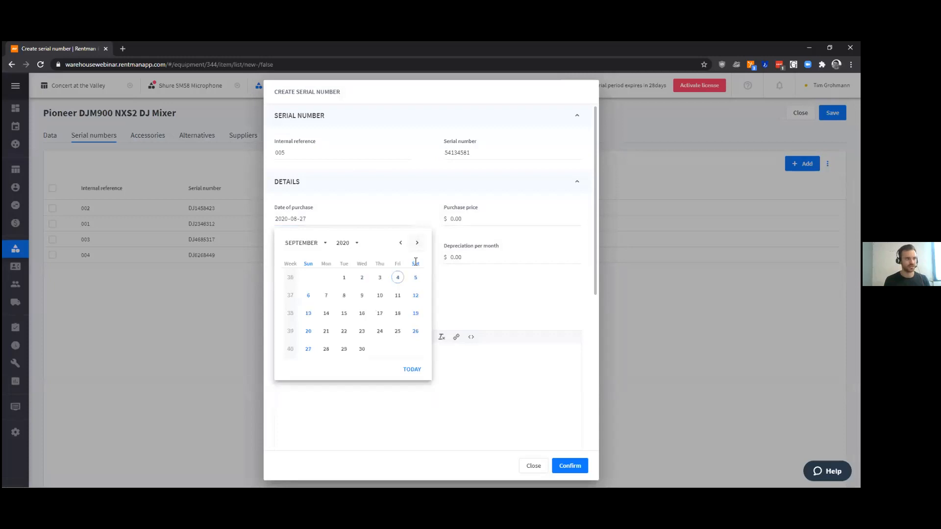
{"action": "left_click", "coordinate": [361, 349]}
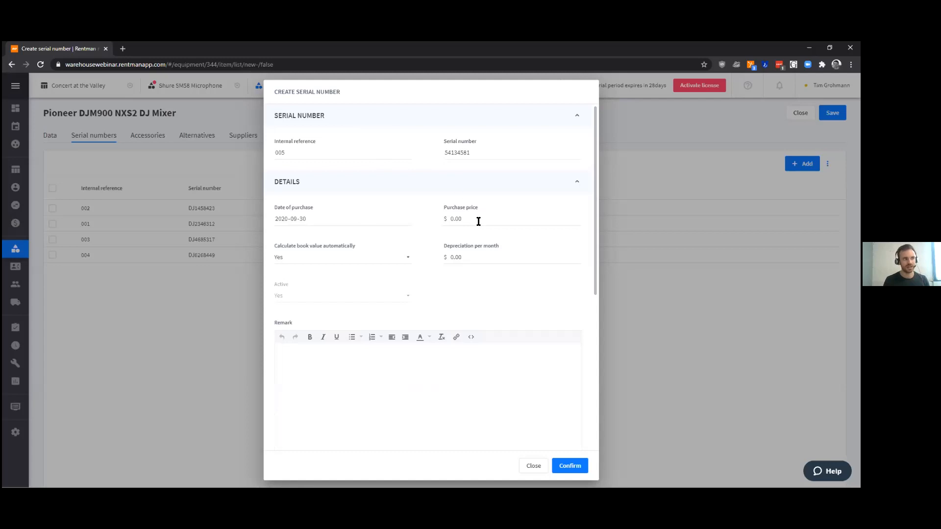
{"action": "left_click", "coordinate": [446, 219]}
{"action": "type", "text": "250"}
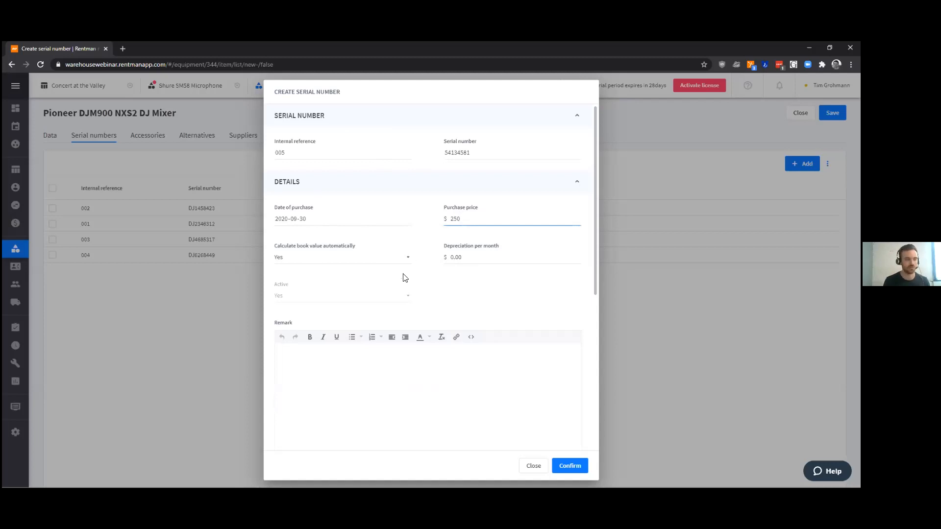
{"action": "left_click", "coordinate": [583, 466]}
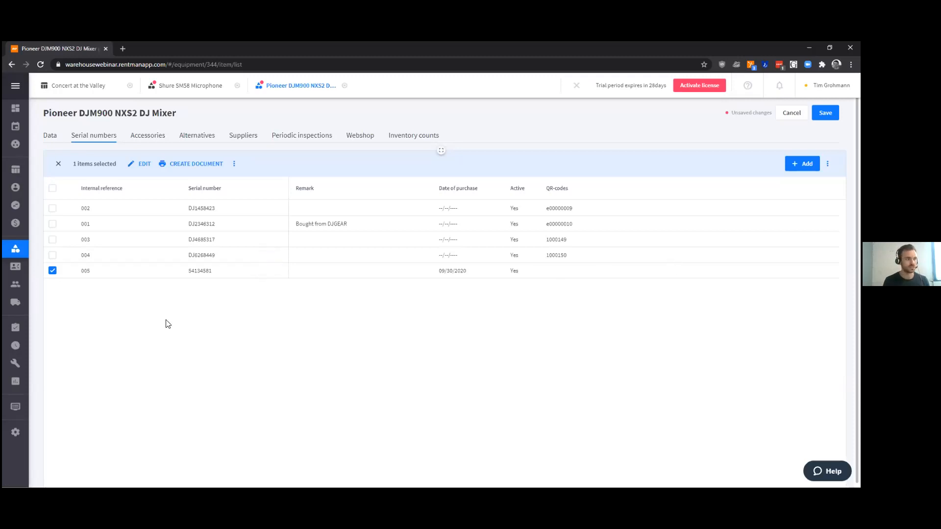
{"action": "left_click", "coordinate": [52, 271]}
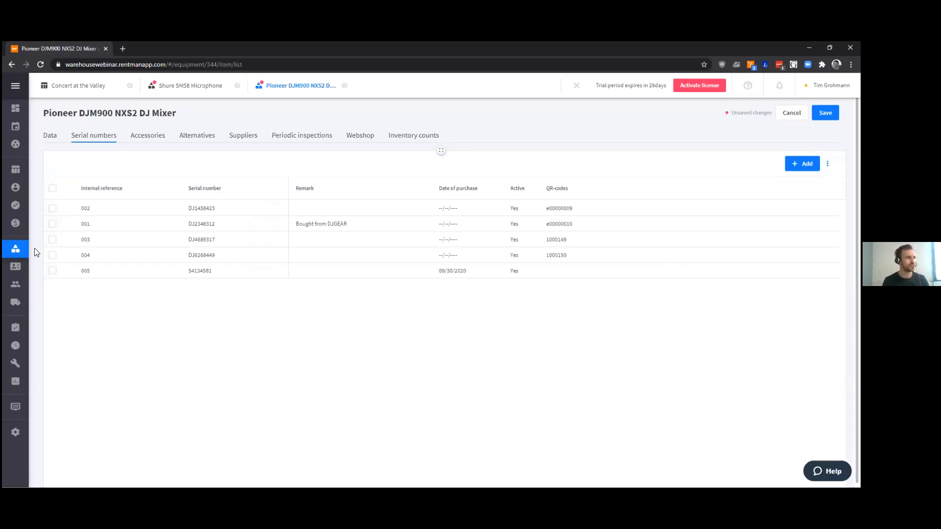
Try to set the DJ mixer's serial number entry with internal reference 001 to inactive, and deselect the entry
{"action": "left_click", "coordinate": [53, 225]}
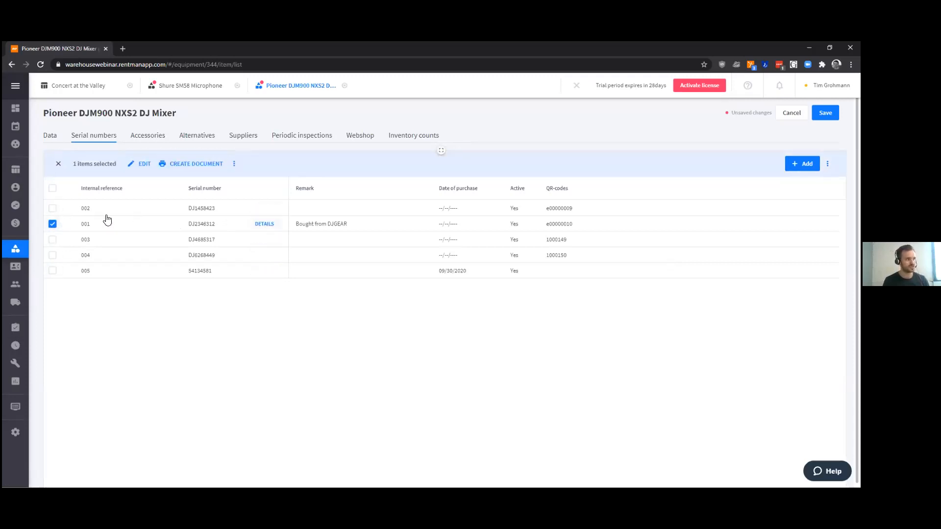
{"action": "left_click", "coordinate": [147, 163]}
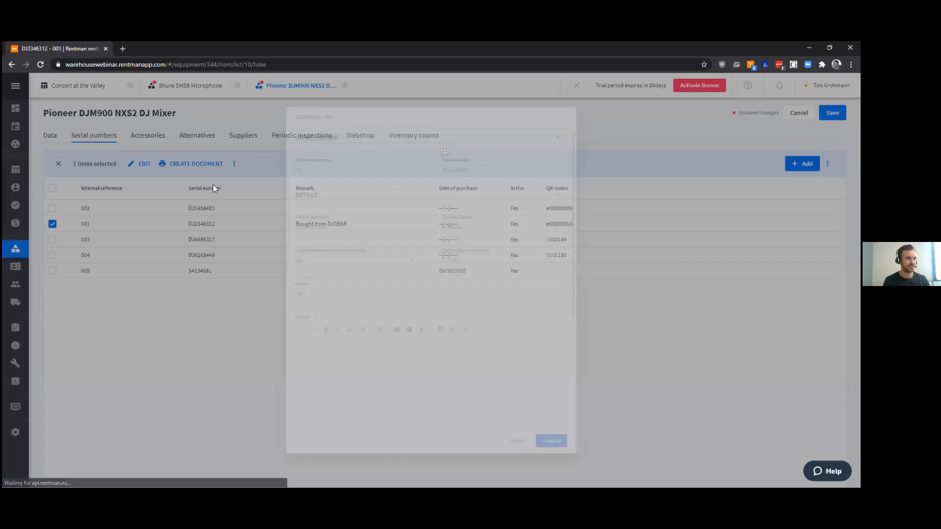
{"action": "left_click", "coordinate": [294, 295]}
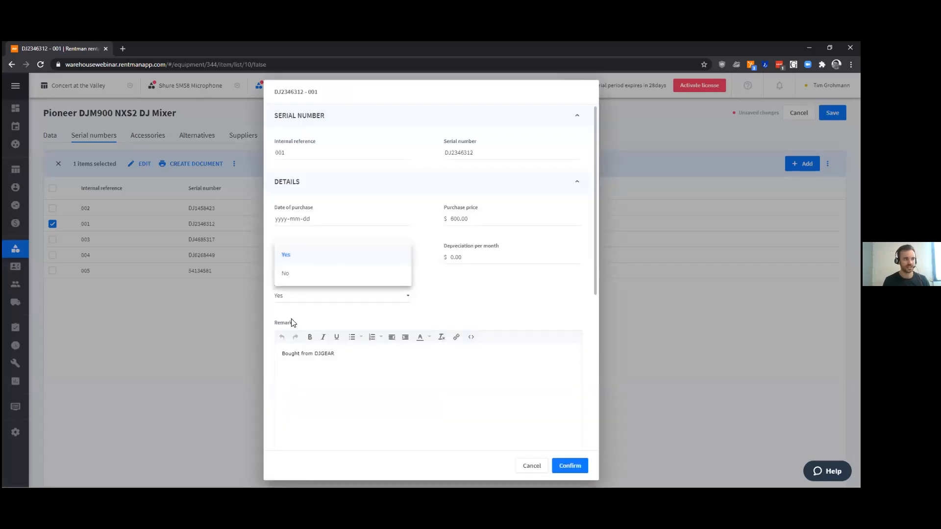
{"action": "left_click", "coordinate": [293, 274]}
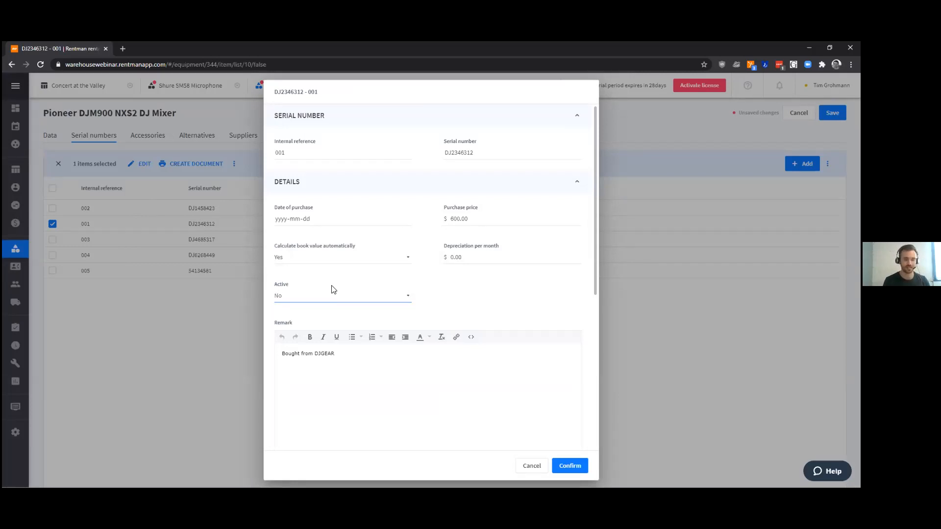
{"action": "left_click", "coordinate": [327, 300]}
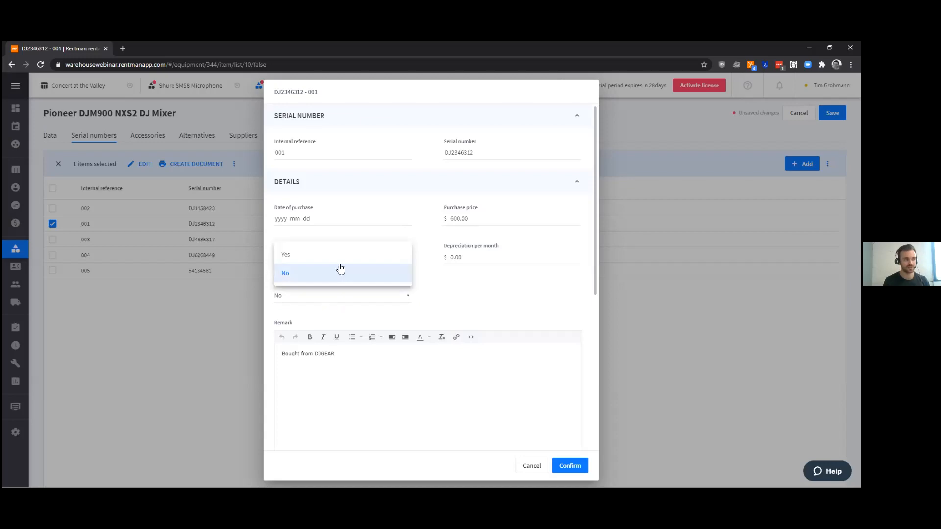
{"action": "left_click", "coordinate": [492, 307]}
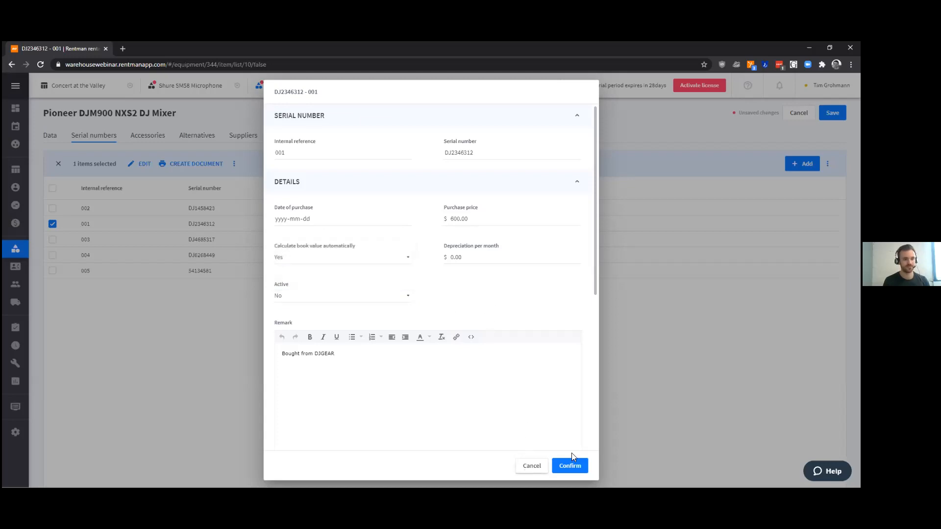
{"action": "left_click", "coordinate": [570, 464]}
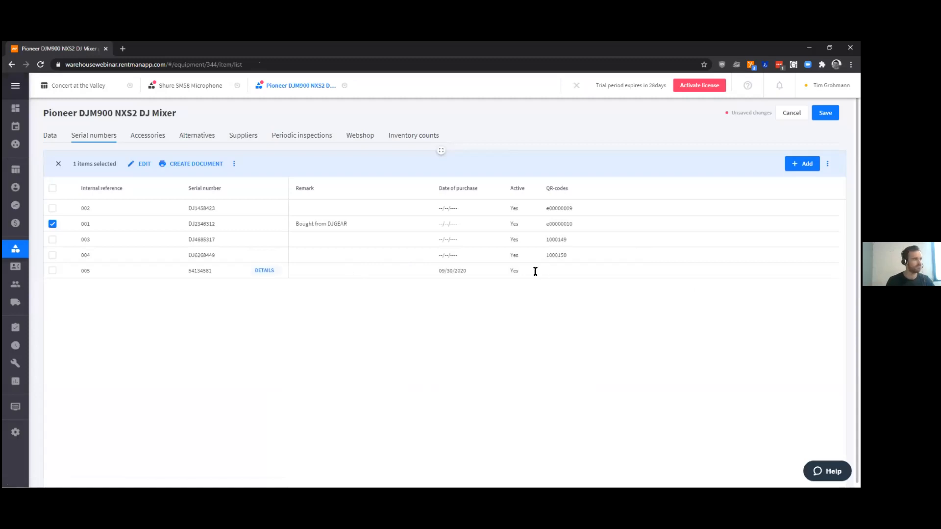
{"action": "left_click", "coordinate": [59, 163]}
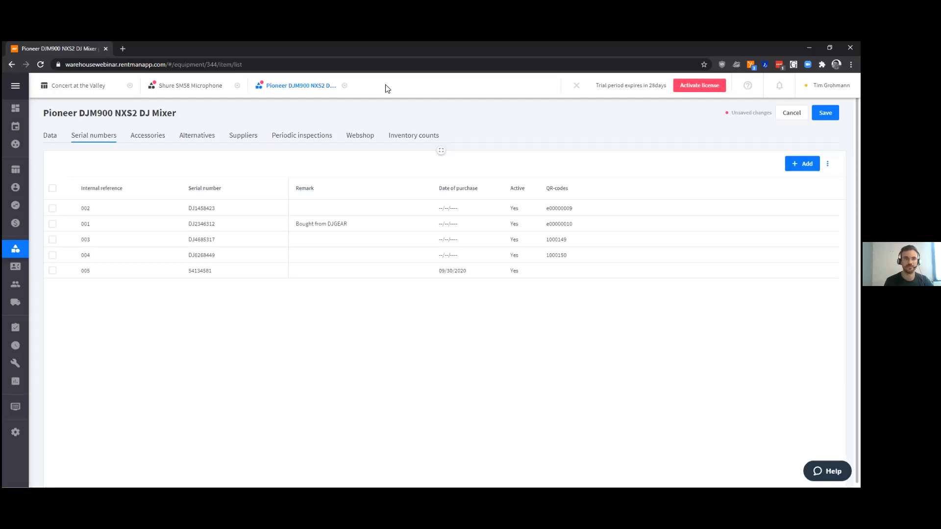
View the Rentman Support Center help chat and minimize it again
{"action": "left_click", "coordinate": [381, 56]}
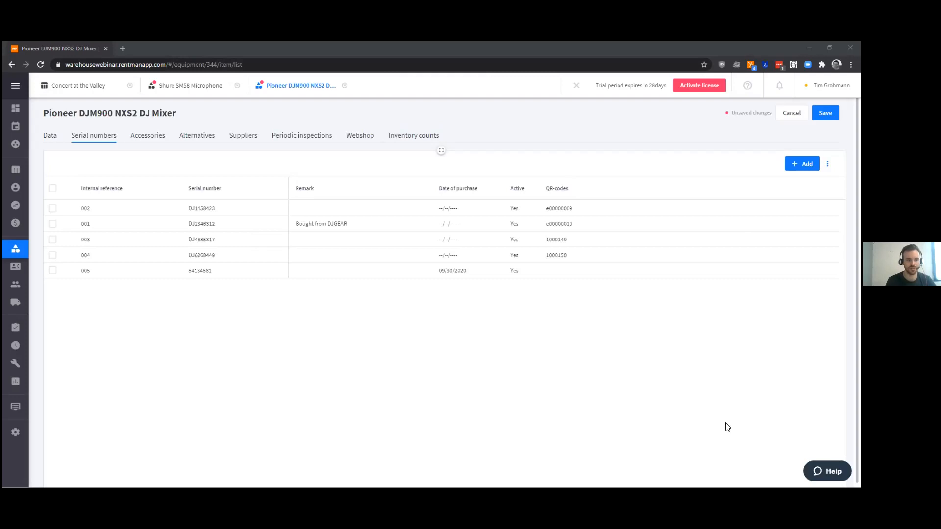
{"action": "left_click", "coordinate": [827, 471]}
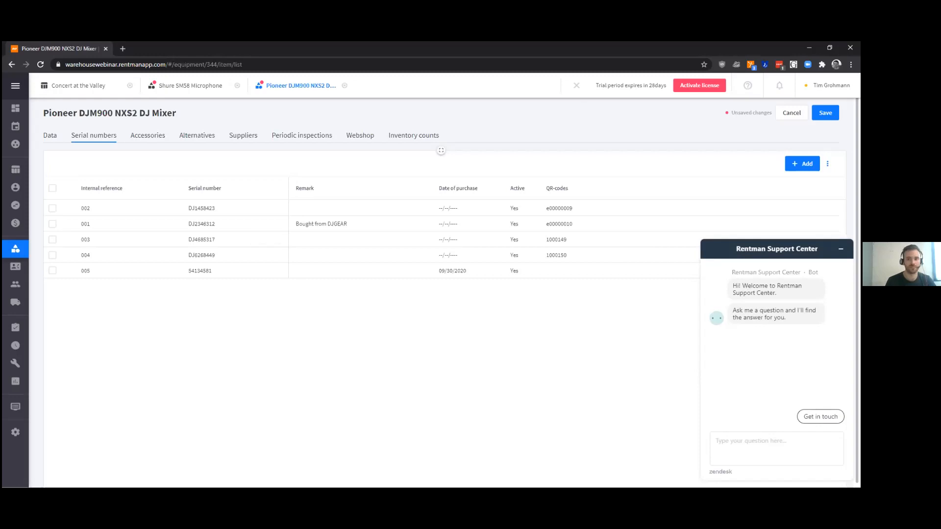
{"action": "left_click", "coordinate": [622, 99]}
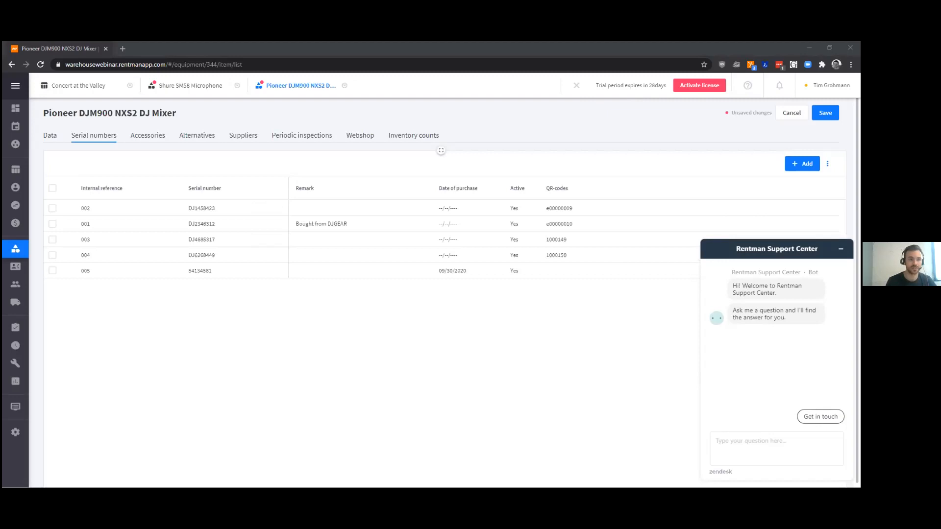
{"action": "left_click", "coordinate": [841, 249]}
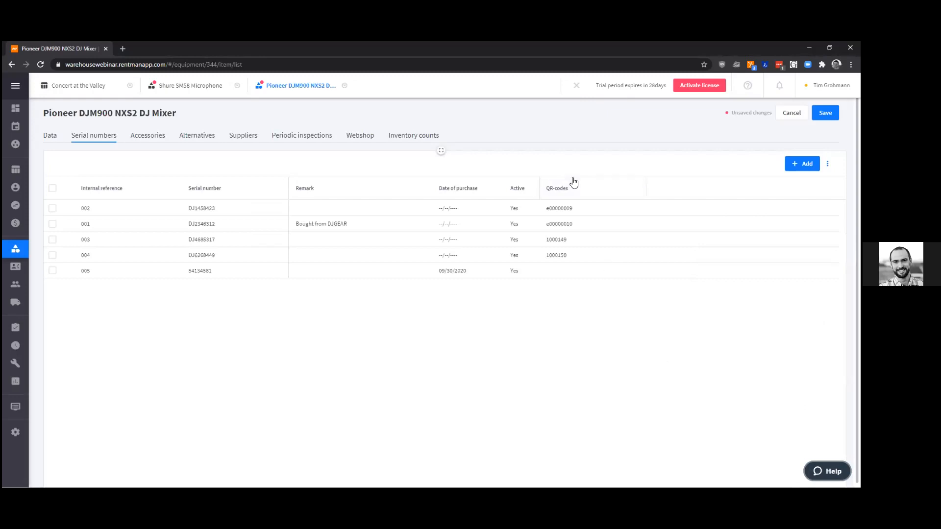
{"action": "left_click", "coordinate": [479, 60]}
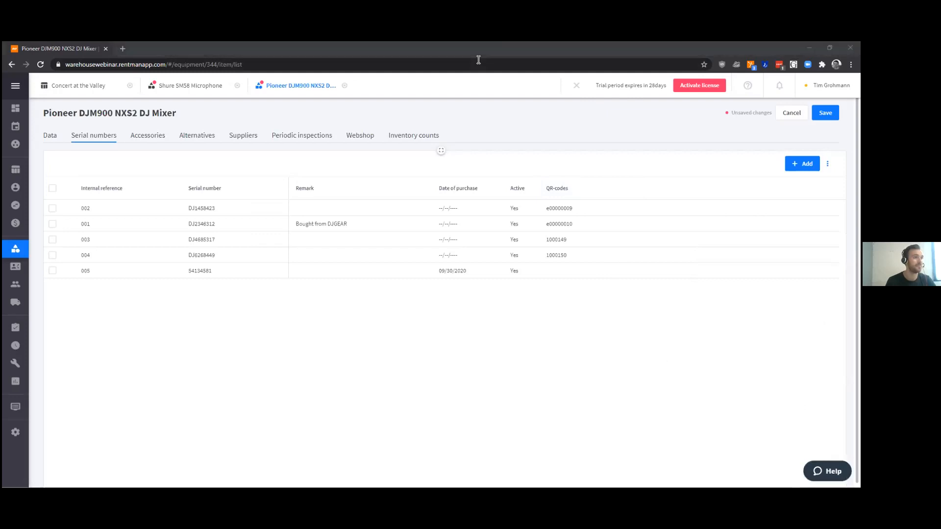